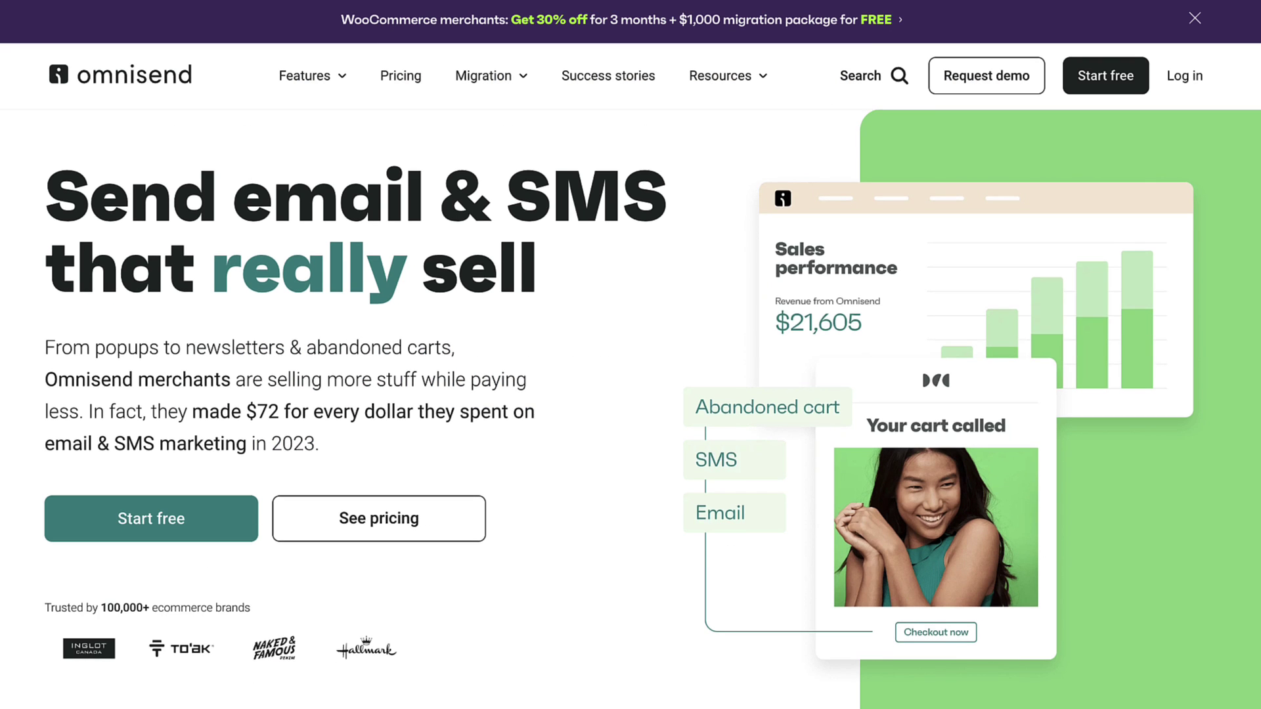
Scroll down the Omnisend homepage and paste the full SMS message text into the message field
{"action": "scroll", "coordinate": [630, 395], "scroll_direction": "down", "scroll_amount": 2}
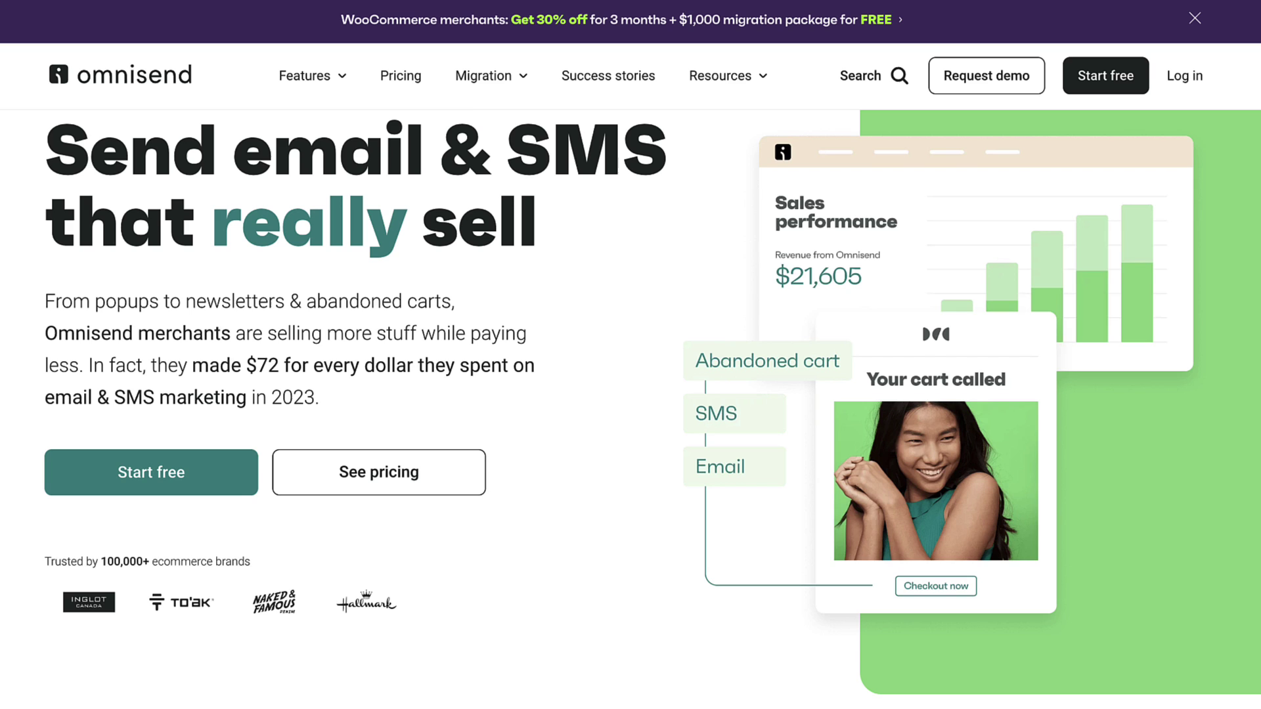
{"action": "scroll", "coordinate": [630, 394], "scroll_direction": "down", "scroll_amount": 1}
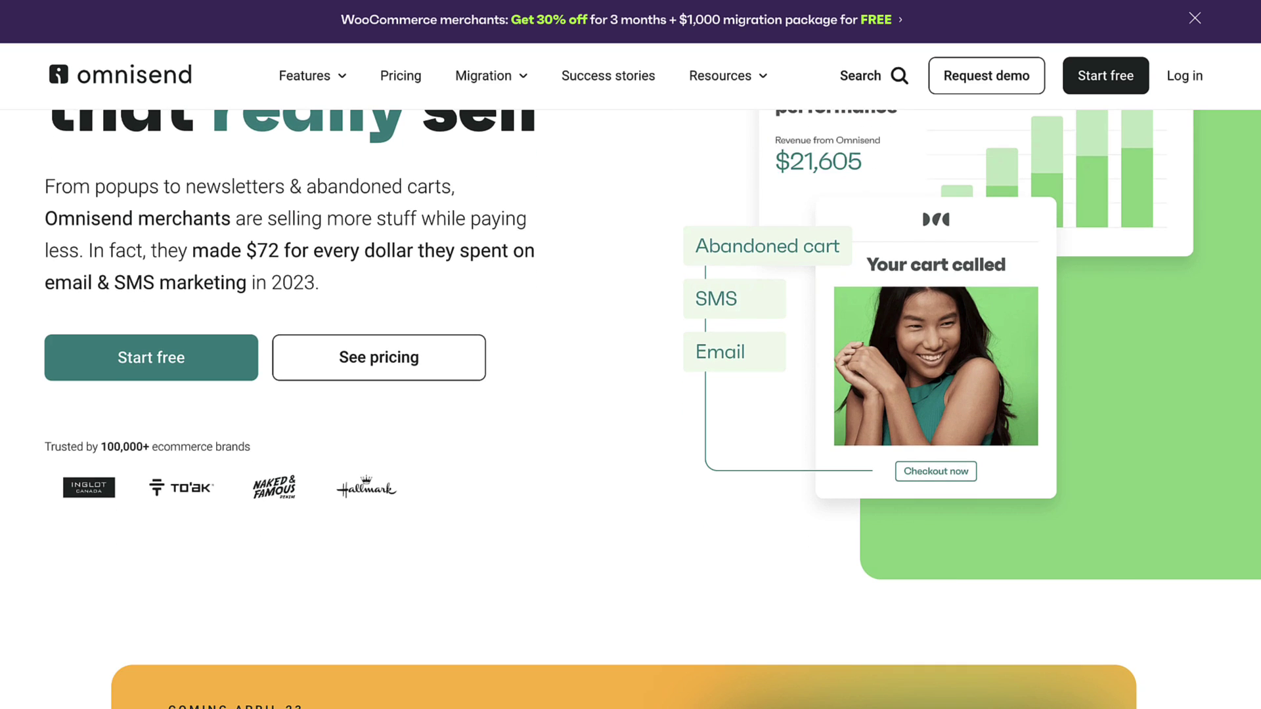
{"action": "scroll", "coordinate": [631, 394], "scroll_direction": "down", "scroll_amount": 2}
{"action": "scroll", "coordinate": [631, 394], "scroll_direction": "down", "scroll_amount": 10}
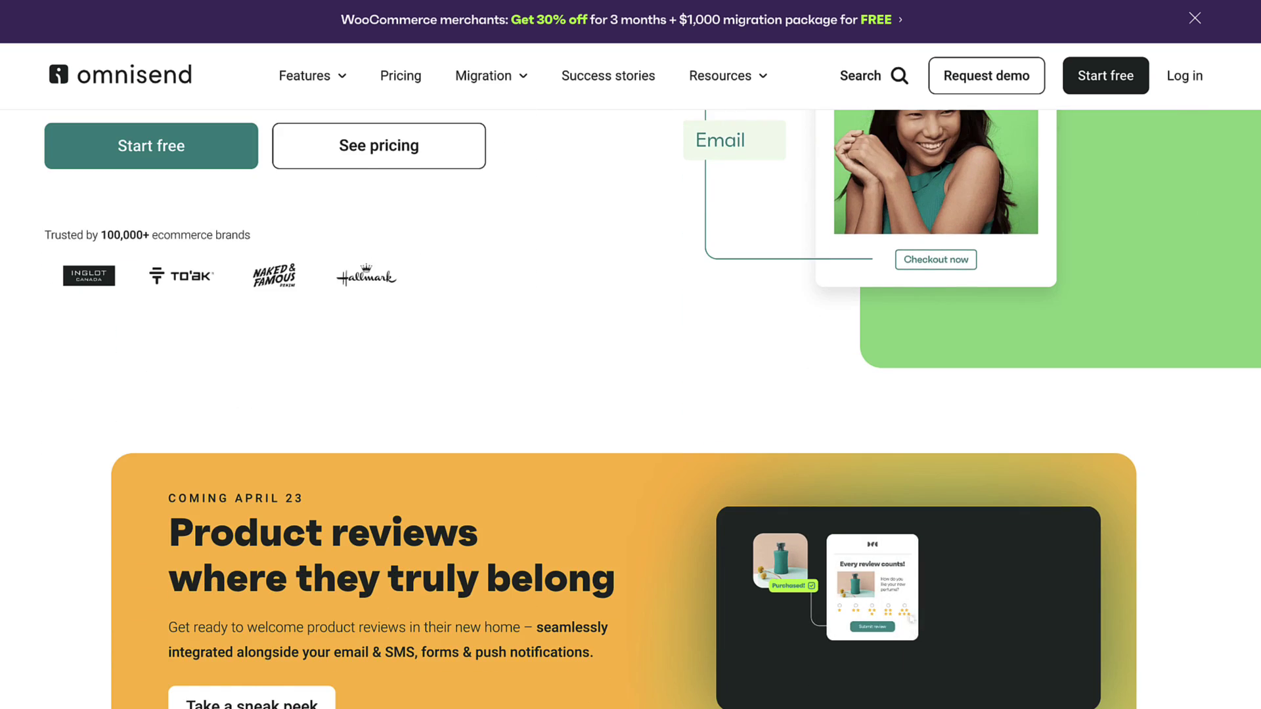
{"action": "scroll", "coordinate": [631, 394], "scroll_direction": "down", "scroll_amount": 2}
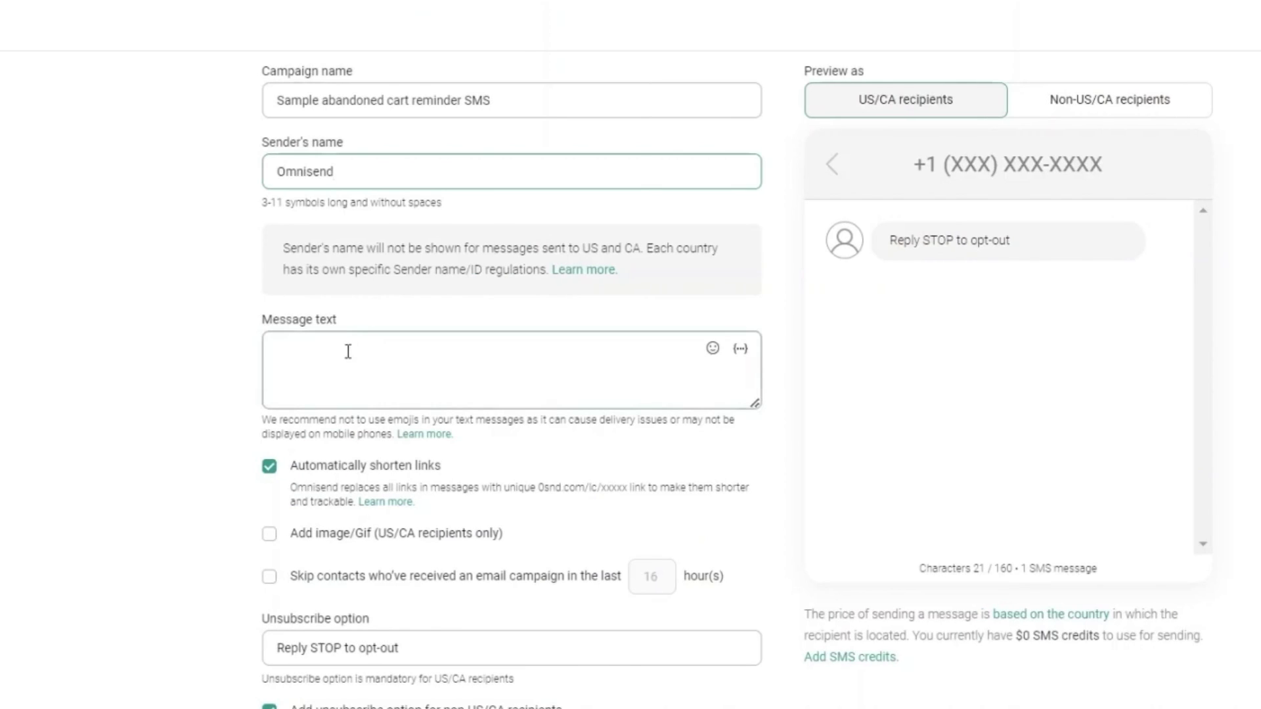
{"action": "left_click", "coordinate": [346, 353]}
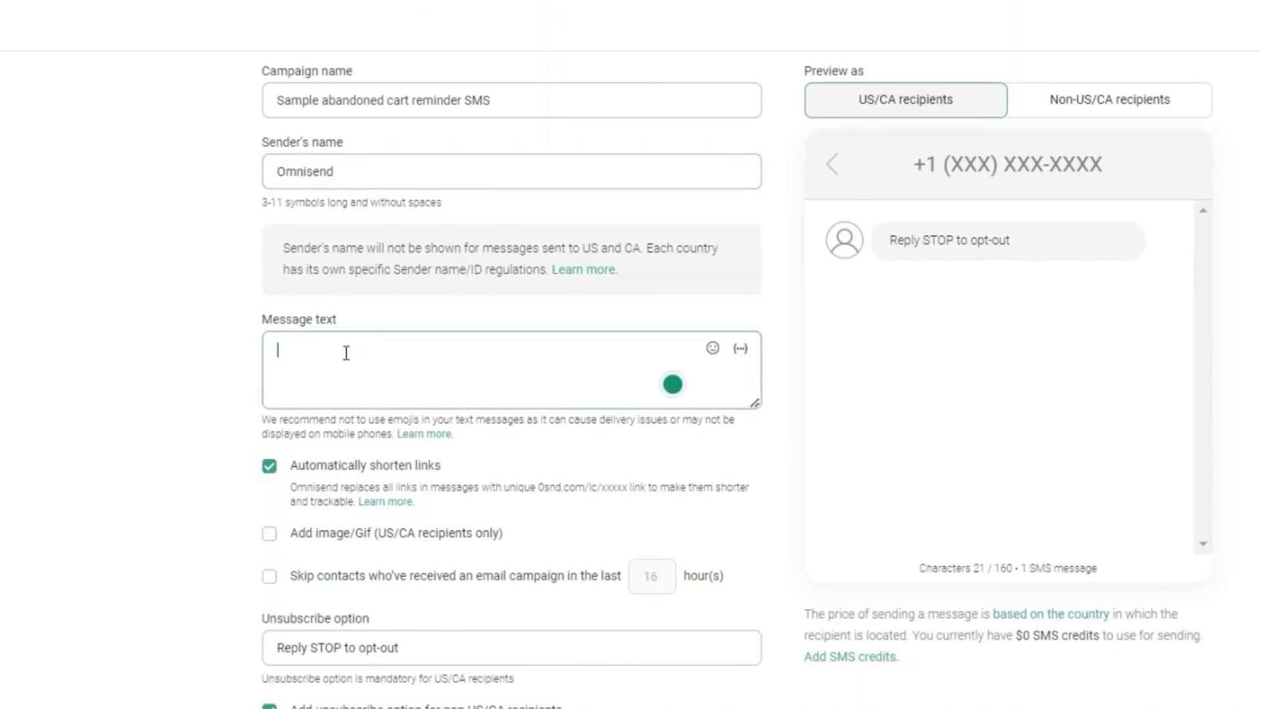
{"action": "type", "text": "Your cart misses you! Finish your purchase and enjoy a 5% discount on your order. Shop now: example.com/link"}
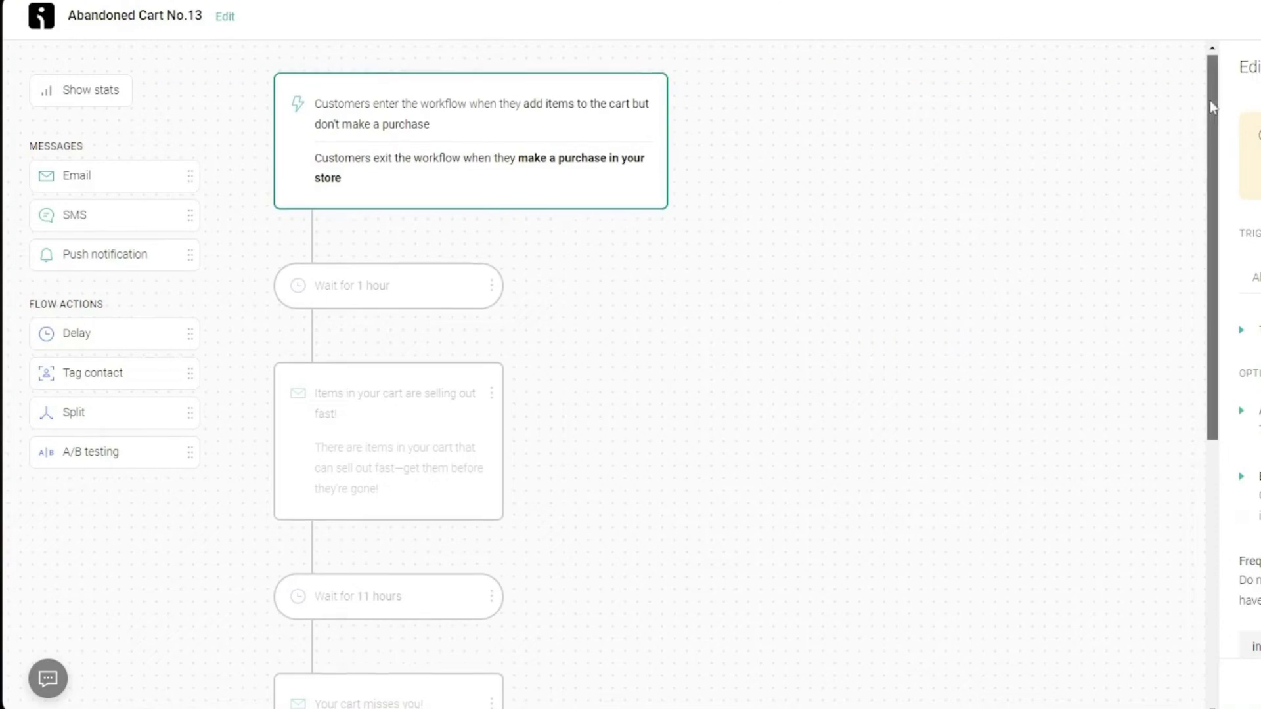
Scroll past the testimonials and award section to the 'Meet amazing people behind our support' carousel
{"action": "scroll", "coordinate": [1207, 184], "scroll_direction": "down", "scroll_amount": 5}
{"action": "scroll", "coordinate": [1182, 341], "scroll_direction": "down", "scroll_amount": 2}
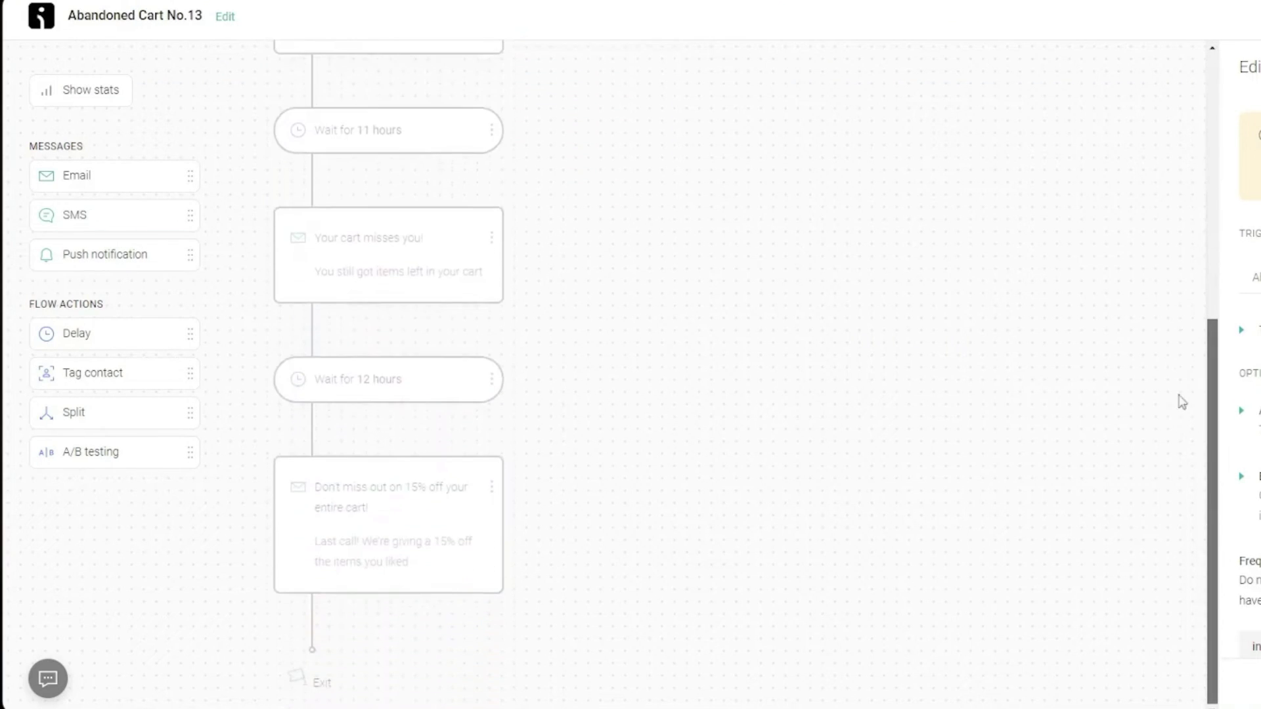
{"action": "scroll", "coordinate": [1202, 263], "scroll_direction": "up", "scroll_amount": 7}
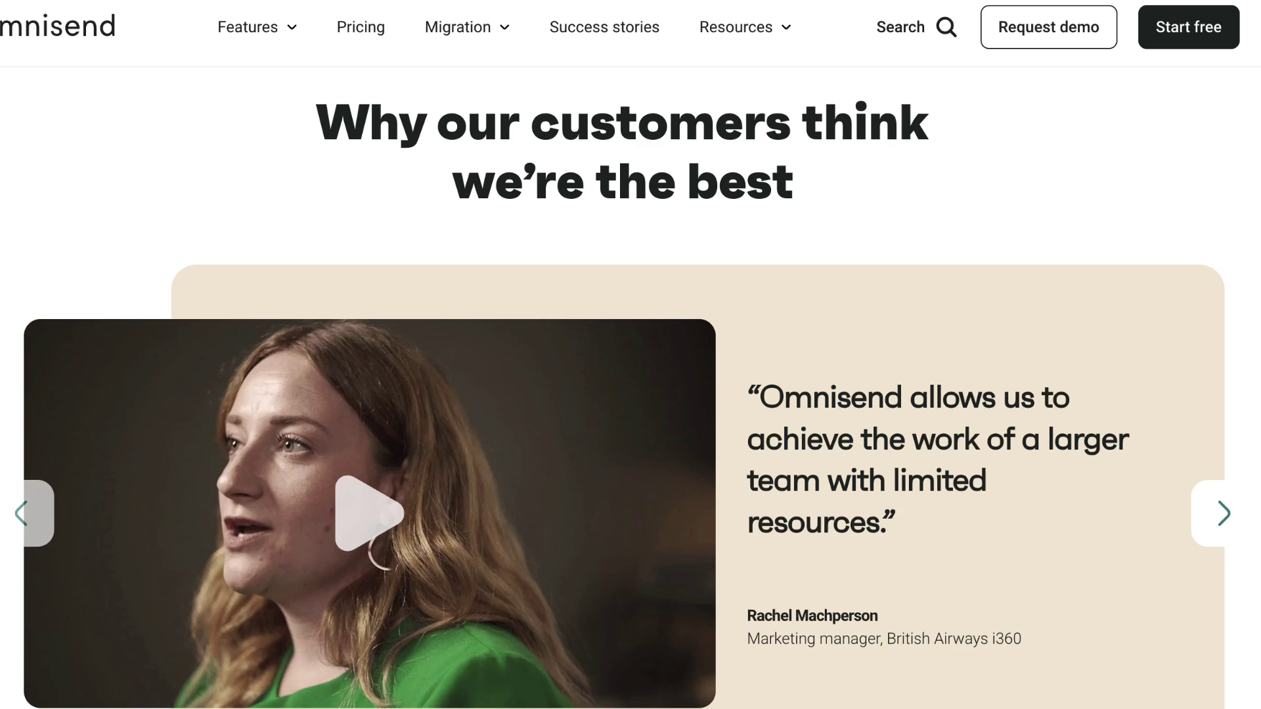
{"action": "scroll", "coordinate": [623, 394], "scroll_direction": "down", "scroll_amount": 3}
{"action": "scroll", "coordinate": [622, 394], "scroll_direction": "down", "scroll_amount": 3}
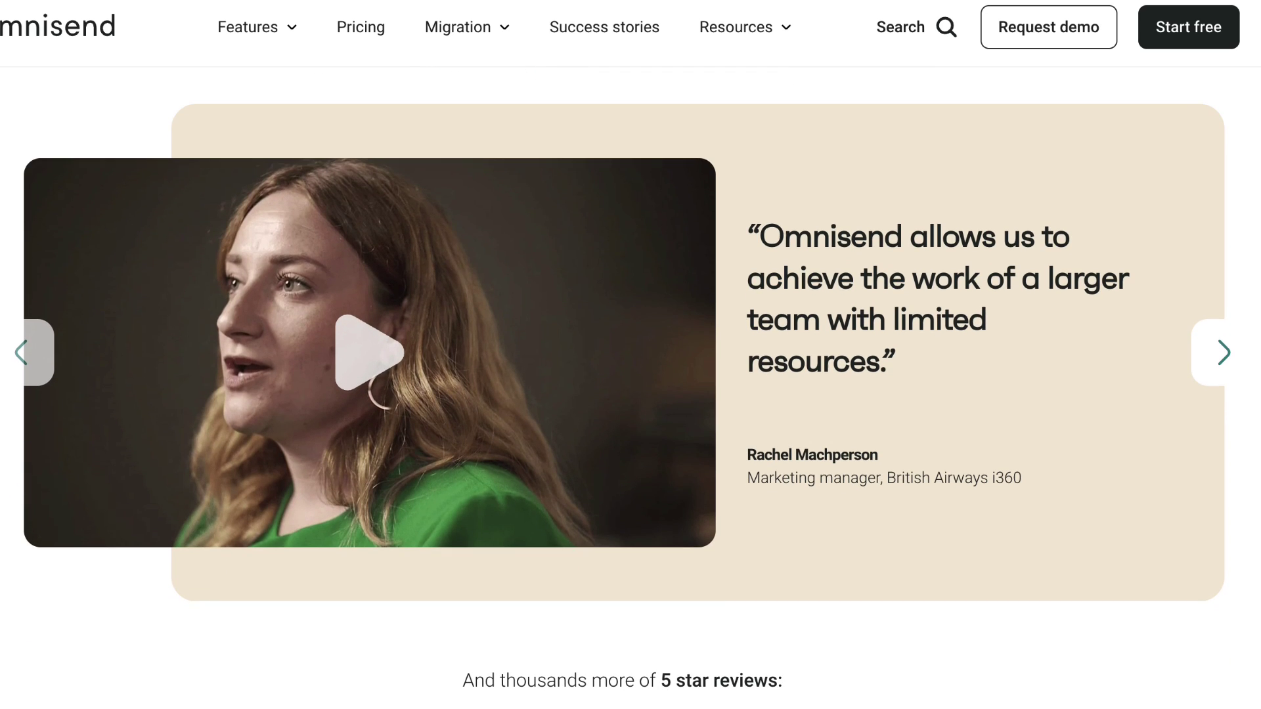
{"action": "scroll", "coordinate": [623, 381], "scroll_direction": "down", "scroll_amount": 3}
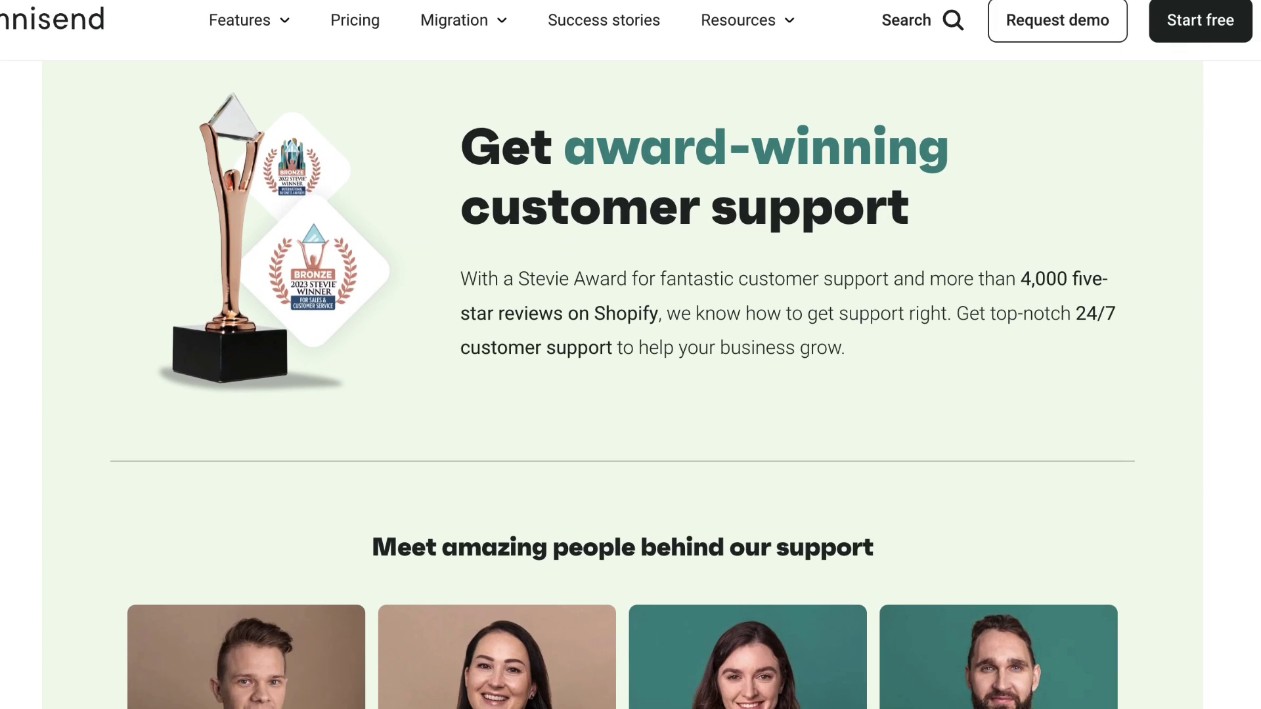
{"action": "scroll", "coordinate": [623, 381], "scroll_direction": "down", "scroll_amount": 2}
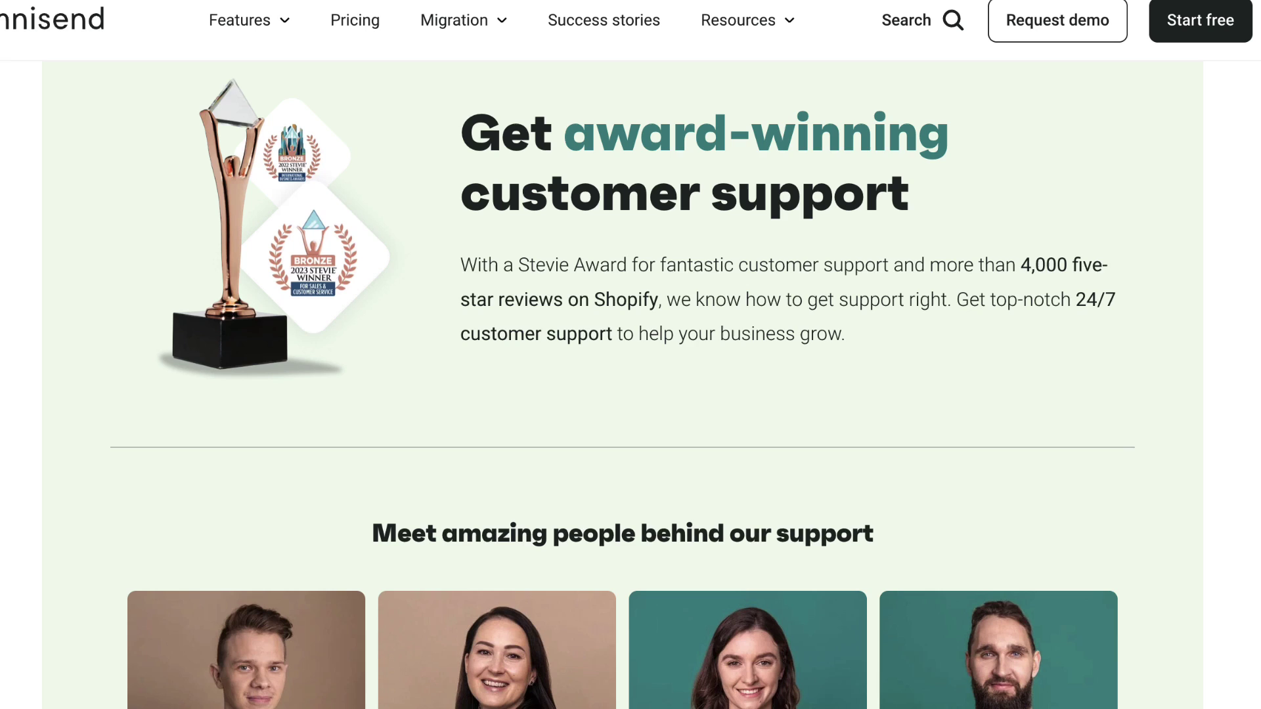
{"action": "scroll", "coordinate": [622, 381], "scroll_direction": "down", "scroll_amount": 1}
{"action": "scroll", "coordinate": [623, 381], "scroll_direction": "down", "scroll_amount": 2}
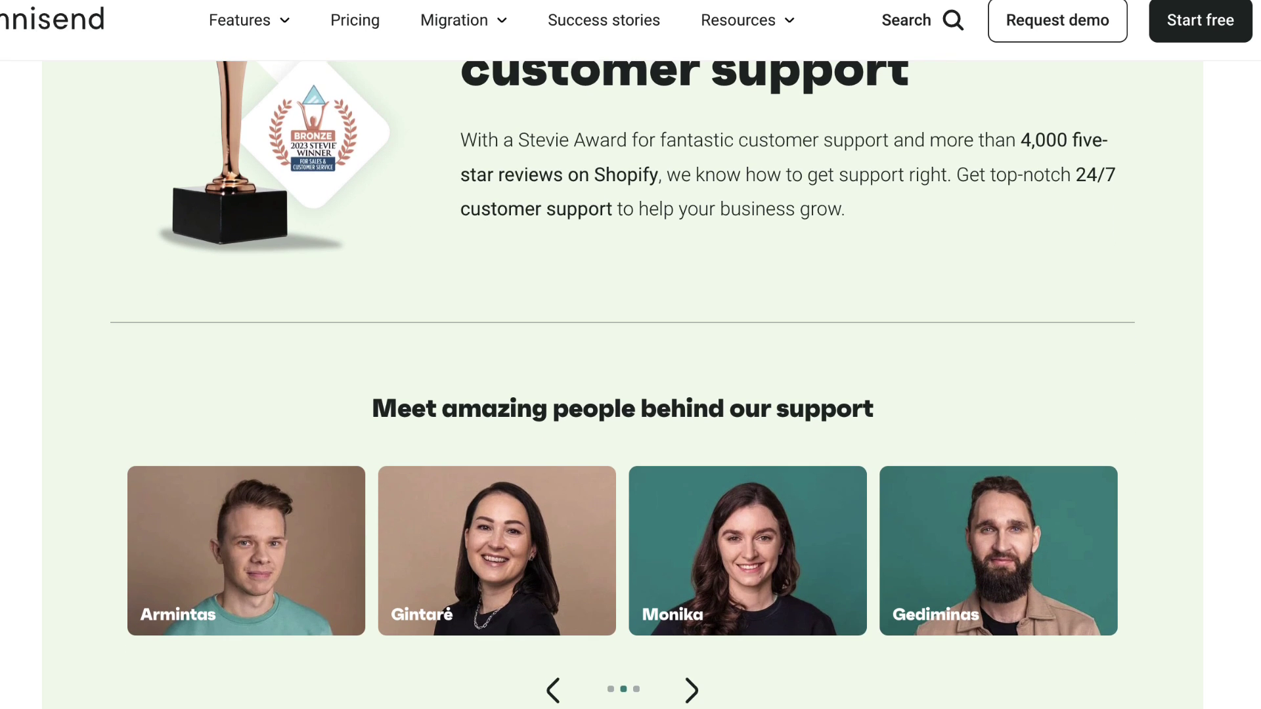
{"action": "scroll", "coordinate": [623, 381], "scroll_direction": "down", "scroll_amount": 2}
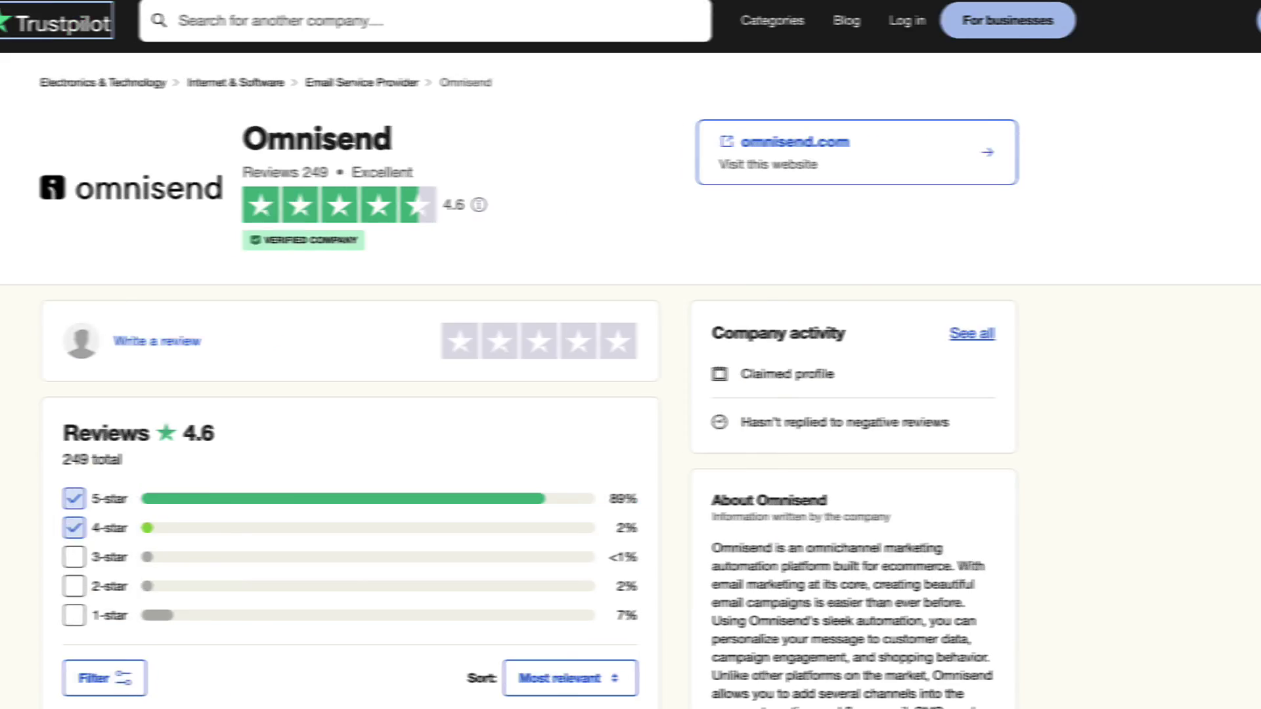
Scroll through the Shopify App Store 4.8-star reviews page and dismiss the cookie notice with OK
{"action": "scroll", "coordinate": [631, 387], "scroll_direction": "down", "scroll_amount": 2}
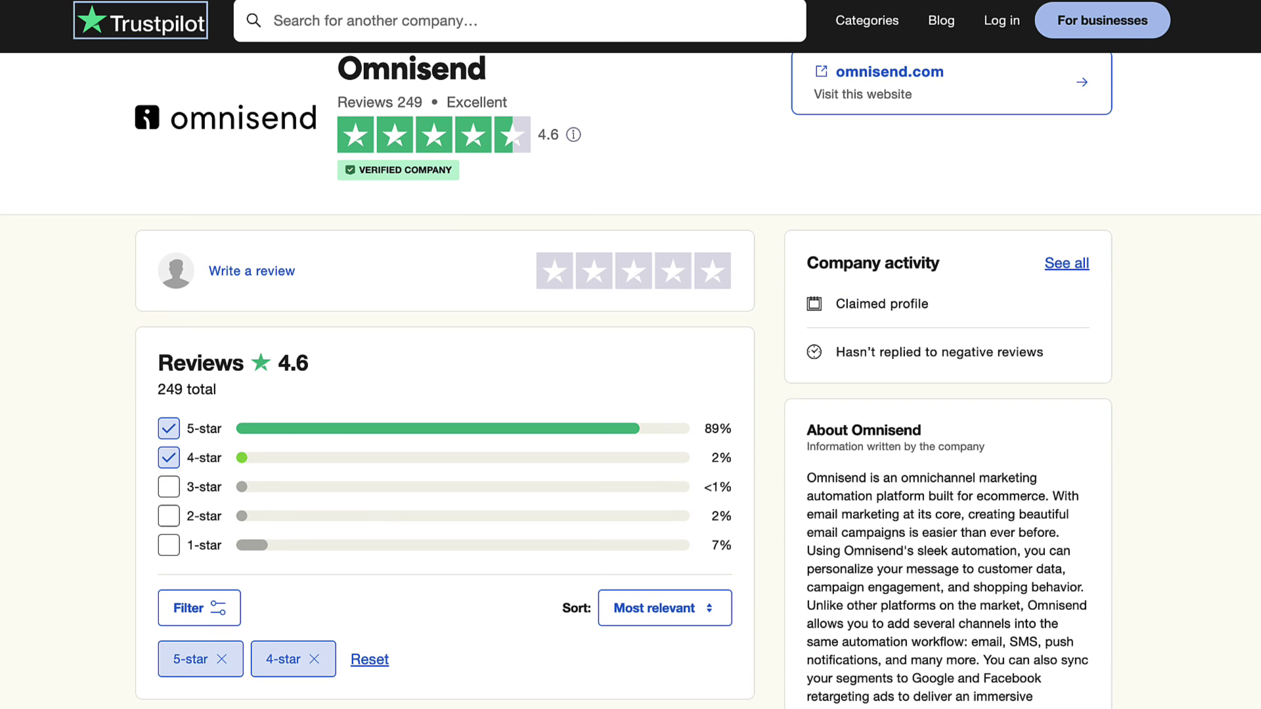
{"action": "scroll", "coordinate": [630, 381], "scroll_direction": "down", "scroll_amount": 1}
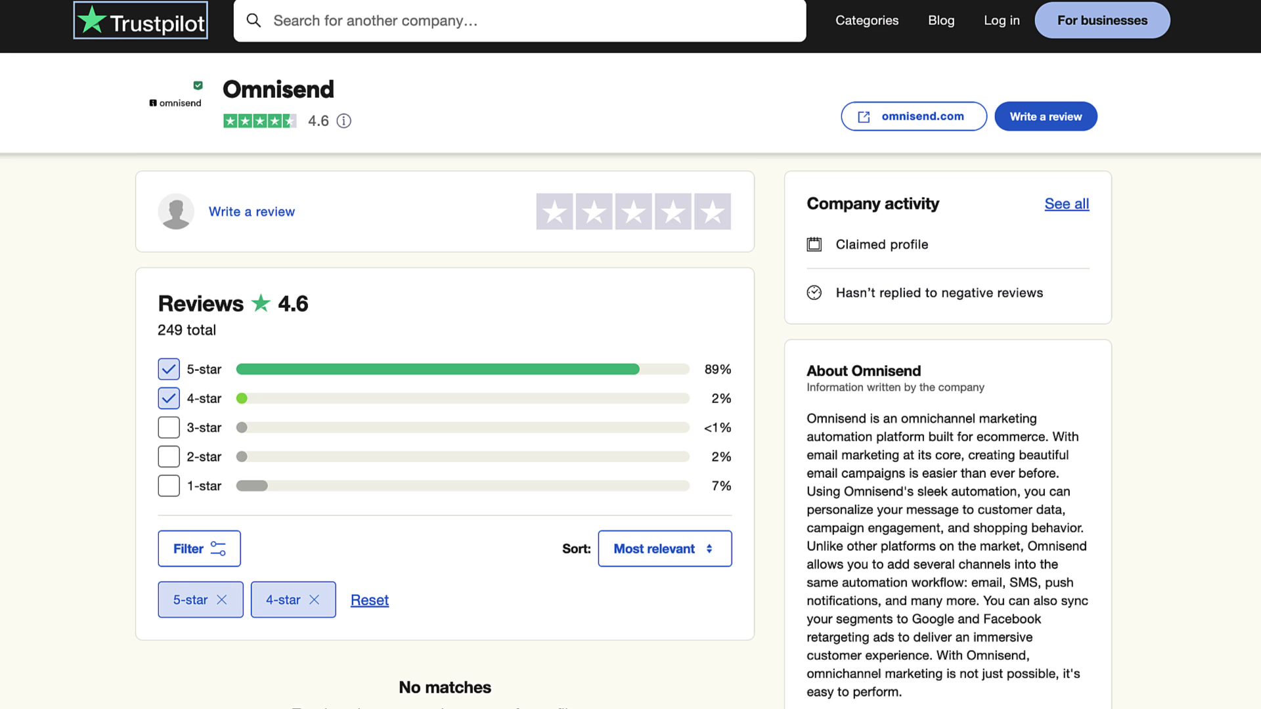
{"action": "scroll", "coordinate": [630, 433], "scroll_direction": "down", "scroll_amount": 1}
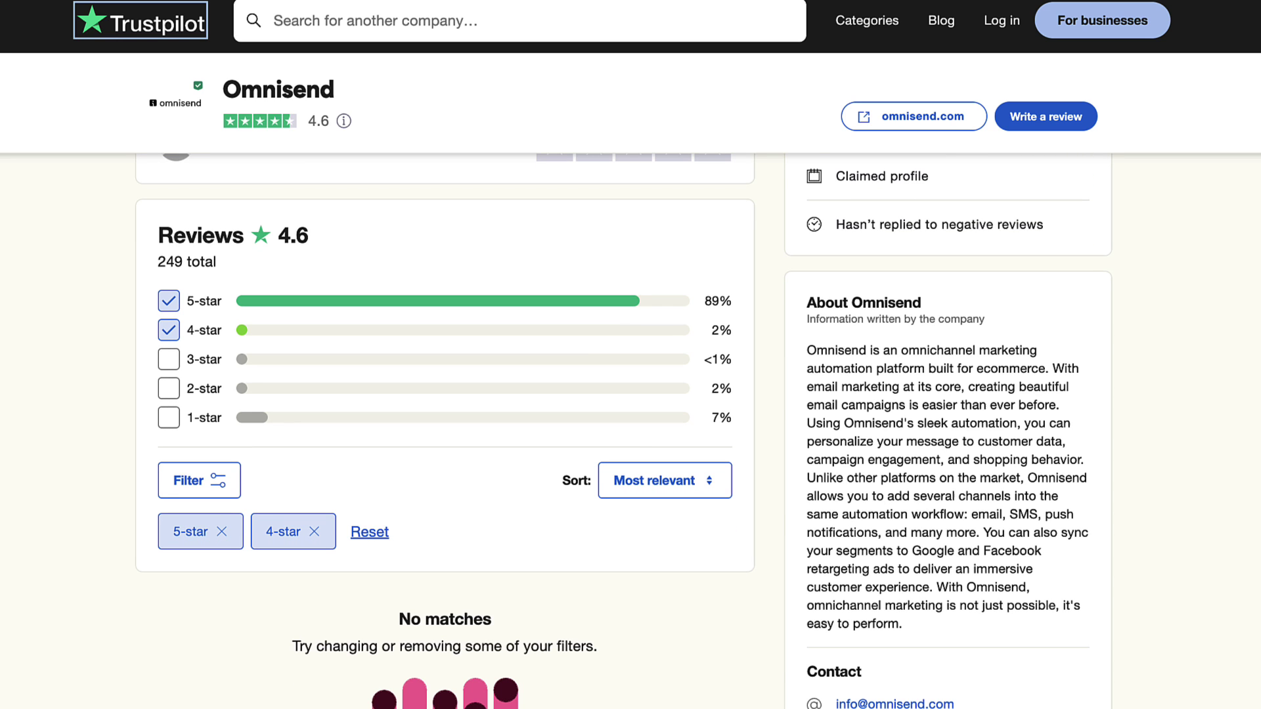
{"action": "scroll", "coordinate": [631, 434], "scroll_direction": "down", "scroll_amount": 2}
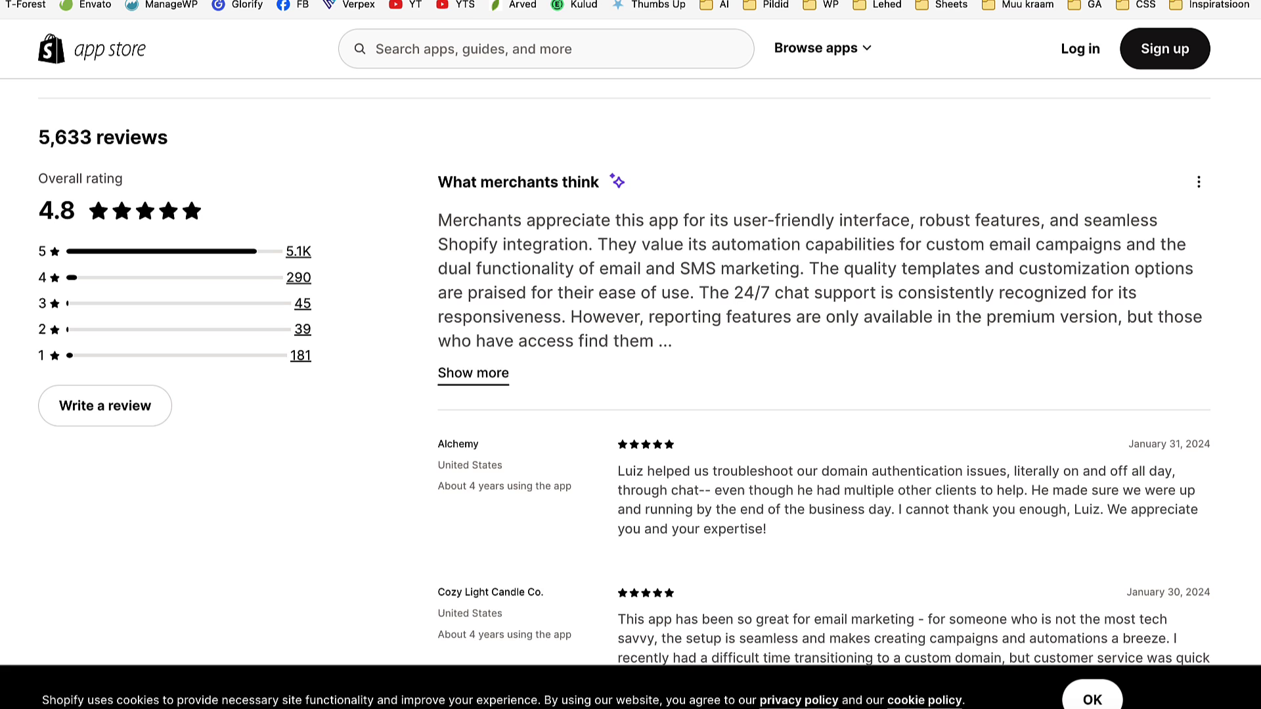
{"action": "scroll", "coordinate": [1255, 484], "scroll_direction": "down", "scroll_amount": 1}
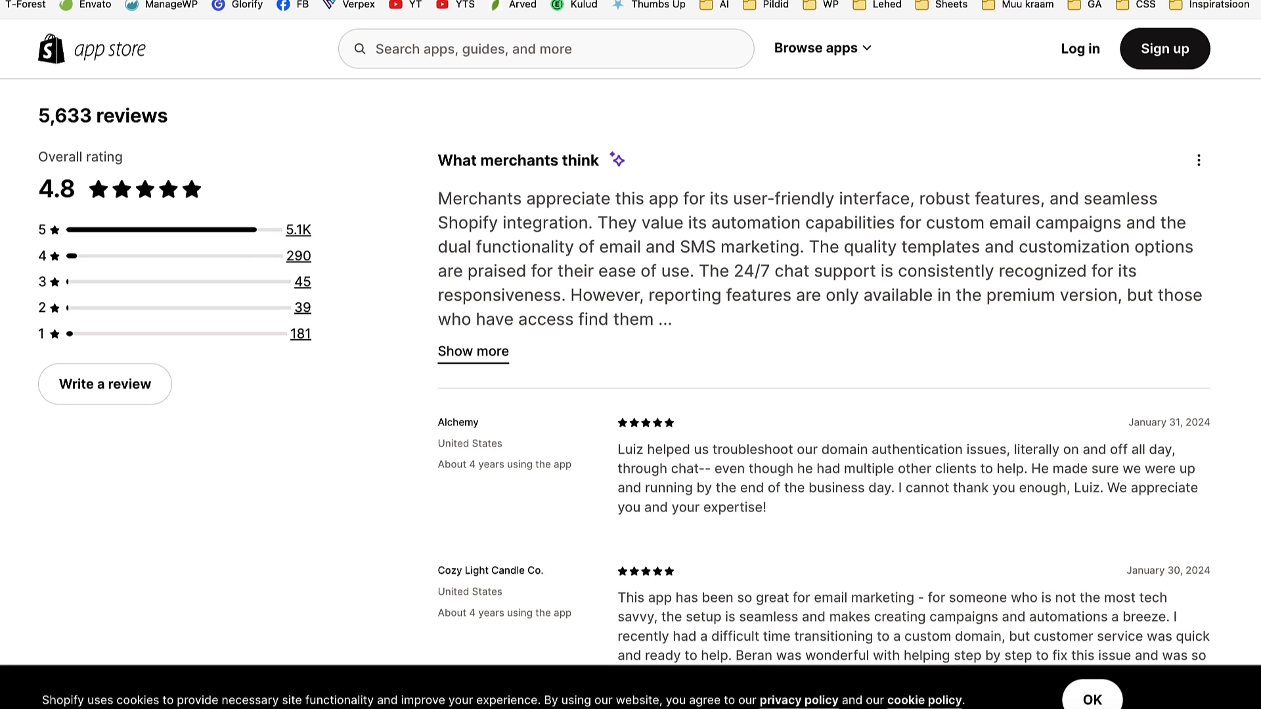
{"action": "left_click", "coordinate": [1093, 698]}
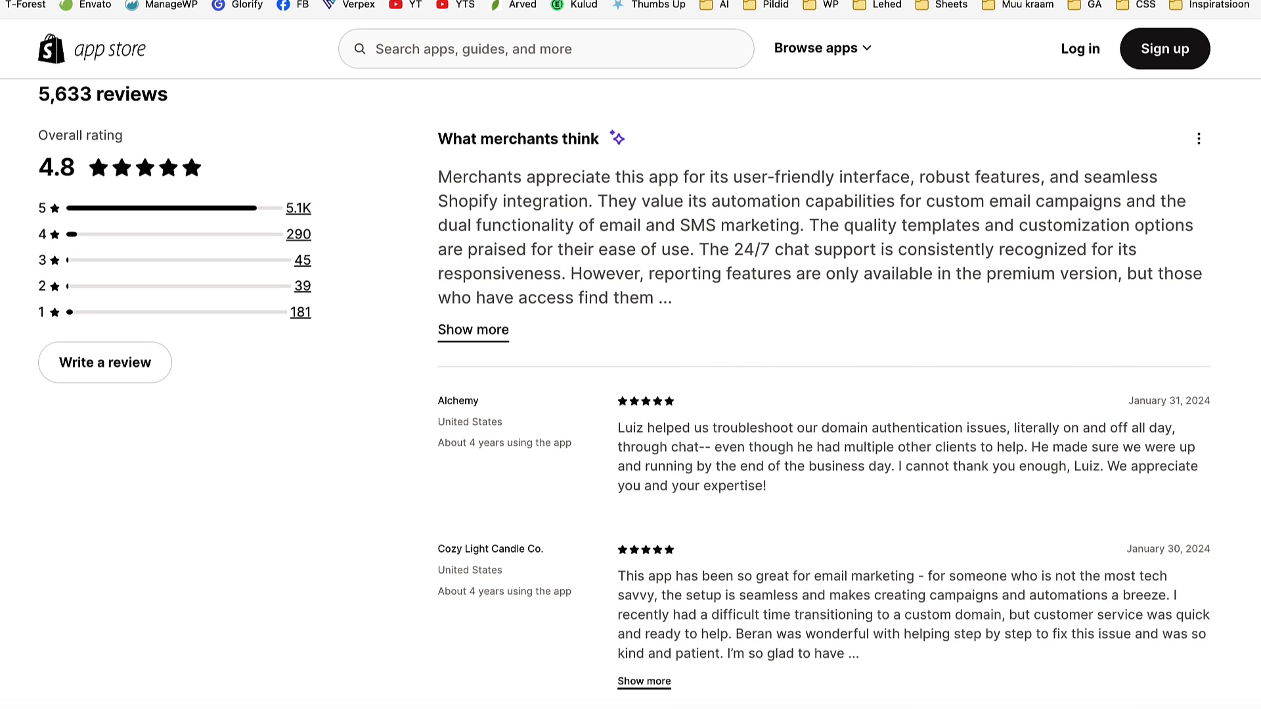
{"action": "scroll", "coordinate": [1162, 596], "scroll_direction": "up", "scroll_amount": 2}
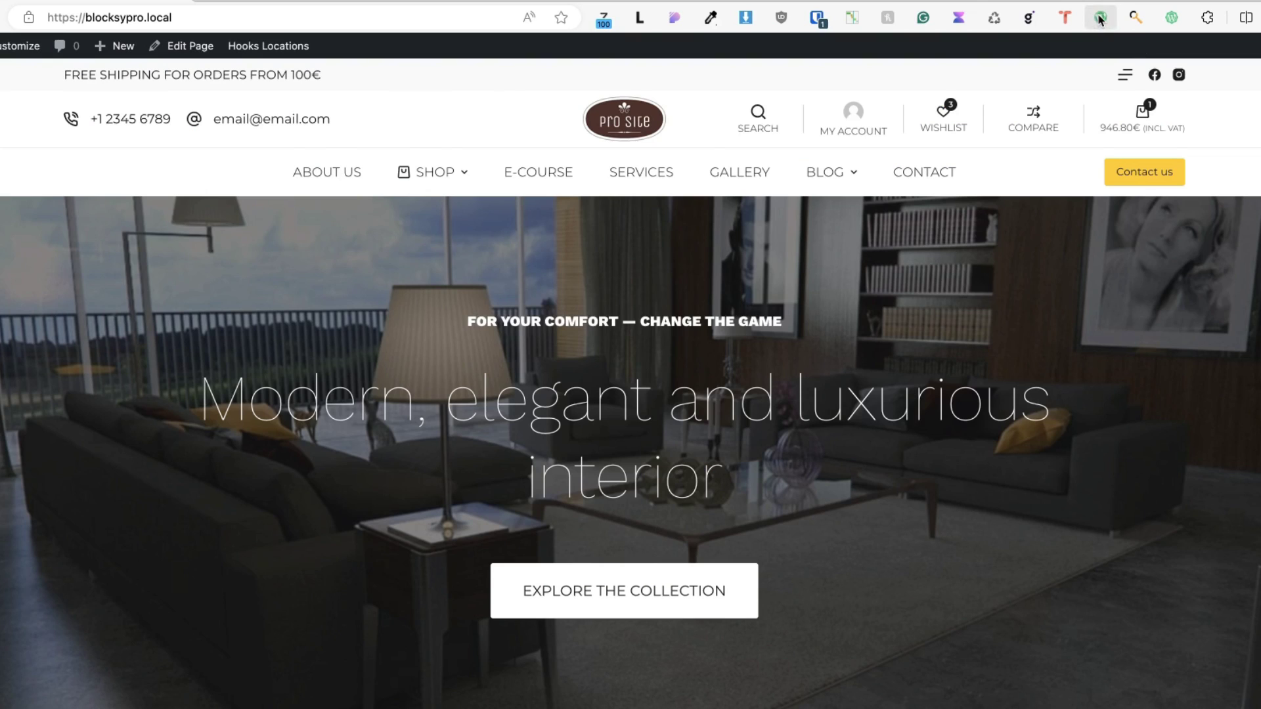
Hide the WordPress admin bar on blocksypro.local with the Admin Bar Control toolbar icon
{"action": "left_click", "coordinate": [1101, 17]}
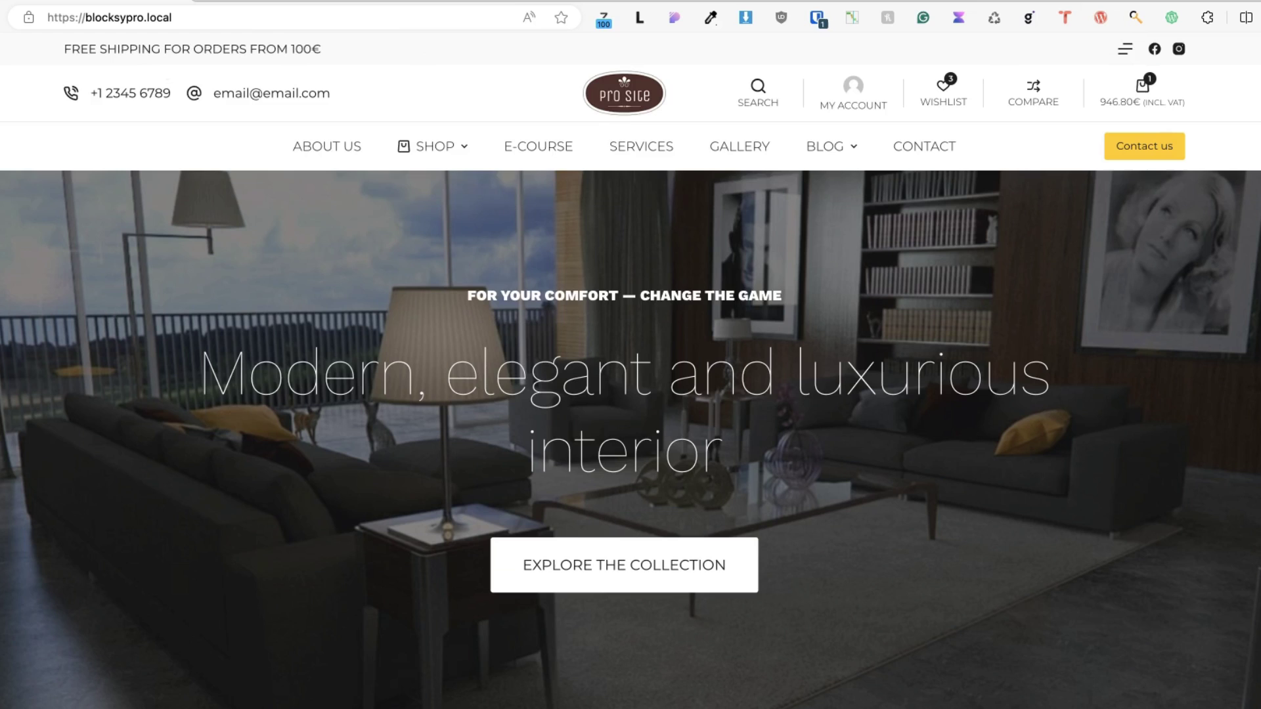
Toggle the WordPress admin bar back on, hide it again, then restore it on the storefront
{"action": "left_click", "coordinate": [1100, 17]}
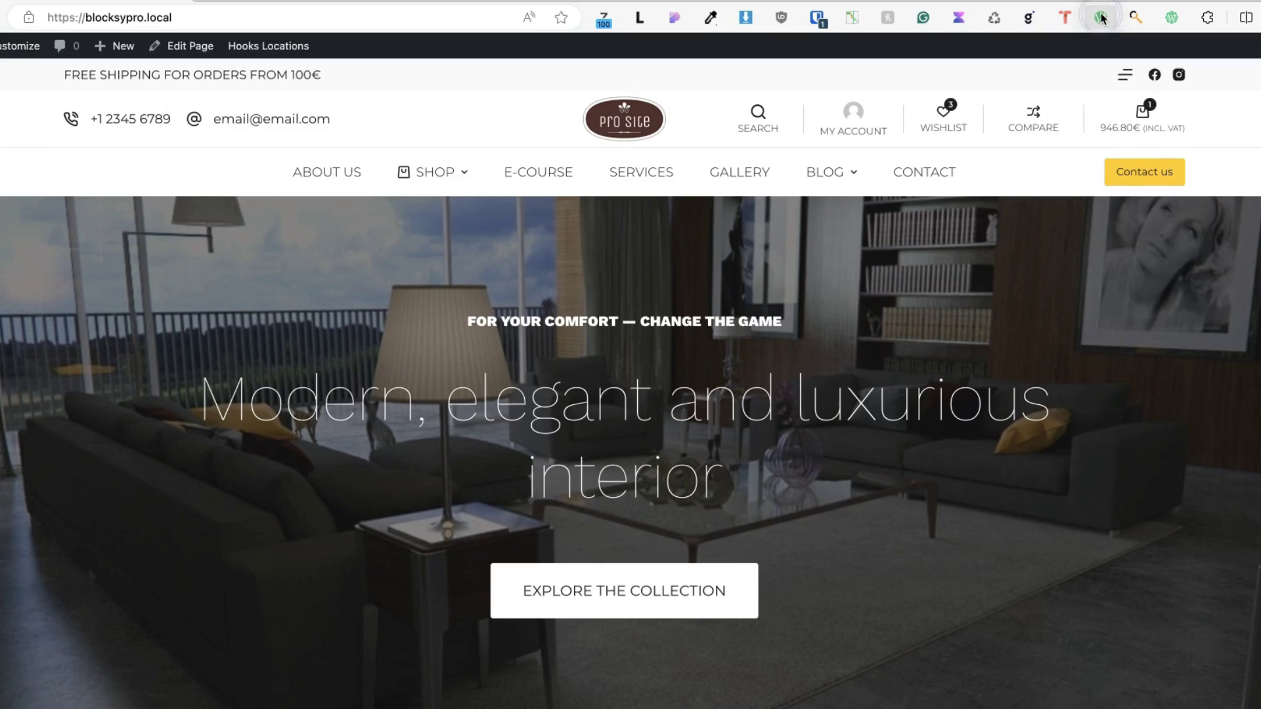
{"action": "mouse_move", "coordinate": [8, 46]}
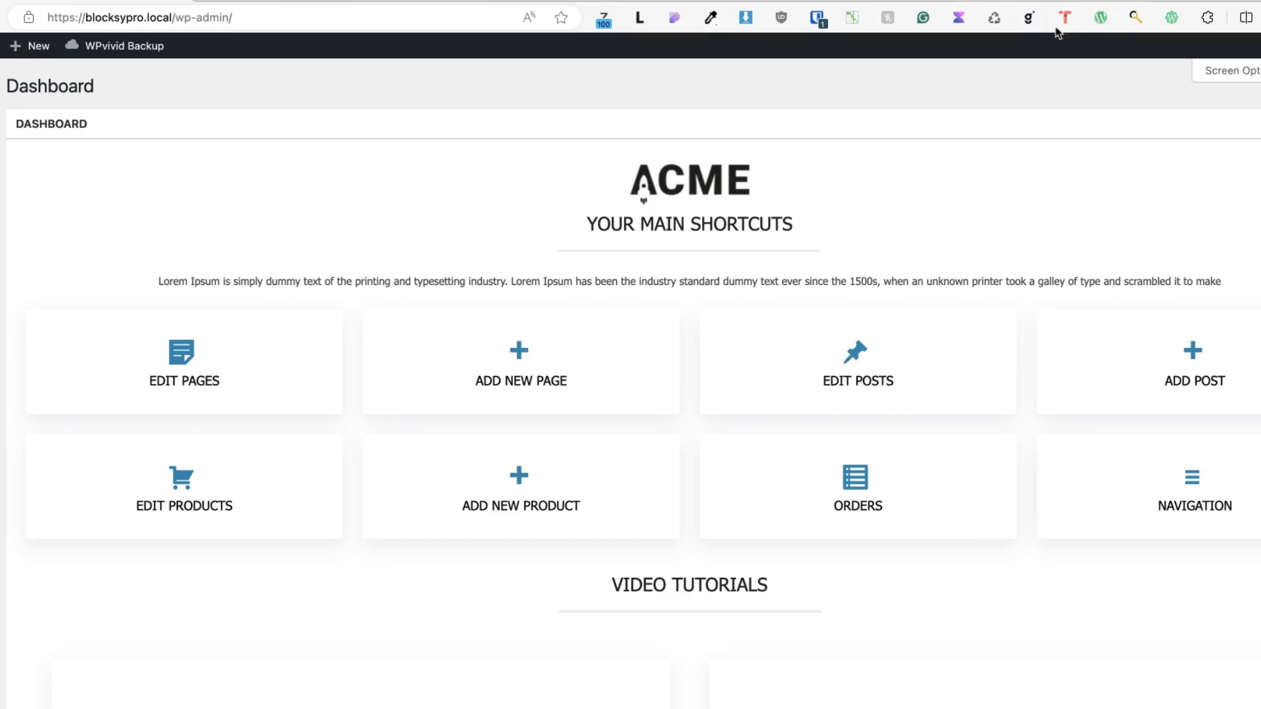
{"action": "left_click", "coordinate": [1101, 18]}
{"action": "left_click", "coordinate": [1100, 19]}
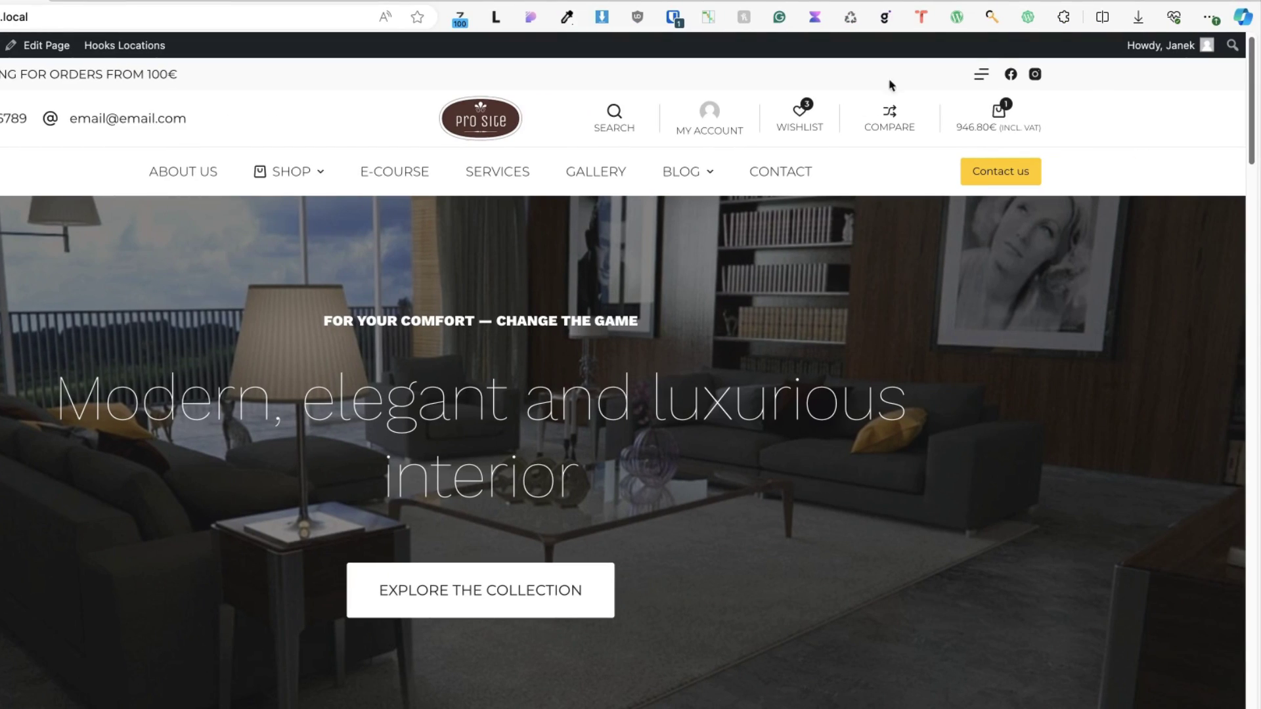
Inspect the SHOP menu link's styles in CSS Peeper
{"action": "left_click", "coordinate": [529, 18]}
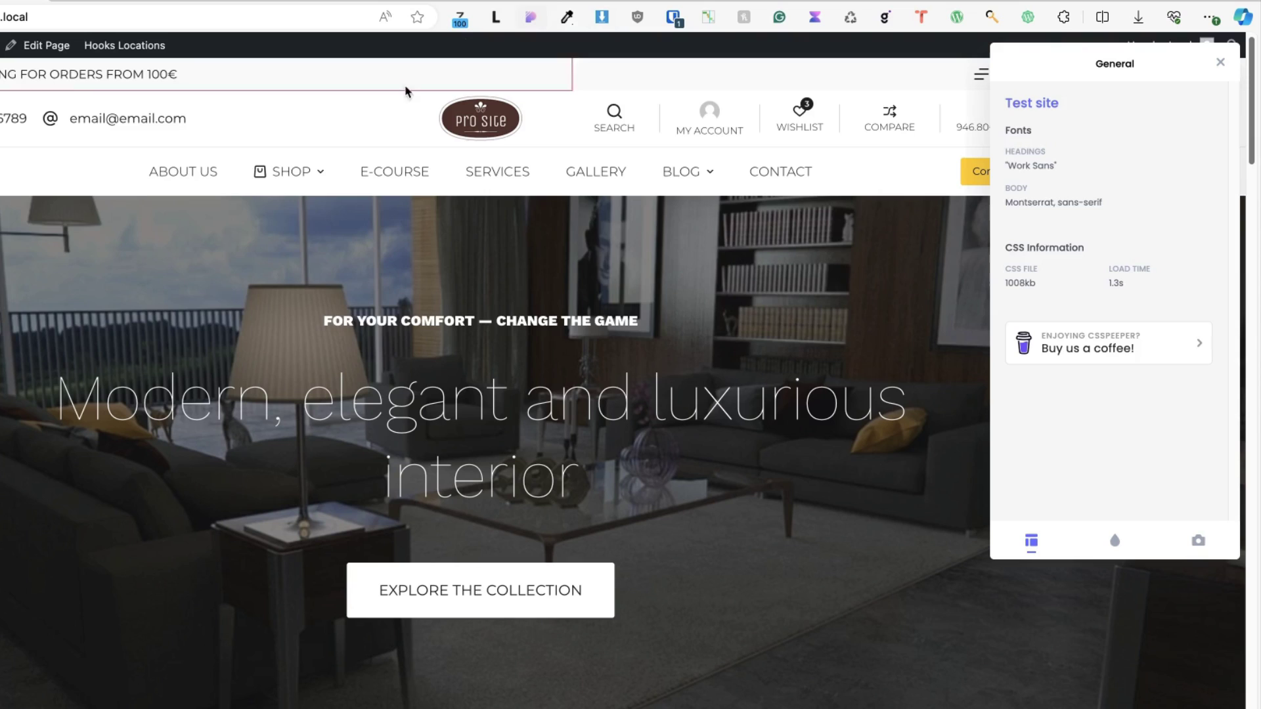
{"action": "left_click", "coordinate": [296, 169]}
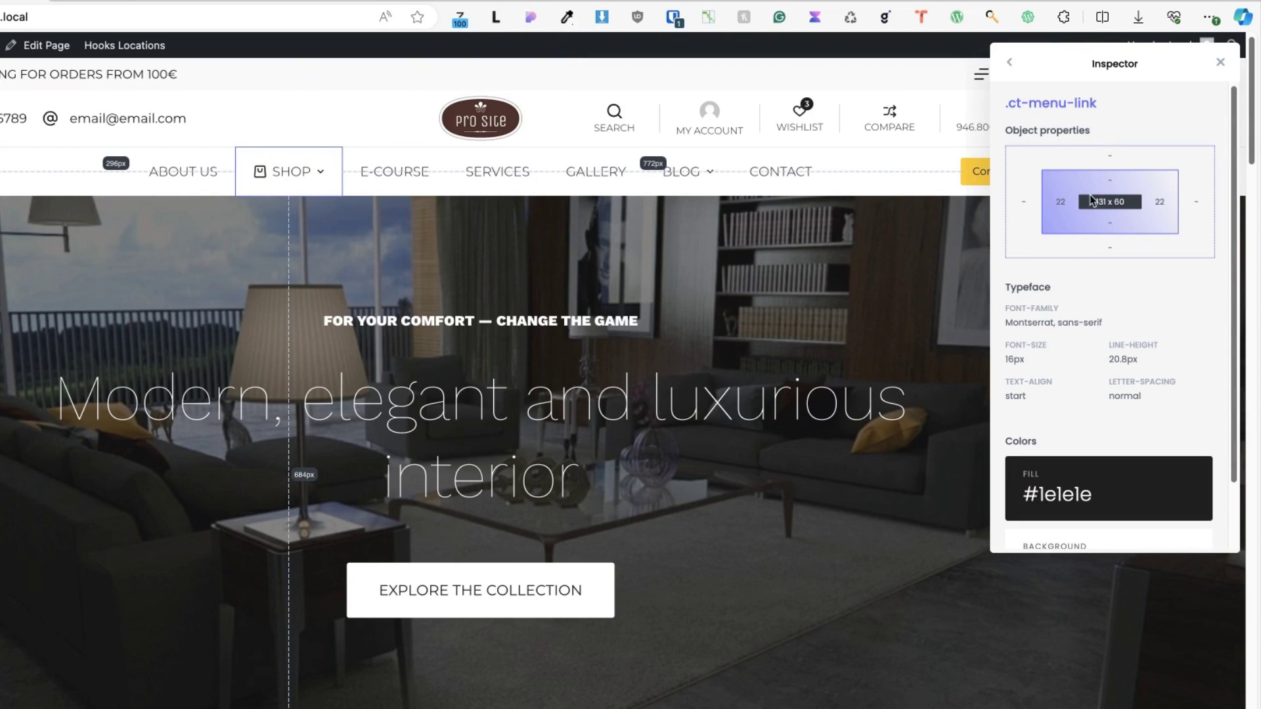
{"action": "scroll", "coordinate": [1064, 318], "scroll_direction": "down", "scroll_amount": 2}
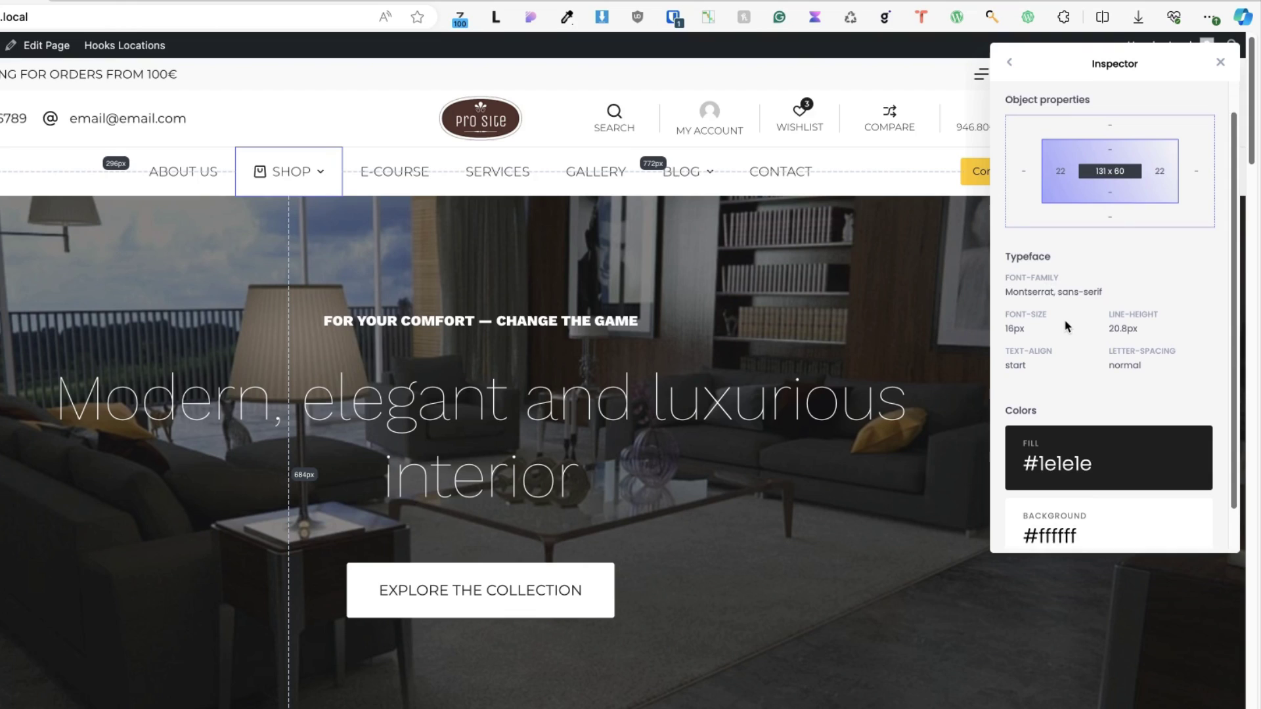
{"action": "scroll", "coordinate": [1125, 301], "scroll_direction": "down", "scroll_amount": 1}
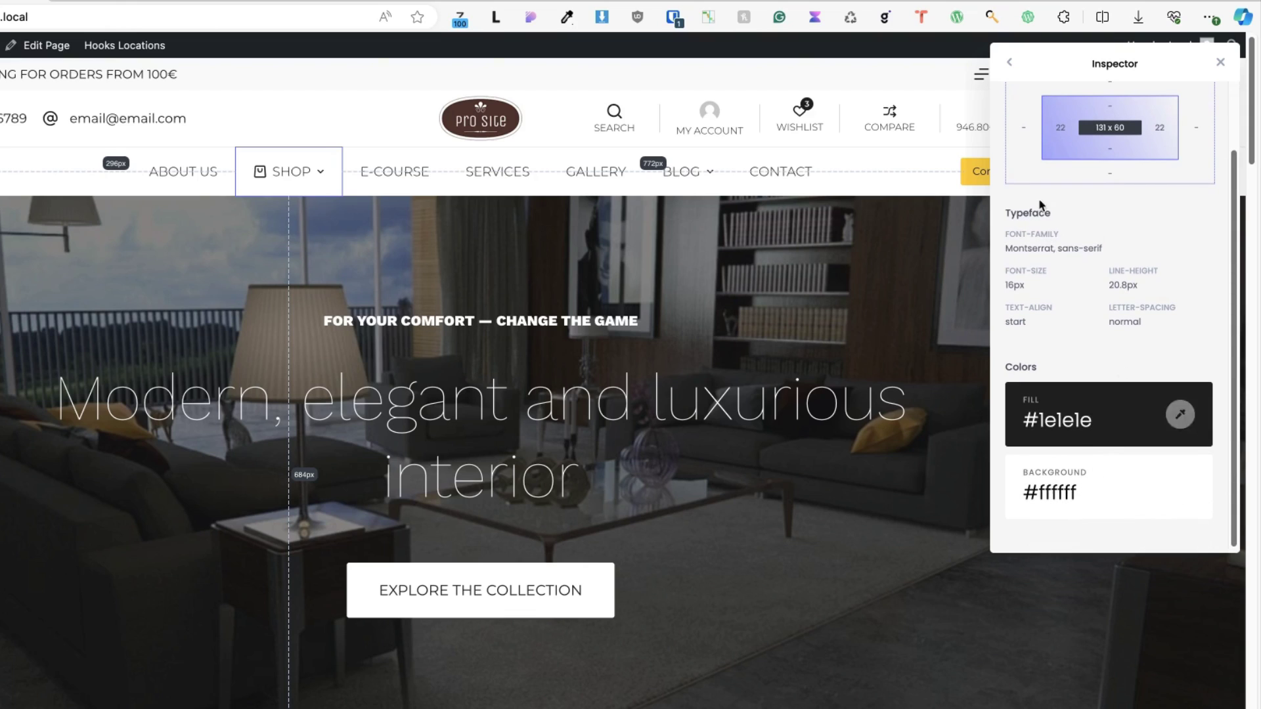
Review the page's colour palette and images, then export asset-11.png
{"action": "left_click", "coordinate": [1010, 62]}
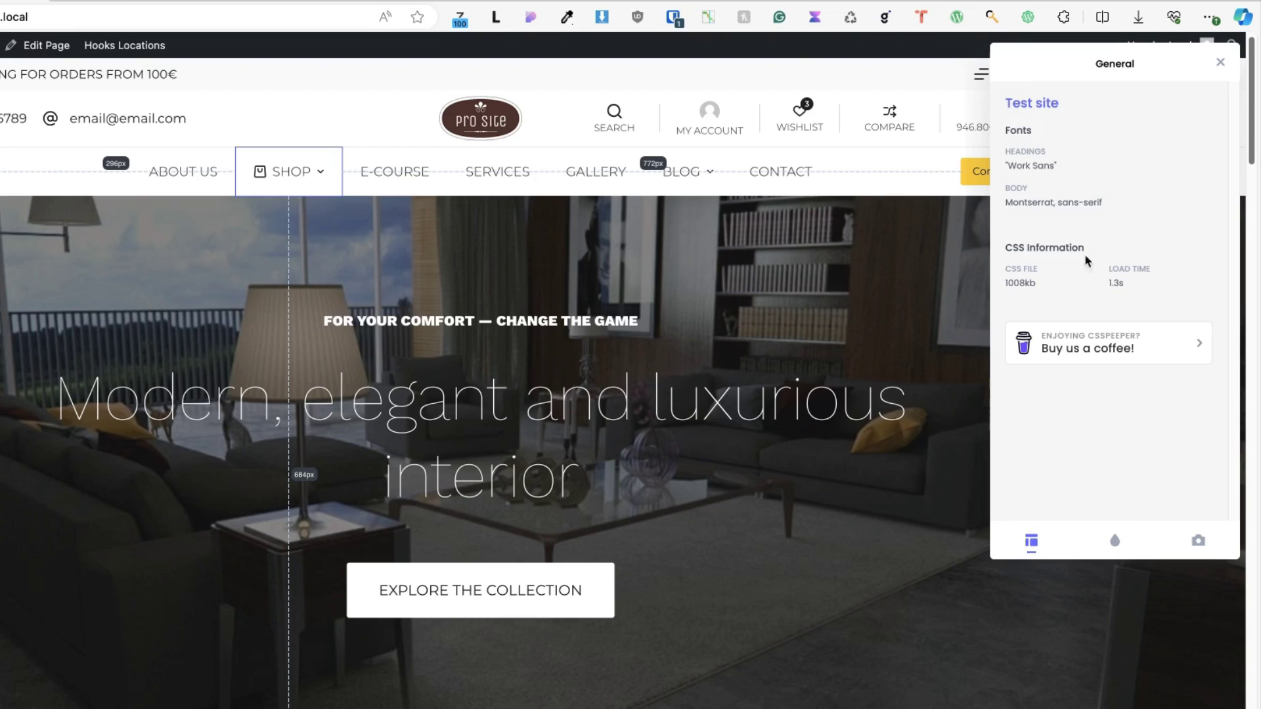
{"action": "left_click", "coordinate": [1115, 541]}
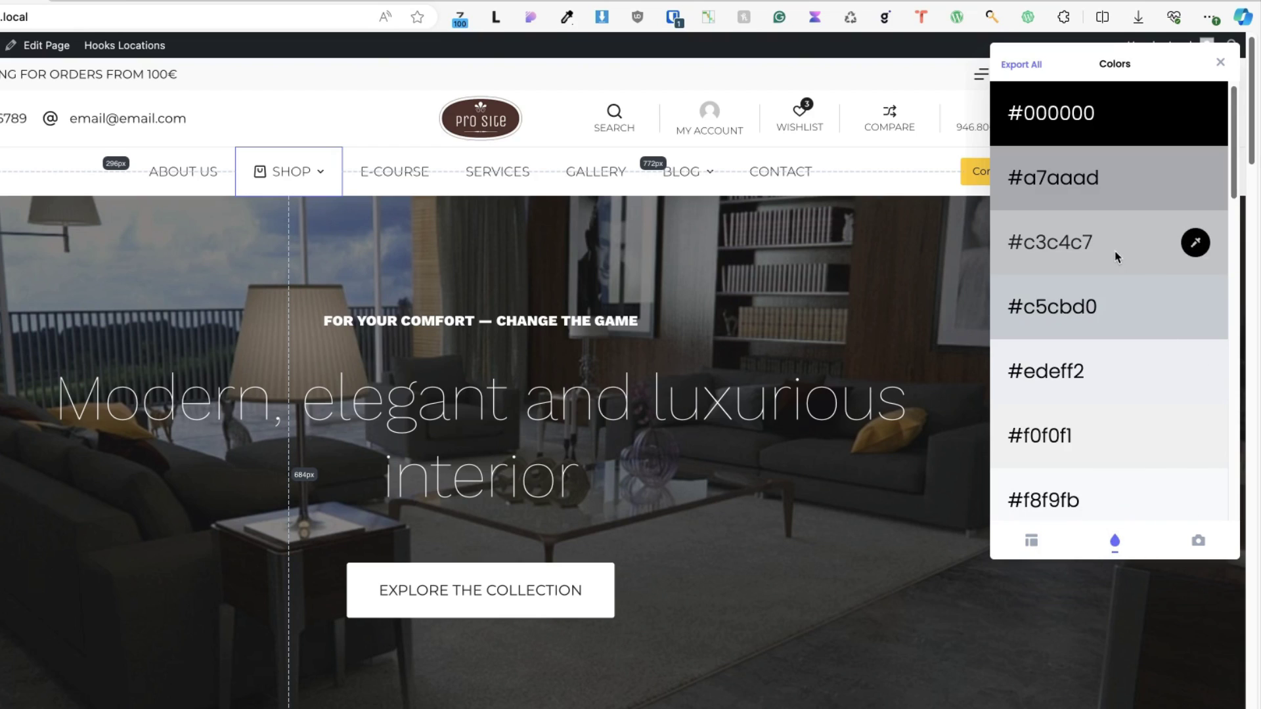
{"action": "scroll", "coordinate": [1103, 283], "scroll_direction": "down", "scroll_amount": 5}
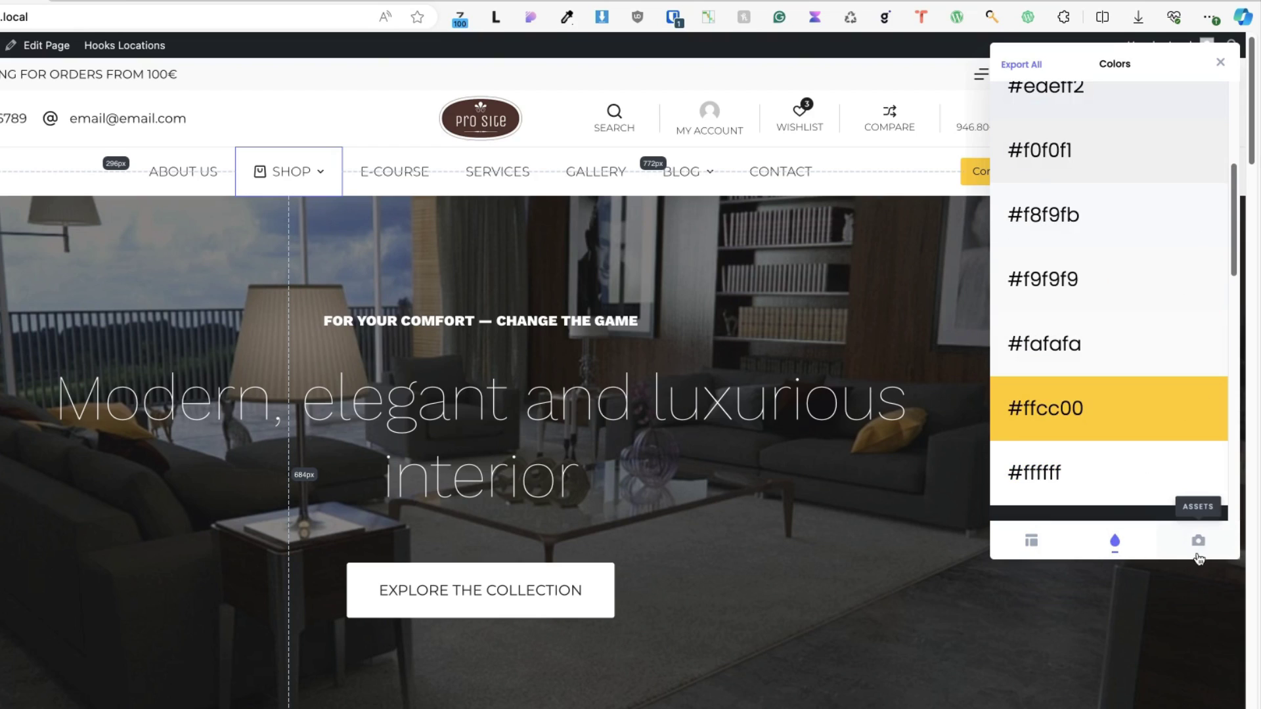
{"action": "left_click", "coordinate": [1198, 542]}
{"action": "scroll", "coordinate": [1159, 284], "scroll_direction": "down", "scroll_amount": 3}
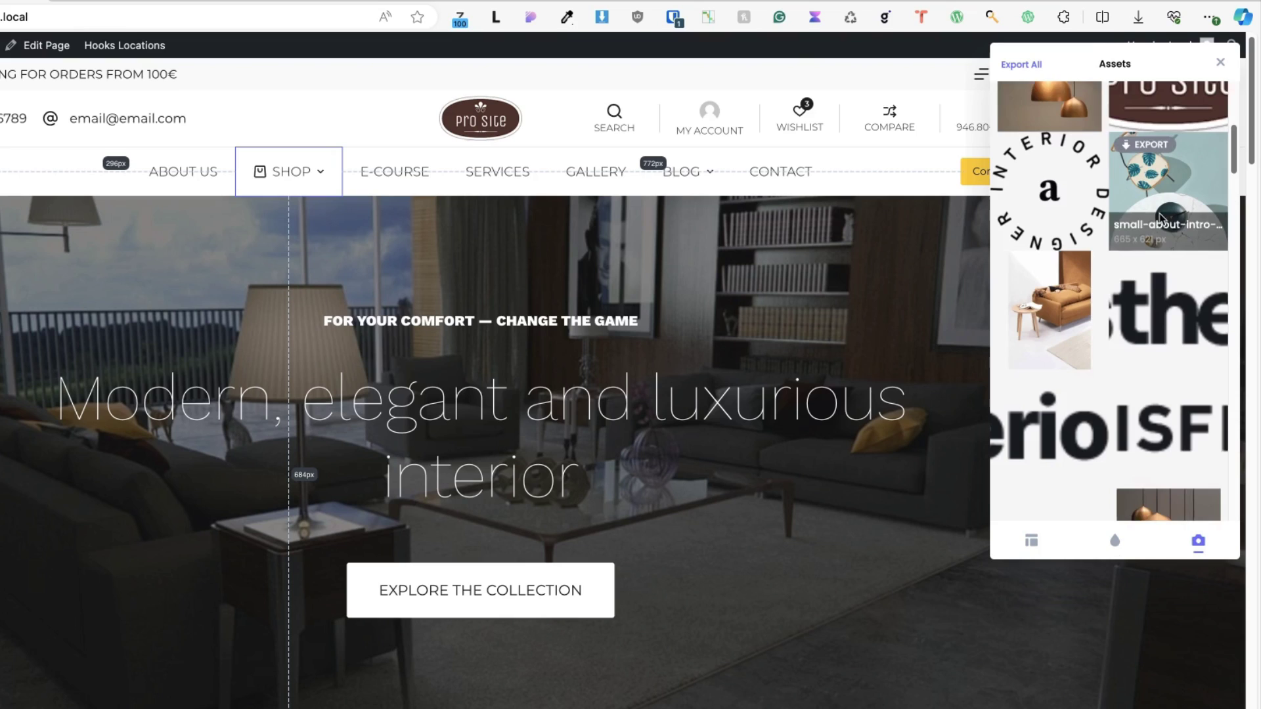
{"action": "scroll", "coordinate": [1155, 282], "scroll_direction": "down", "scroll_amount": 3}
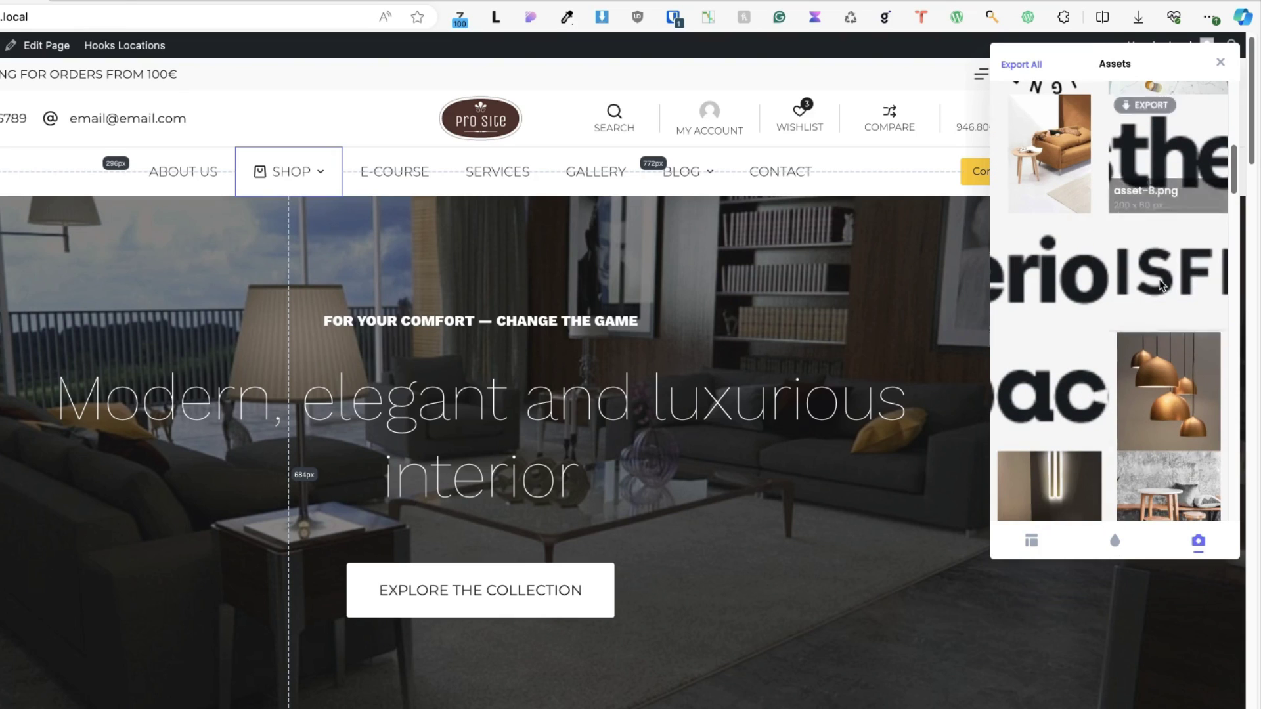
{"action": "left_click", "coordinate": [1145, 227]}
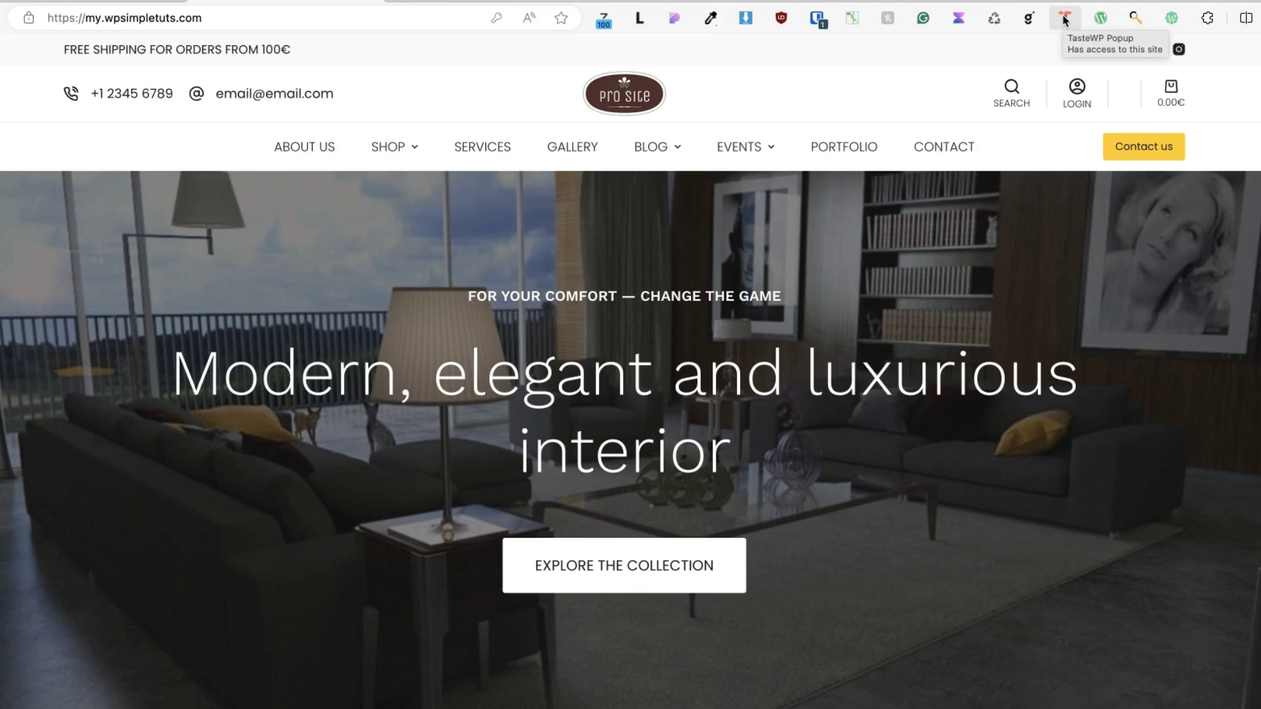
Use TasteWP to confirm WordPress with Blocksy and list its three plugins, including WooCommerce
{"action": "left_click", "coordinate": [1064, 20]}
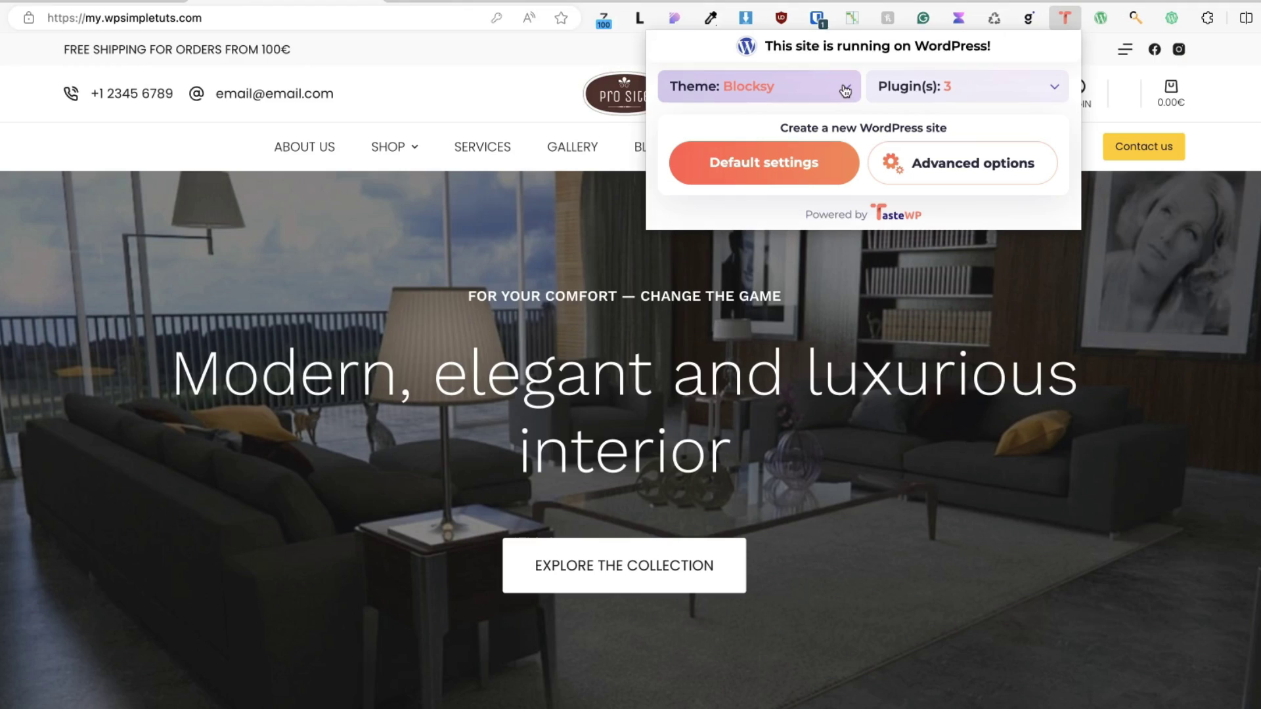
{"action": "left_click", "coordinate": [1055, 90]}
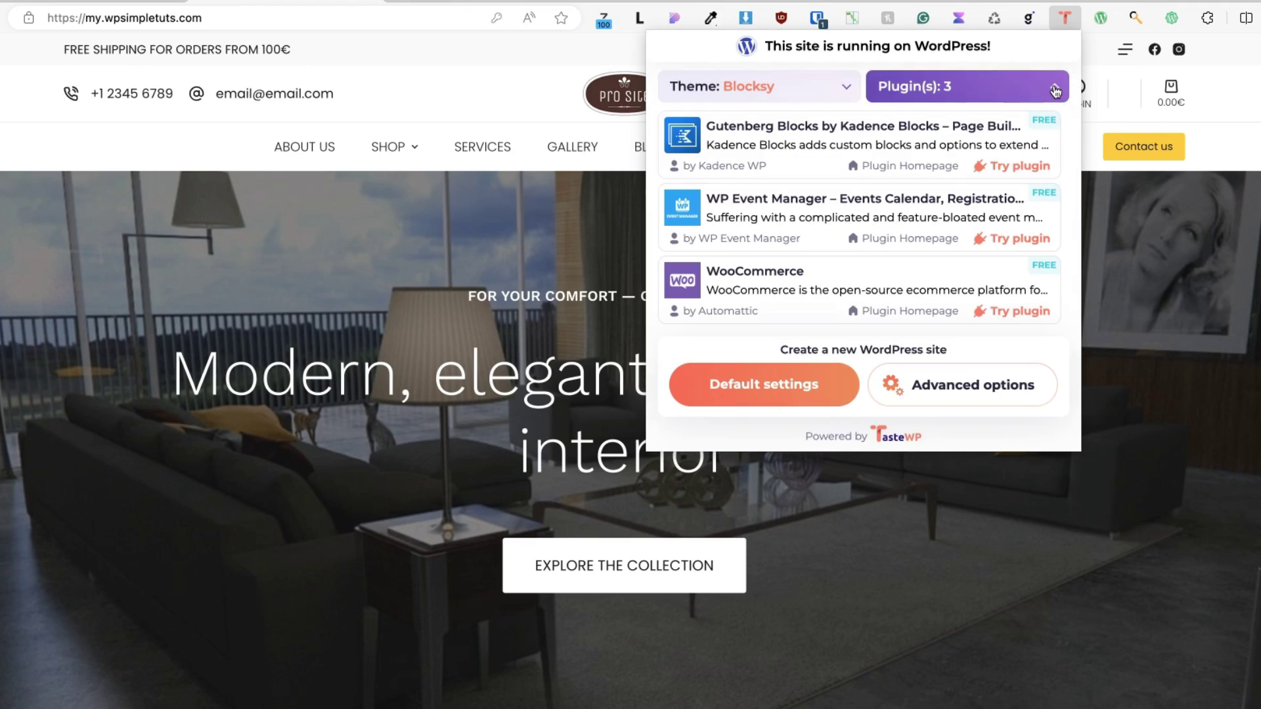
Launch a TasteWP test site with Kadence Blocks, skip the data-sharing prompt, and return to the shop
{"action": "left_click", "coordinate": [999, 169]}
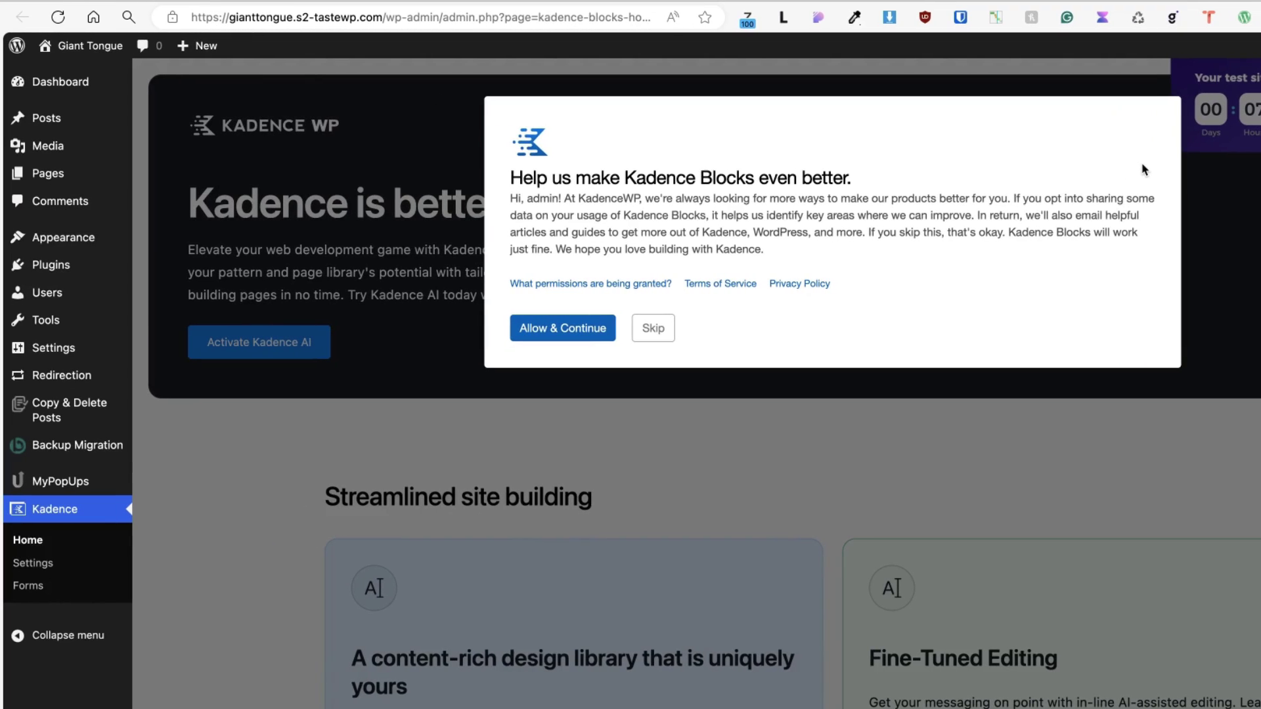
{"action": "left_click", "coordinate": [653, 329]}
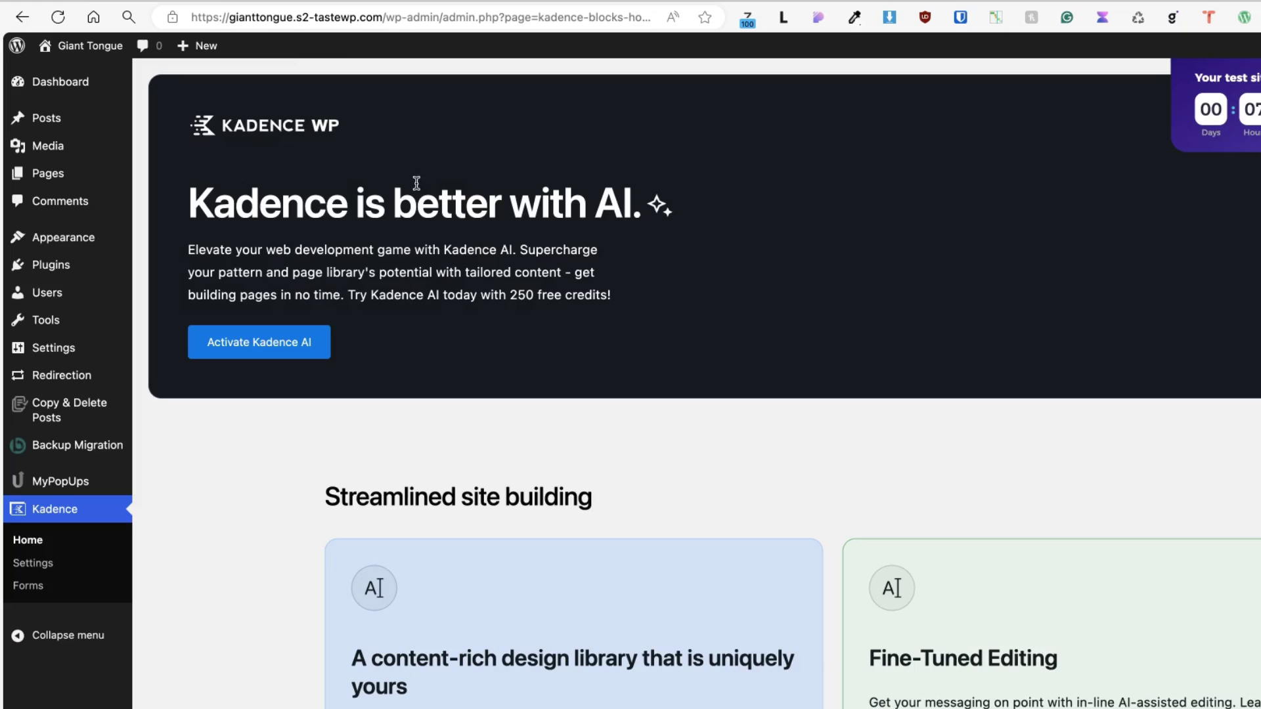
{"action": "left_click", "coordinate": [222, 127]}
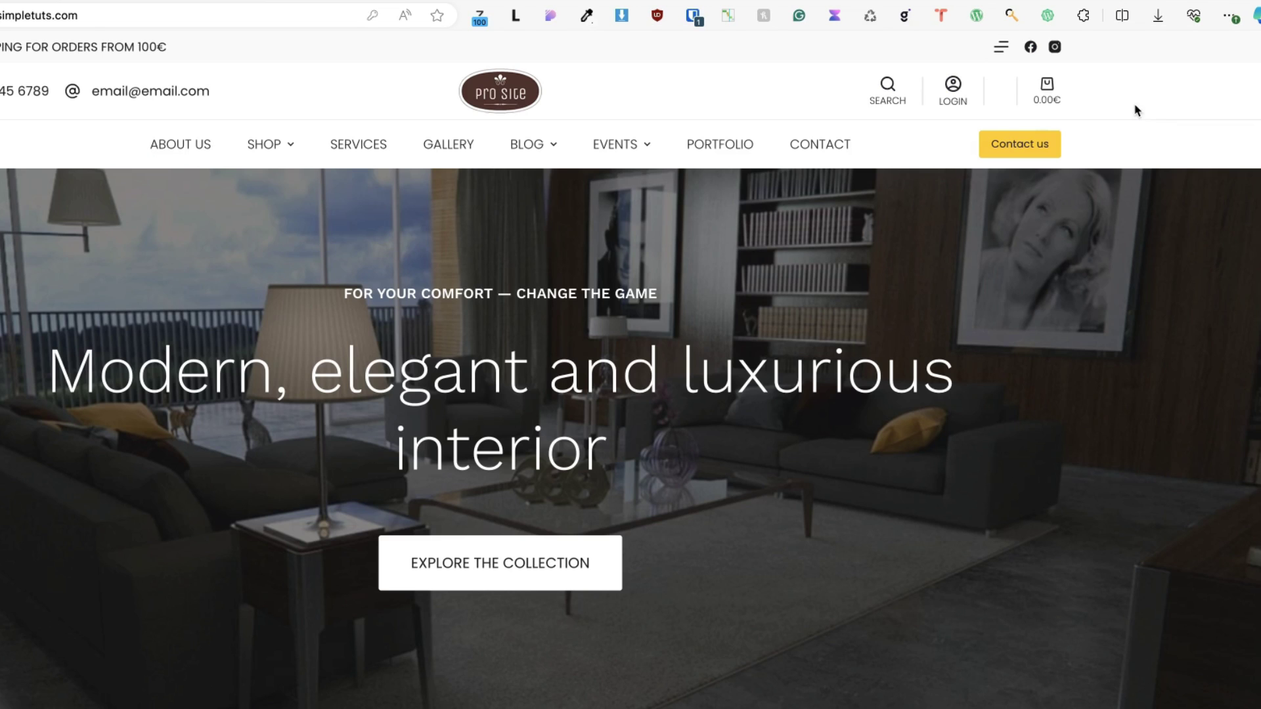
Go to the tastewp.com home page from the TasteWP panel, view the Sign up form, then close it
{"action": "left_click", "coordinate": [939, 16]}
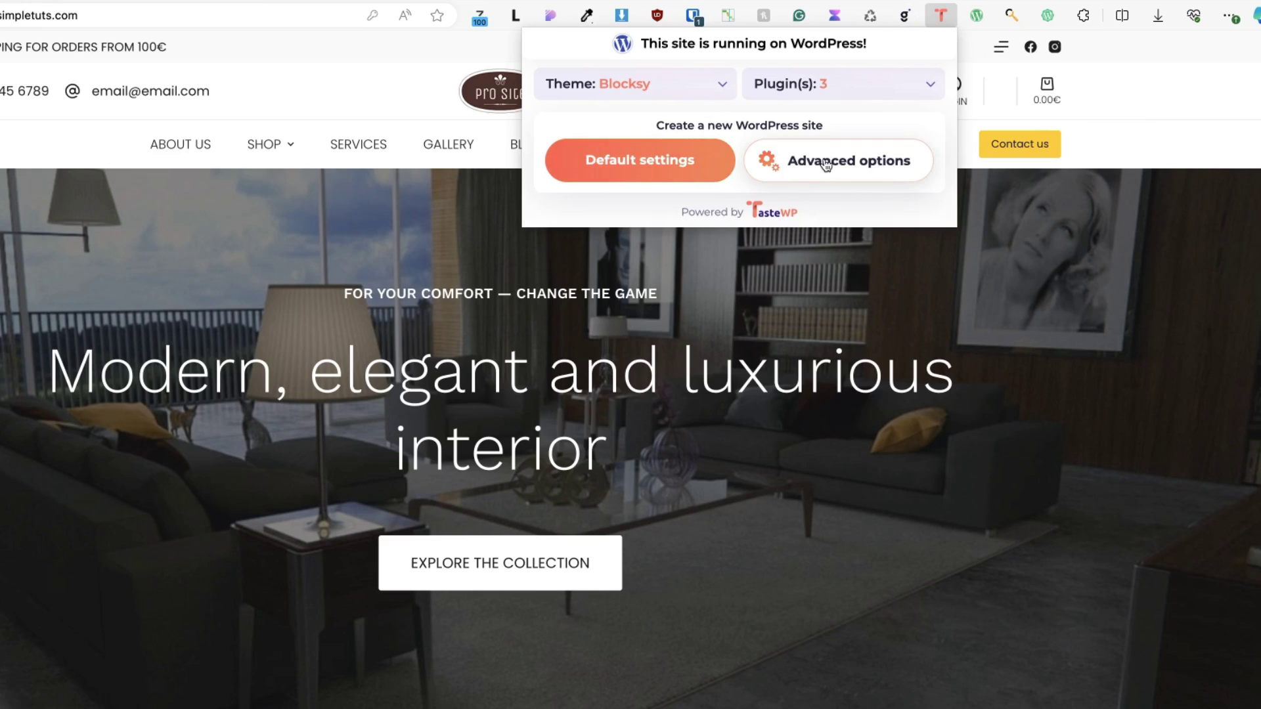
{"action": "left_click", "coordinate": [731, 166]}
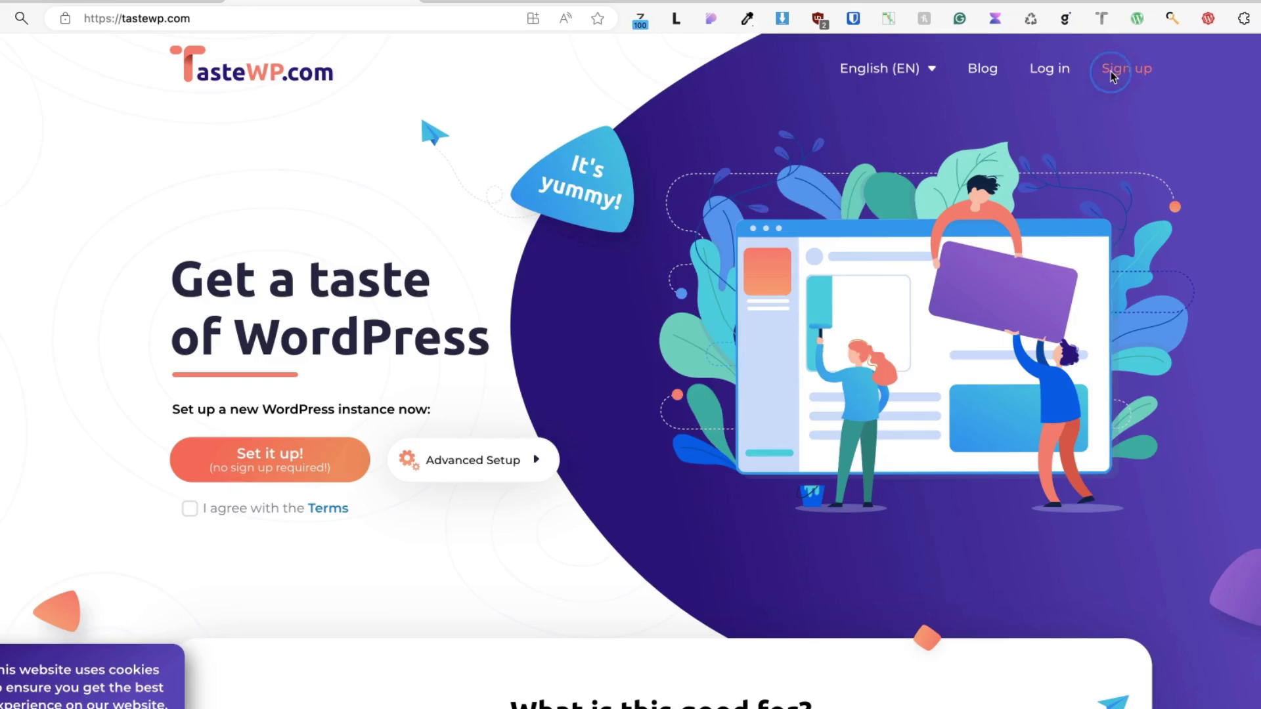
{"action": "left_click", "coordinate": [1064, 67]}
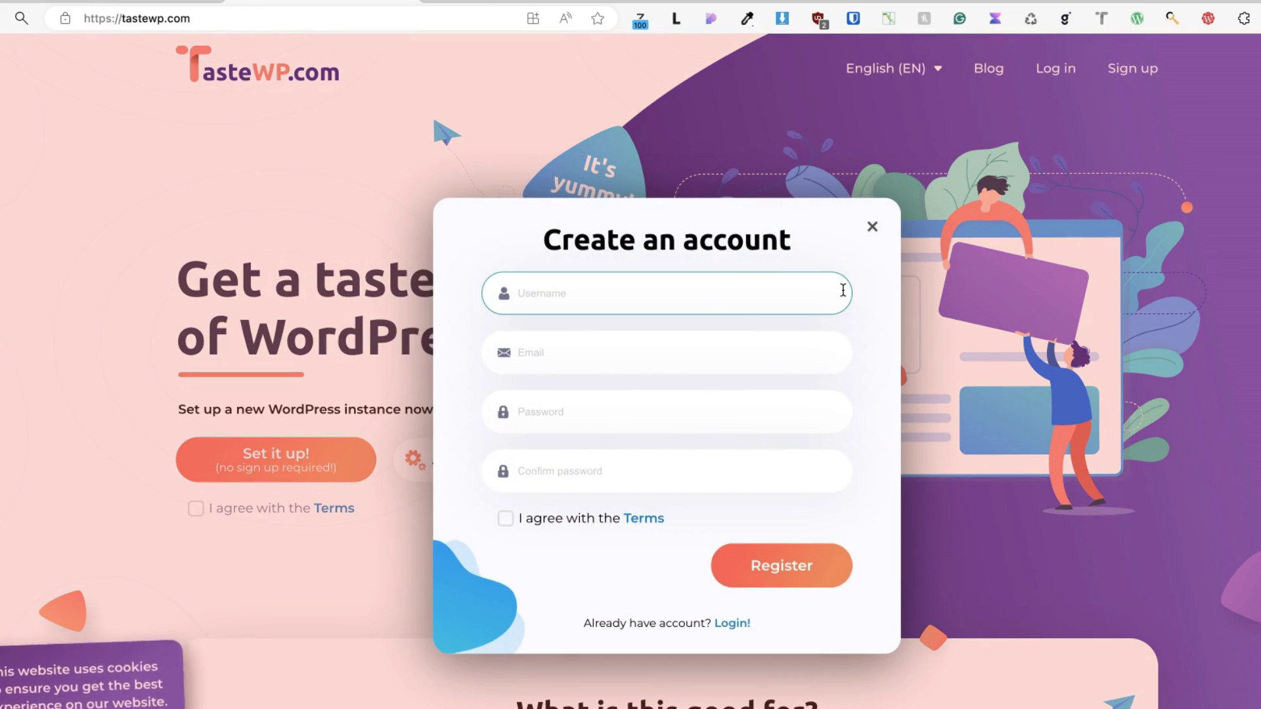
{"action": "left_click", "coordinate": [873, 228]}
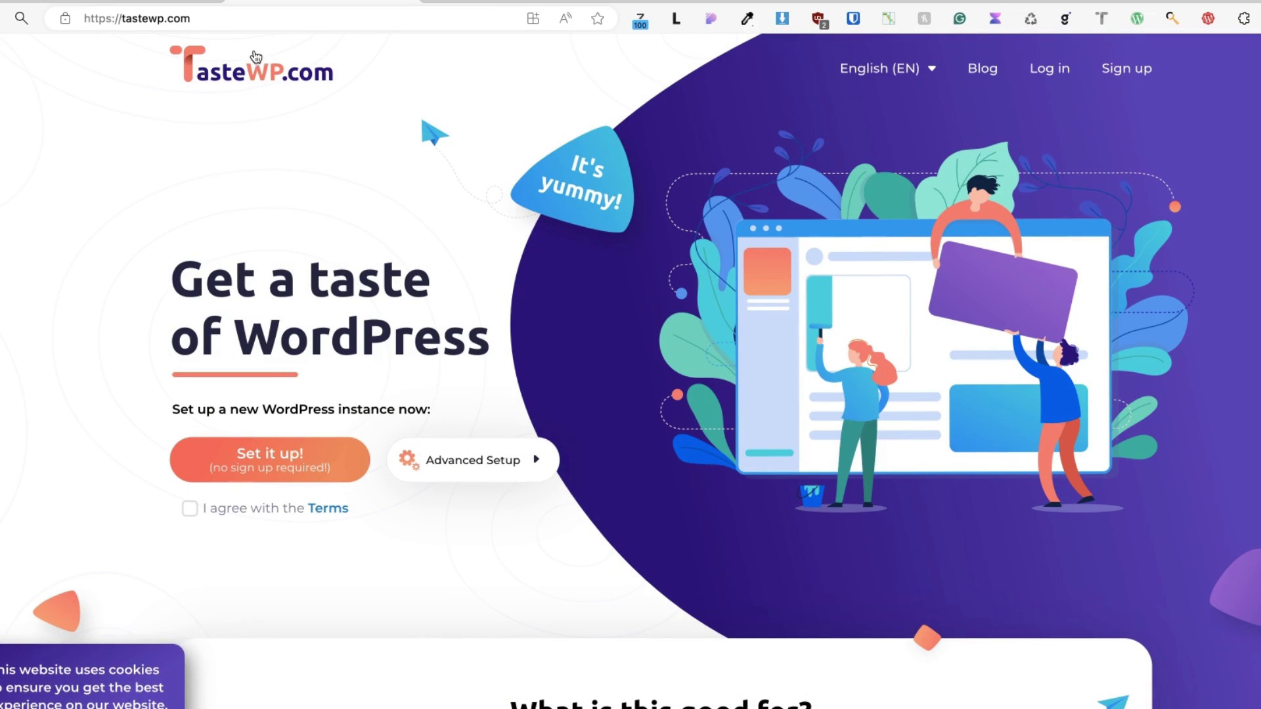
{"action": "left_click", "coordinate": [258, 23]}
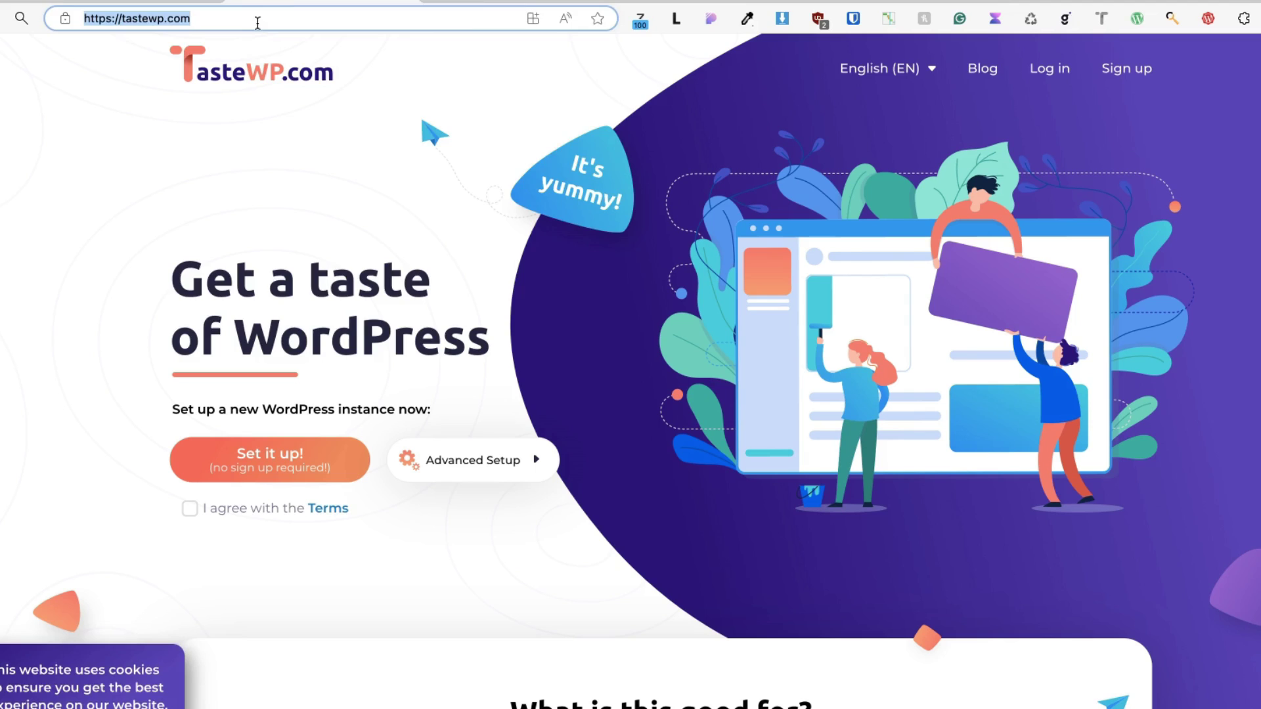
Open Happyforms in the wordpress.org plugin directory and create a TasteWP test site with it
{"action": "type", "text": "word"}
{"action": "key", "text": "Return"}
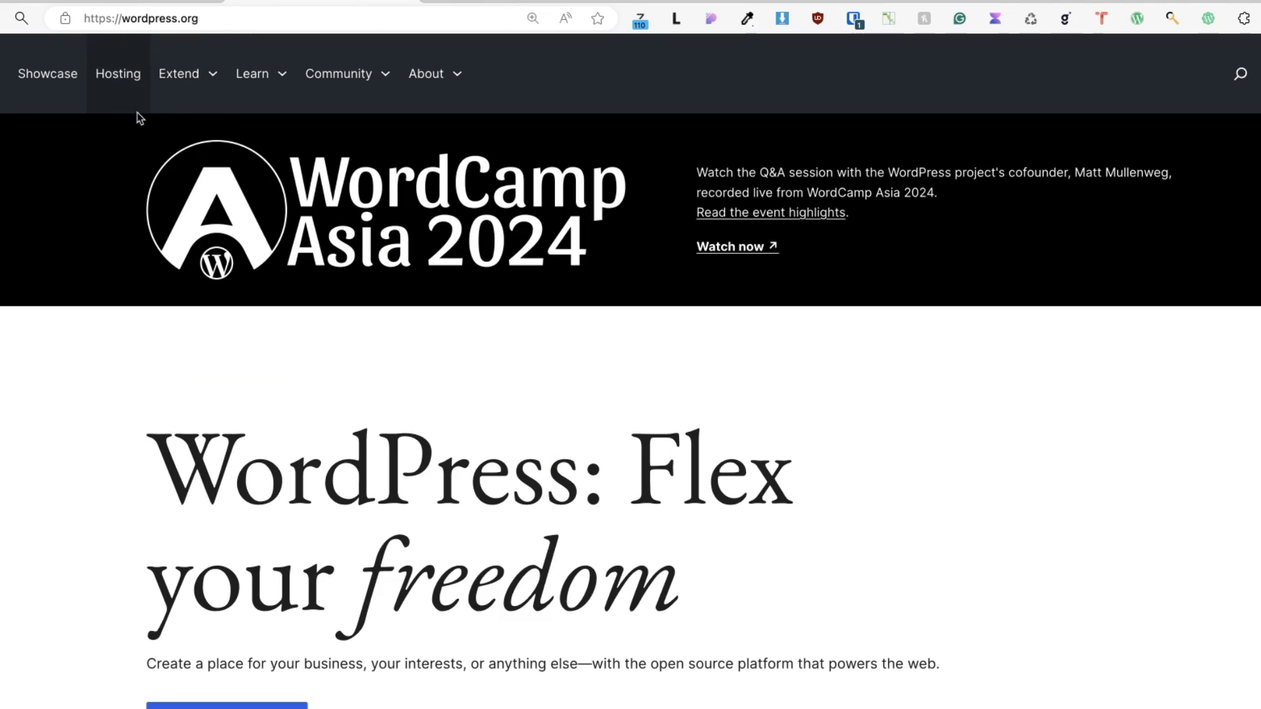
{"action": "left_click", "coordinate": [183, 78]}
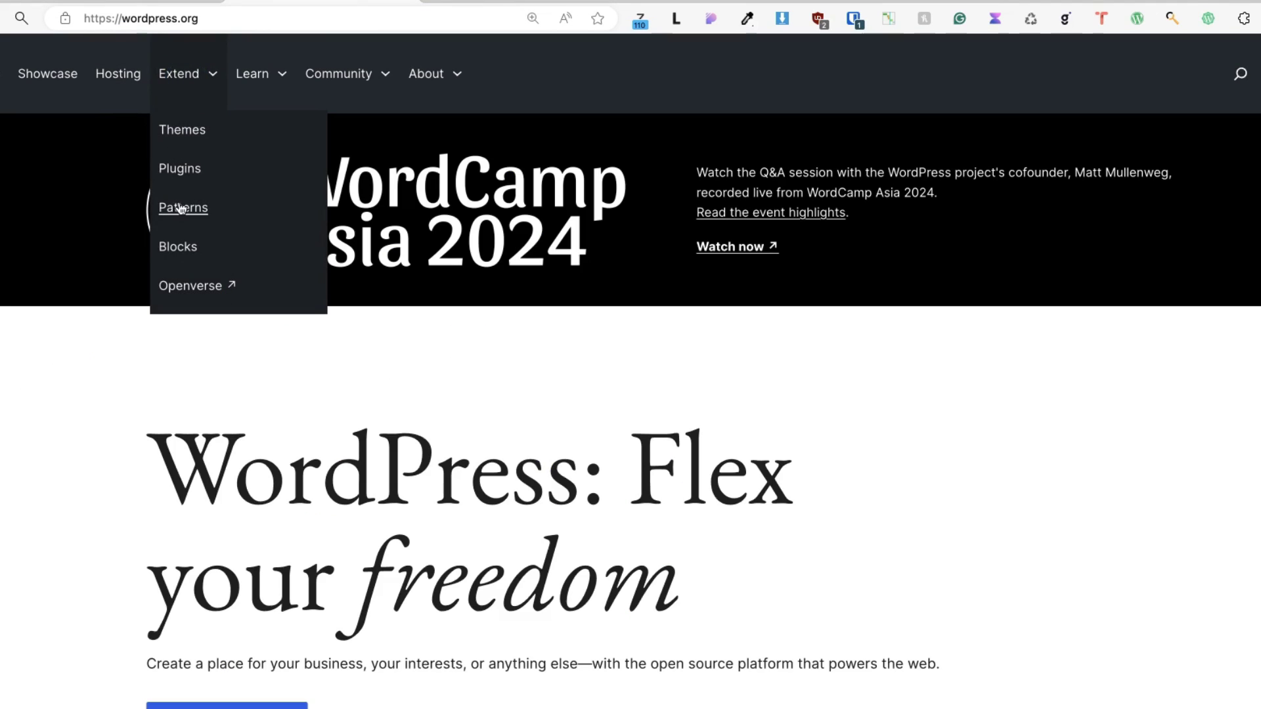
{"action": "left_click", "coordinate": [180, 168]}
{"action": "scroll", "coordinate": [506, 368], "scroll_direction": "down", "scroll_amount": 3}
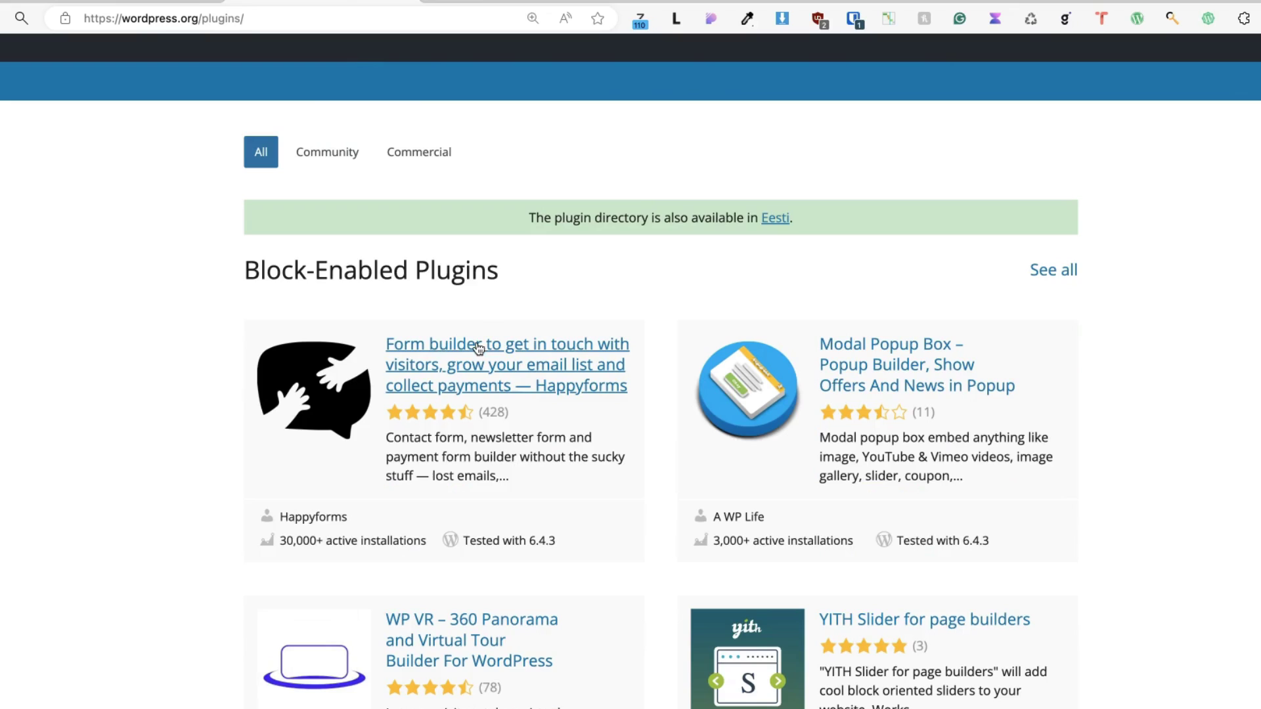
{"action": "left_click", "coordinate": [478, 347]}
{"action": "scroll", "coordinate": [242, 378], "scroll_direction": "down", "scroll_amount": 3}
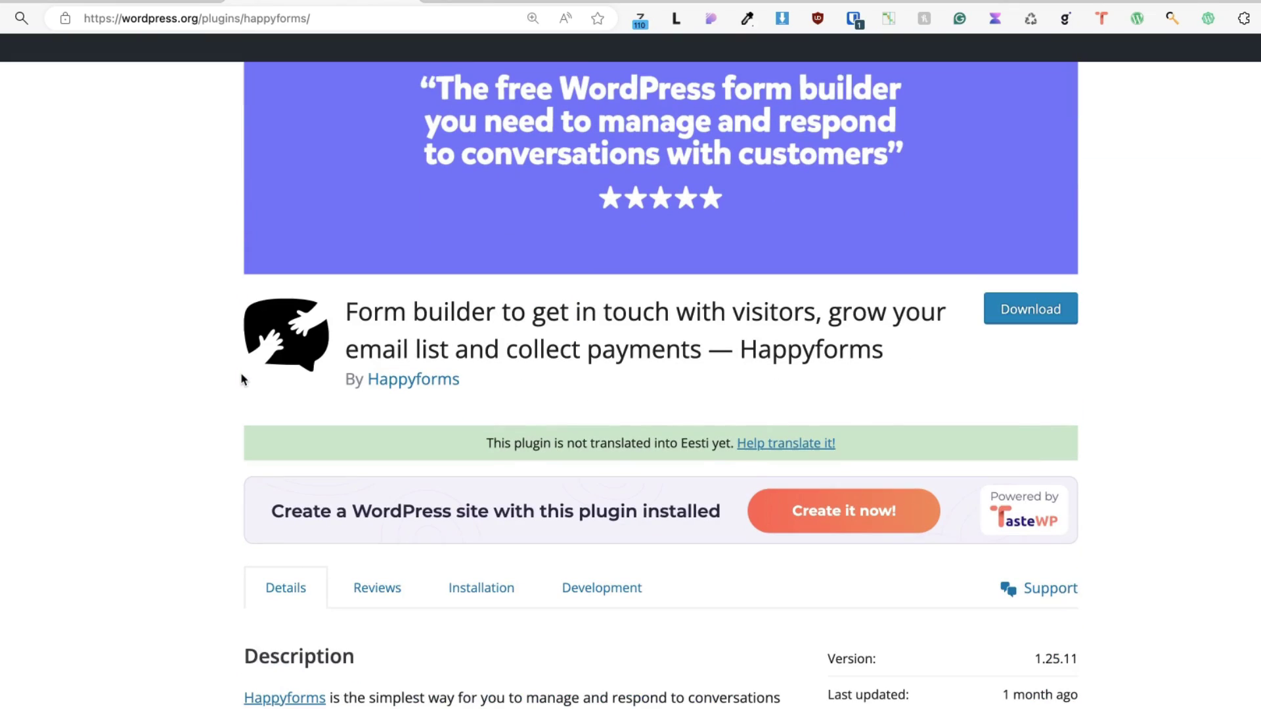
{"action": "left_click_drag", "start_coordinate": [269, 493], "coordinate": [716, 496]}
{"action": "left_click", "coordinate": [838, 495]}
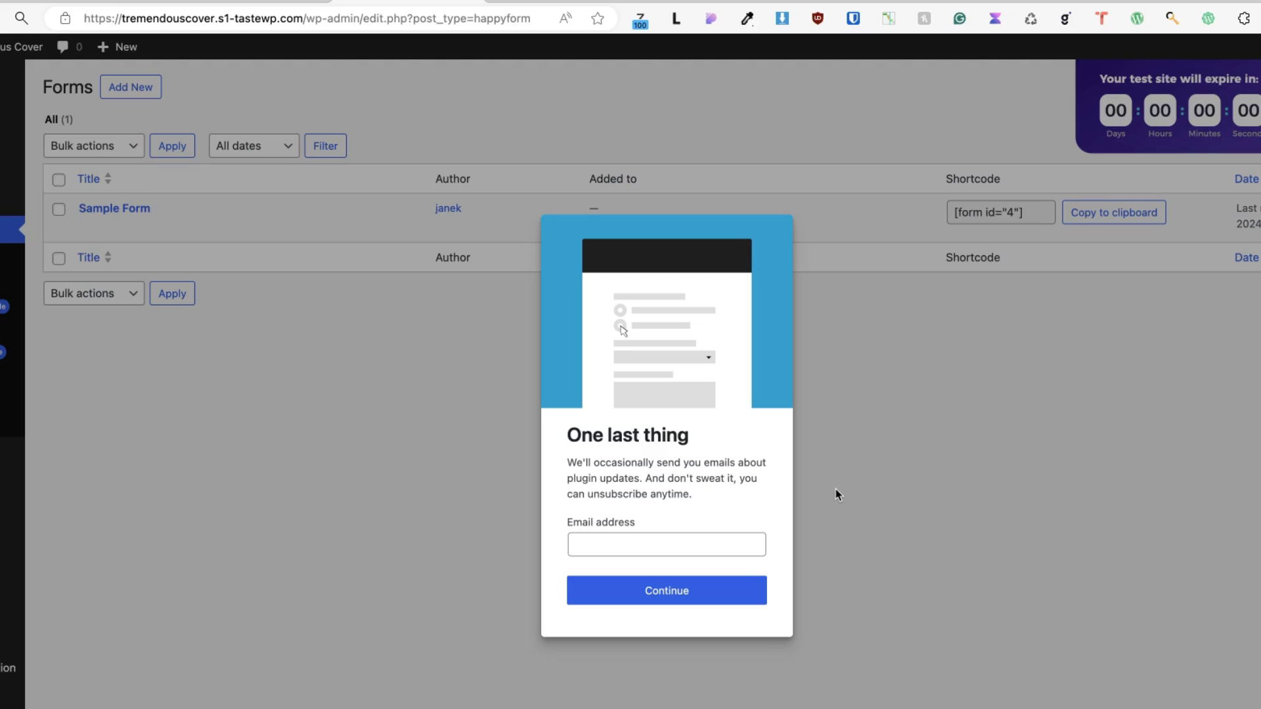
Close the Happyforms 'One last thing' email sign-up prompt
{"action": "left_click", "coordinate": [838, 491]}
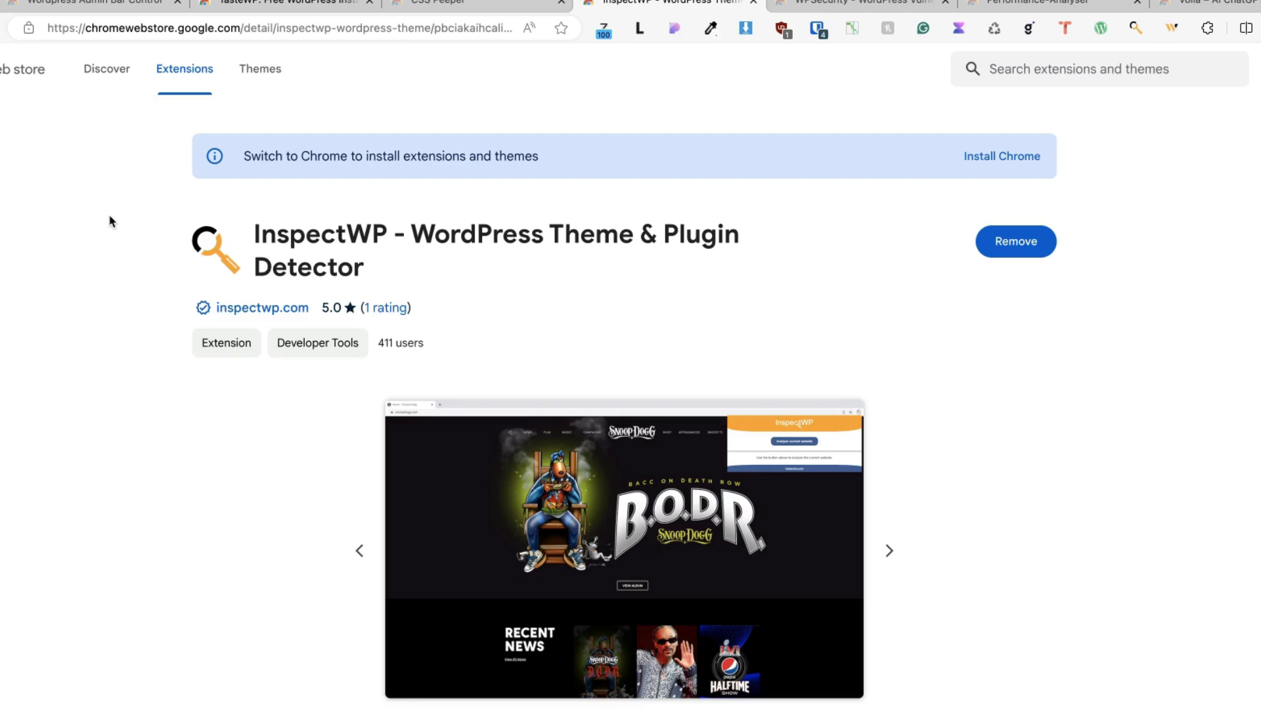
Analyse my.wpsimpletuts.com with InspectWP and view its WordPress details: version 6.4.3, Blocksy theme
{"action": "left_click", "coordinate": [287, 2]}
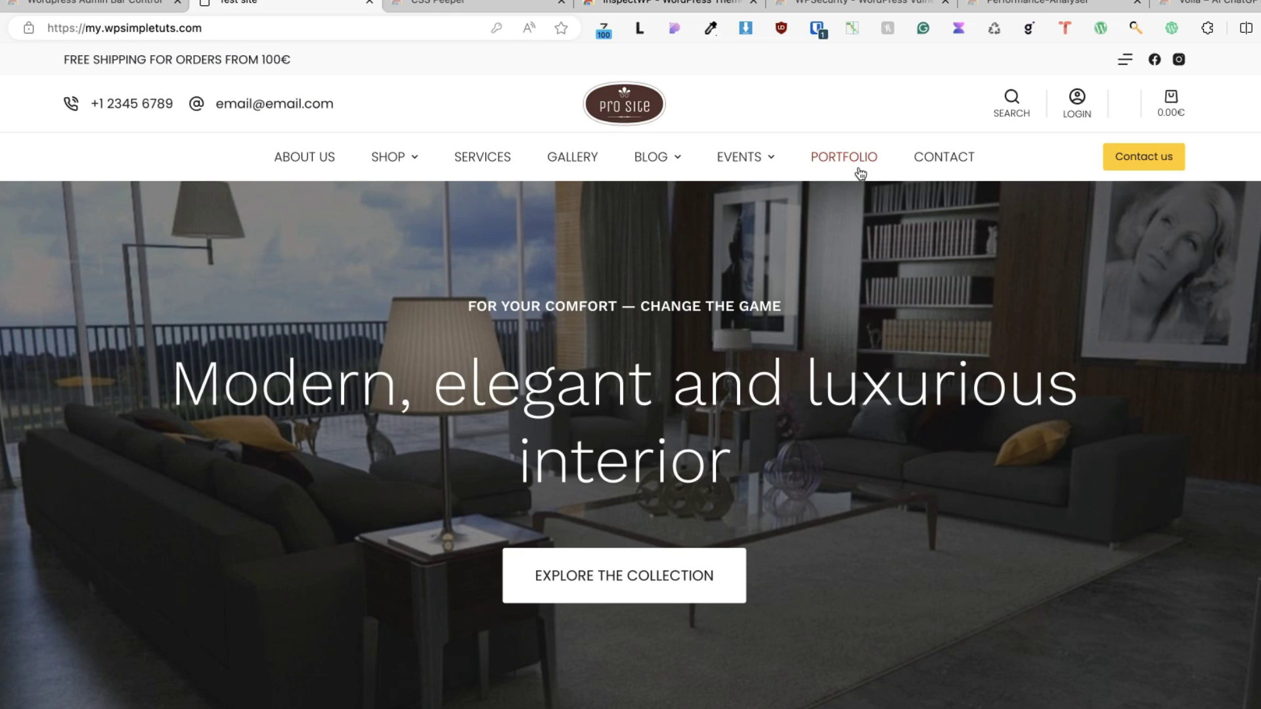
{"action": "left_click", "coordinate": [1134, 29]}
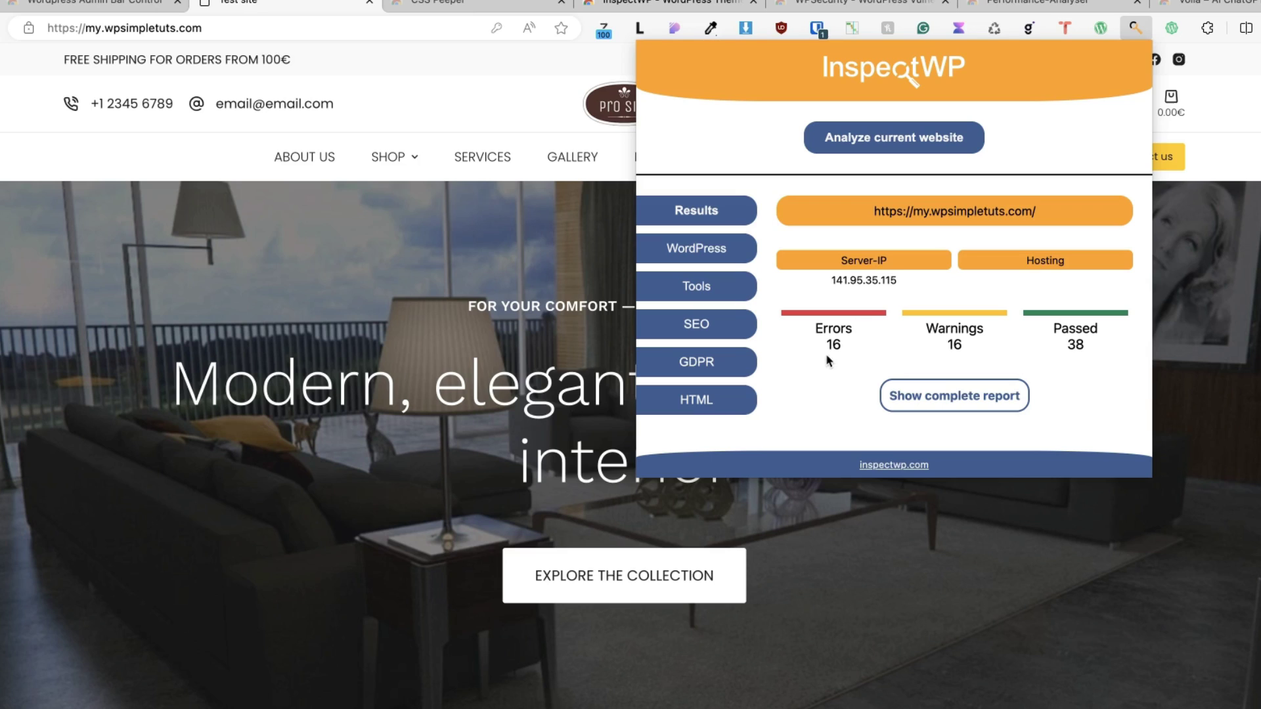
{"action": "left_click", "coordinate": [701, 257]}
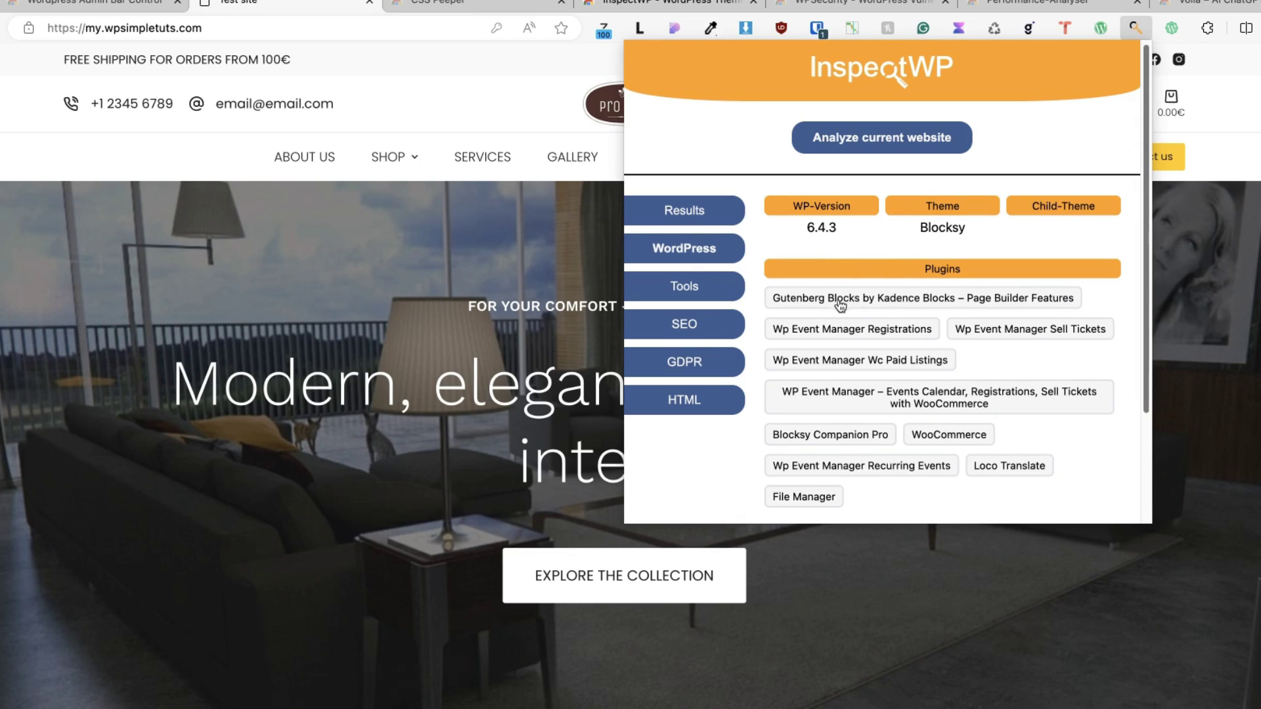
Review the SEO, GDPR and HTML checks, ending on the summary: 16 errors, 16 warnings, 38 passed
{"action": "scroll", "coordinate": [979, 380], "scroll_direction": "down", "scroll_amount": 3}
{"action": "scroll", "coordinate": [976, 390], "scroll_direction": "up", "scroll_amount": 3}
{"action": "left_click", "coordinate": [721, 322]}
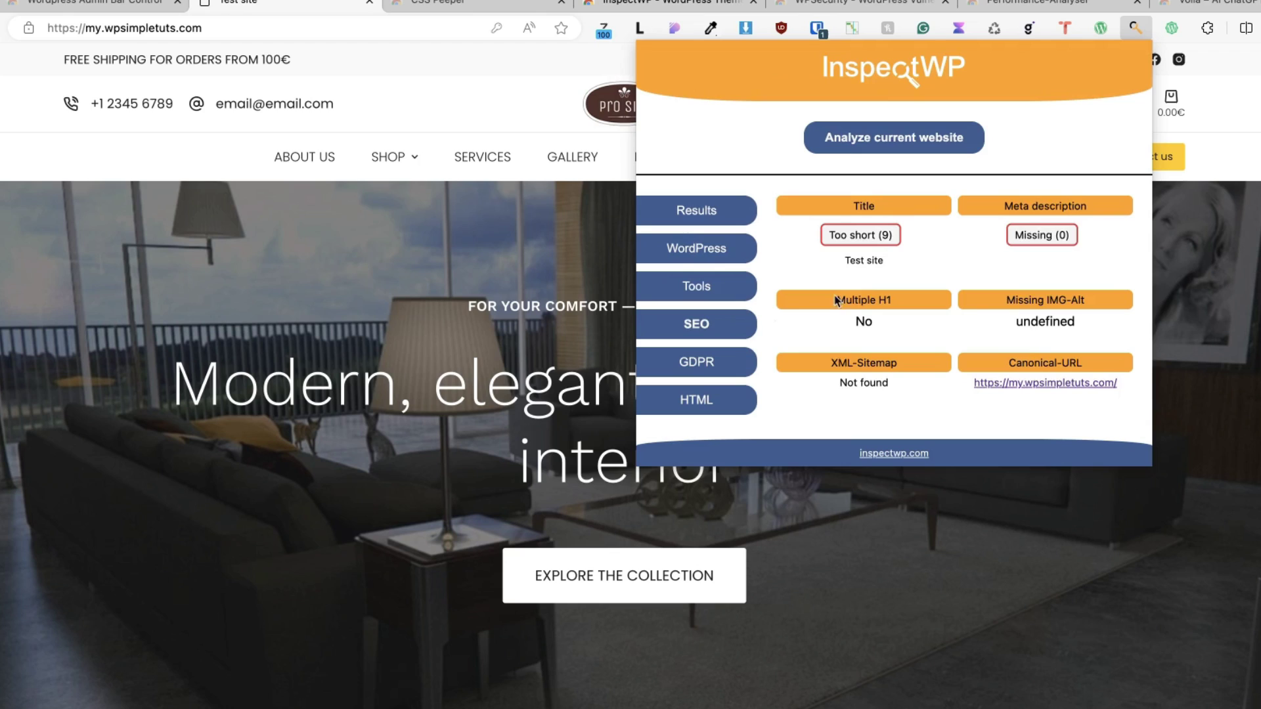
{"action": "left_click", "coordinate": [701, 363]}
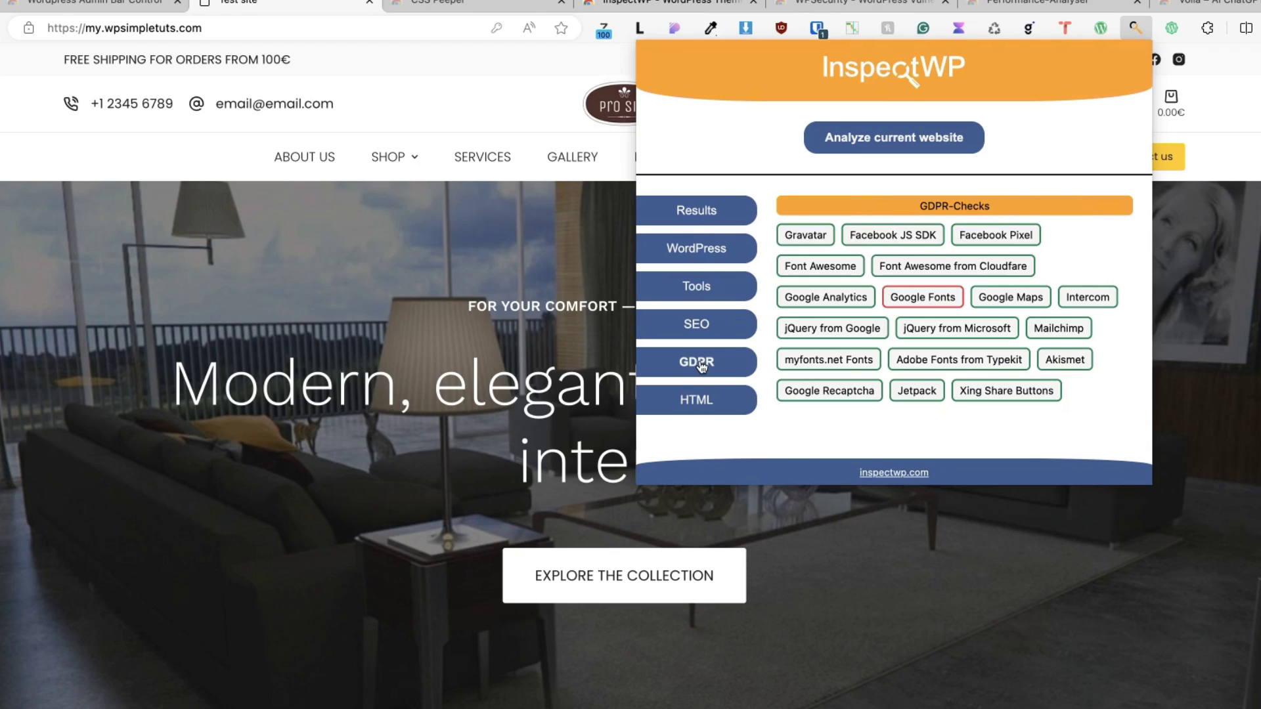
{"action": "left_click", "coordinate": [708, 402]}
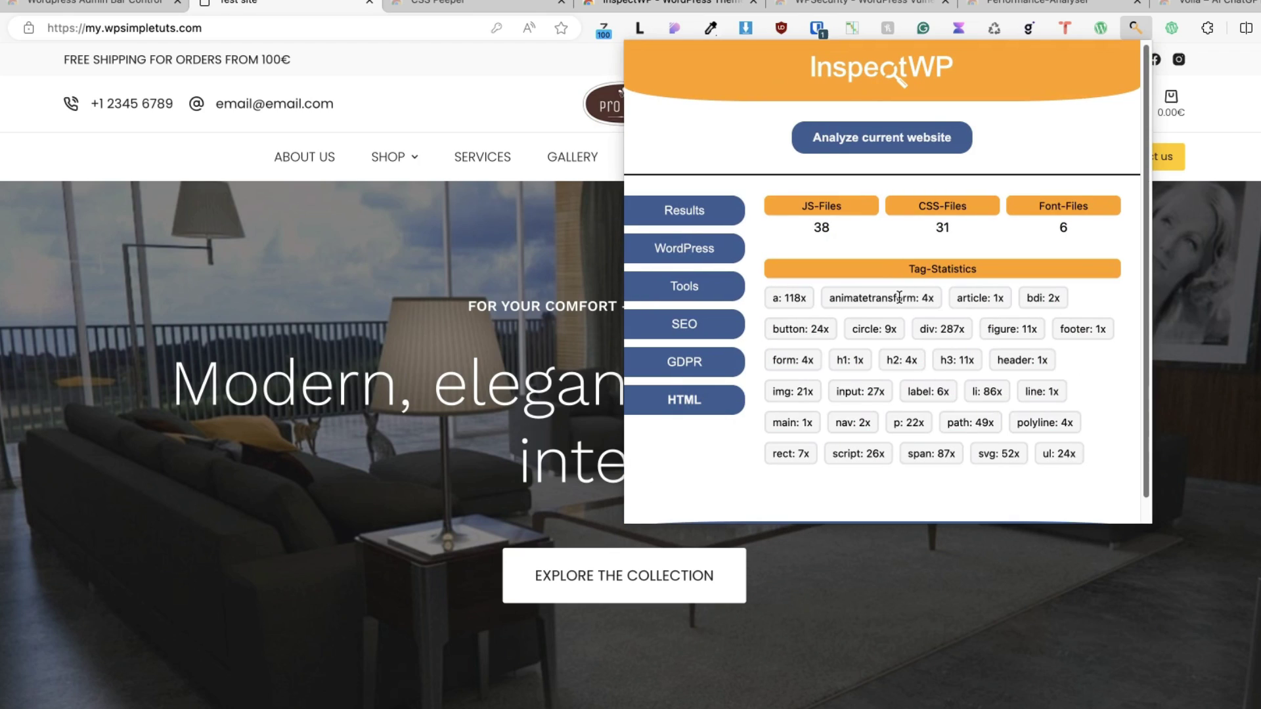
{"action": "left_click", "coordinate": [681, 211]}
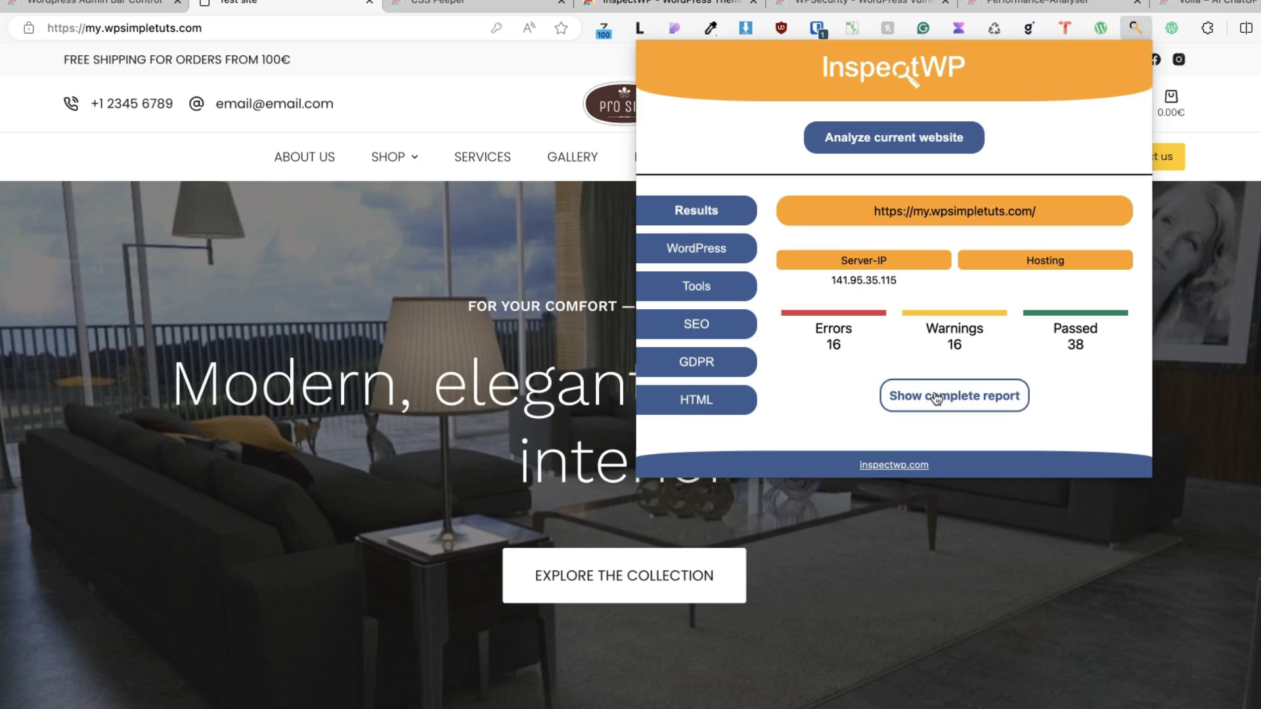
Open InspectWP's complete report, review its Security findings, then go to WPSecurity's store listing
{"action": "left_click", "coordinate": [935, 398]}
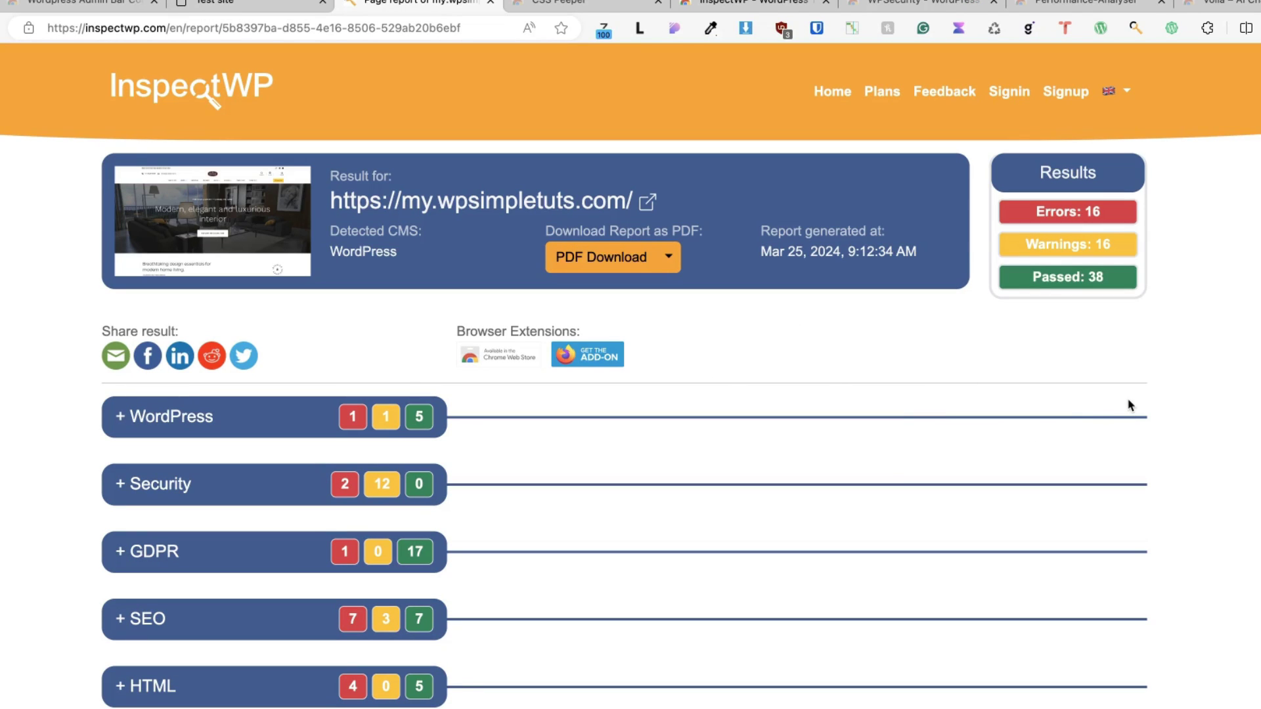
{"action": "left_click", "coordinate": [162, 484]}
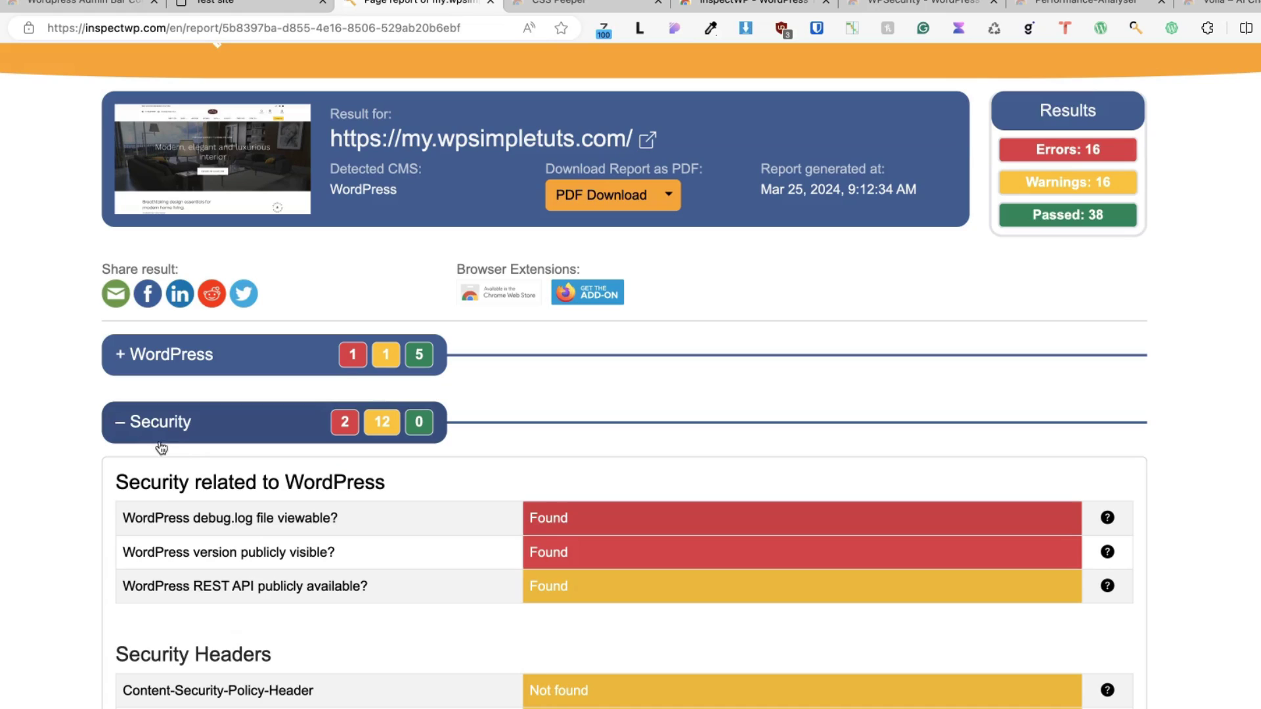
{"action": "scroll", "coordinate": [195, 455], "scroll_direction": "down", "scroll_amount": 5}
{"action": "scroll", "coordinate": [216, 458], "scroll_direction": "up", "scroll_amount": 7}
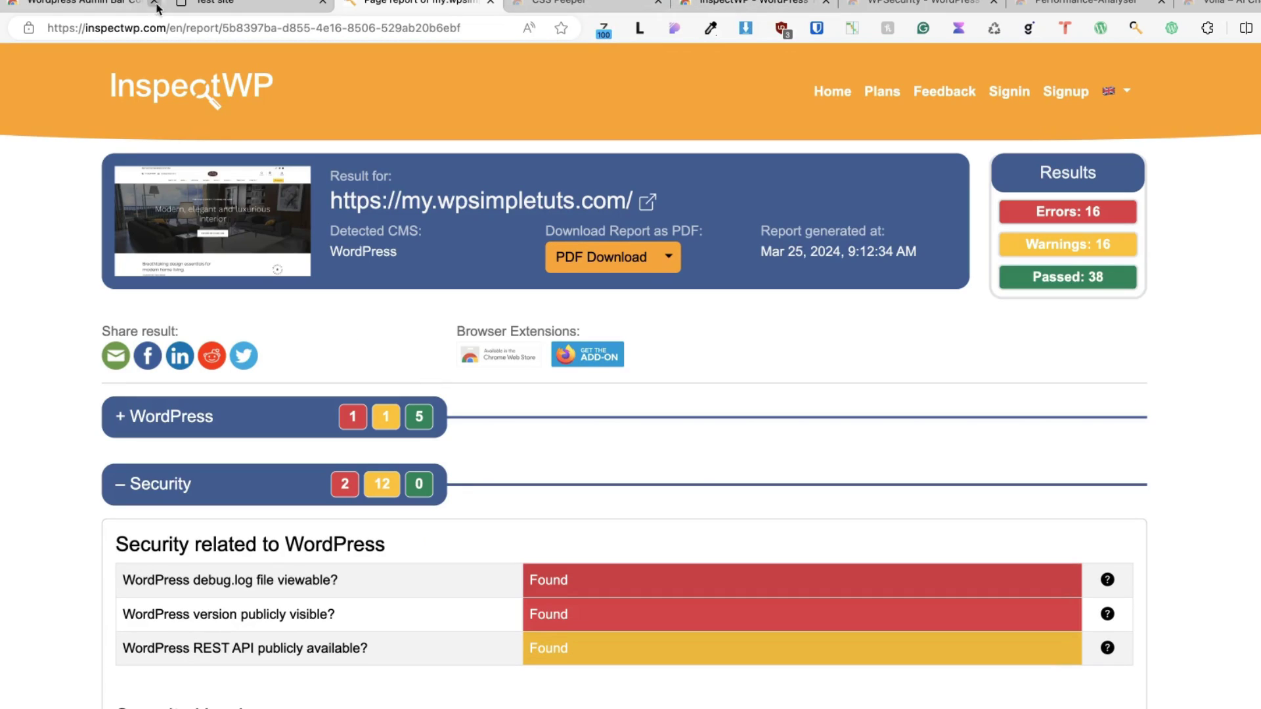
{"action": "key", "text": "super+6"}
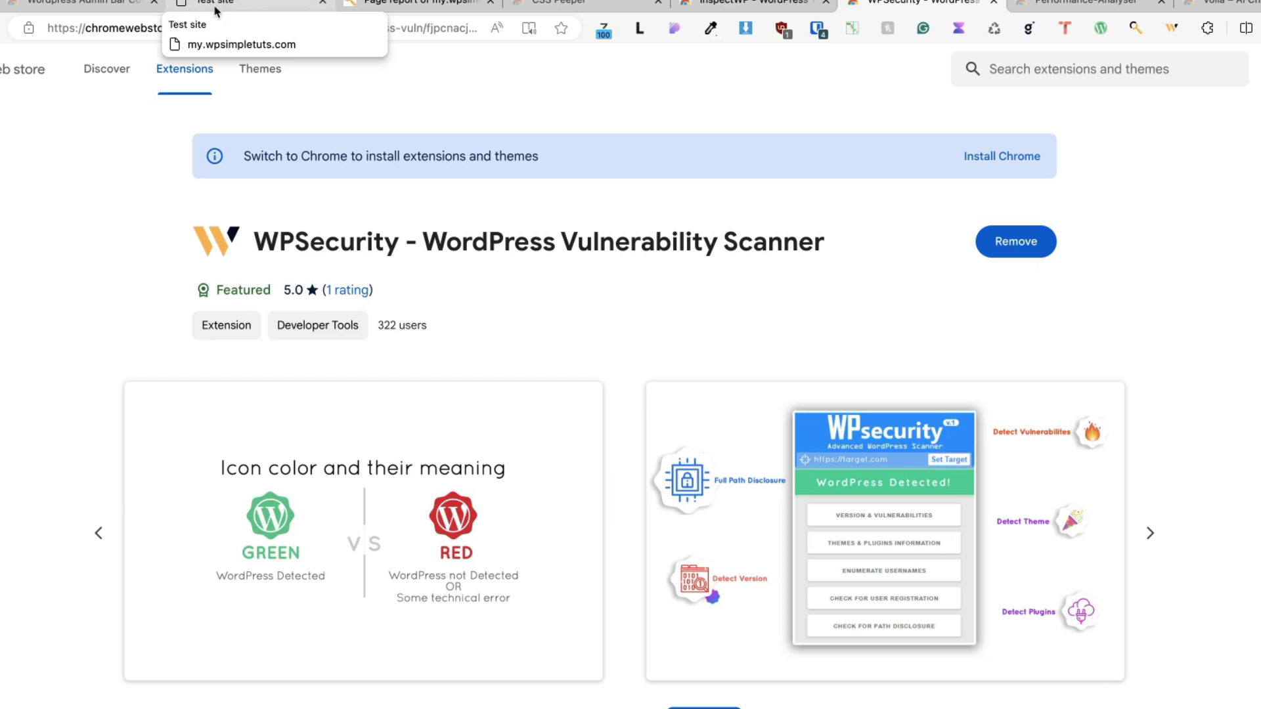
Enumerate blocksypro.local's usernames with WPSecurity (1 found), then begin entering topfivehometech.com
{"action": "left_click", "coordinate": [253, 3]}
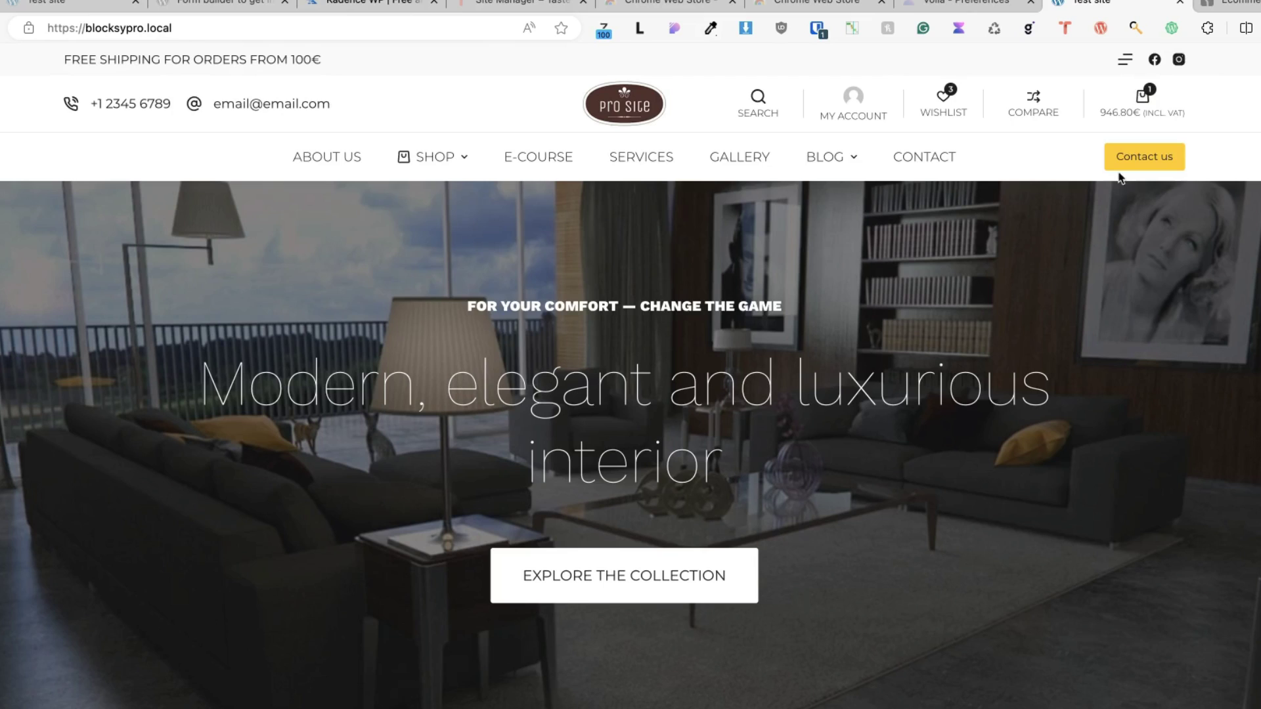
{"action": "left_click", "coordinate": [1172, 27]}
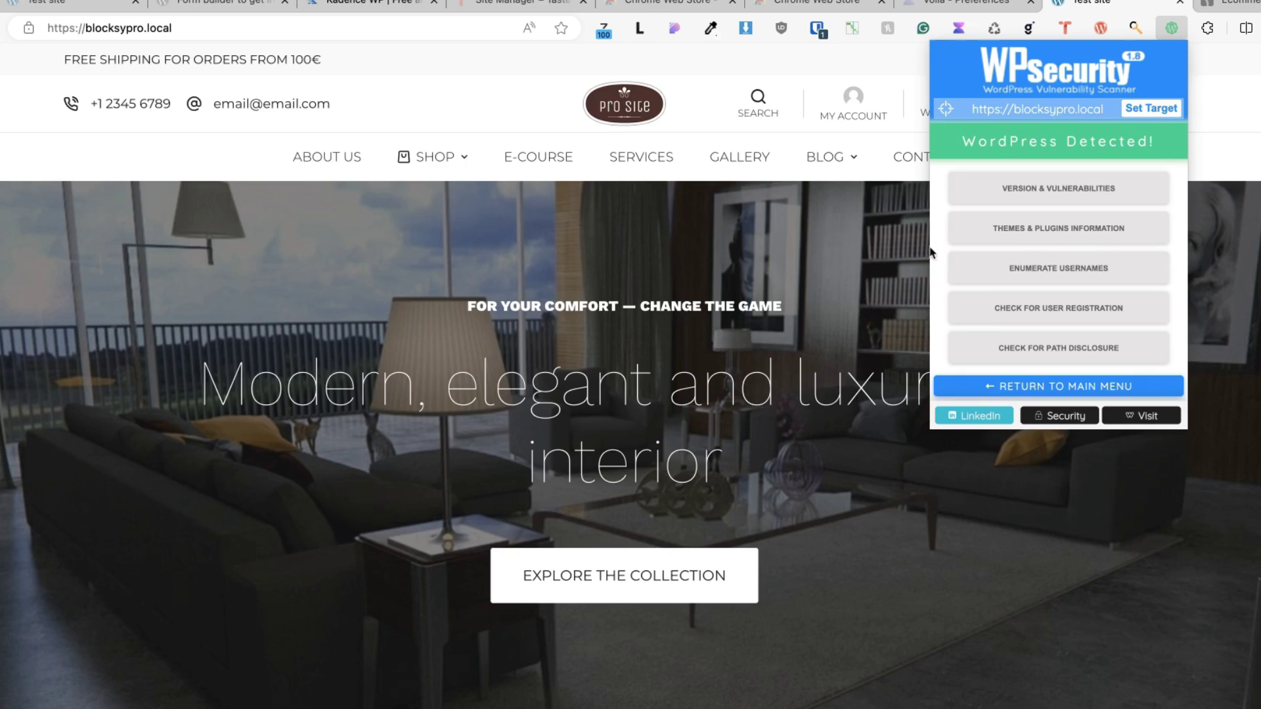
{"action": "left_click", "coordinate": [1046, 273]}
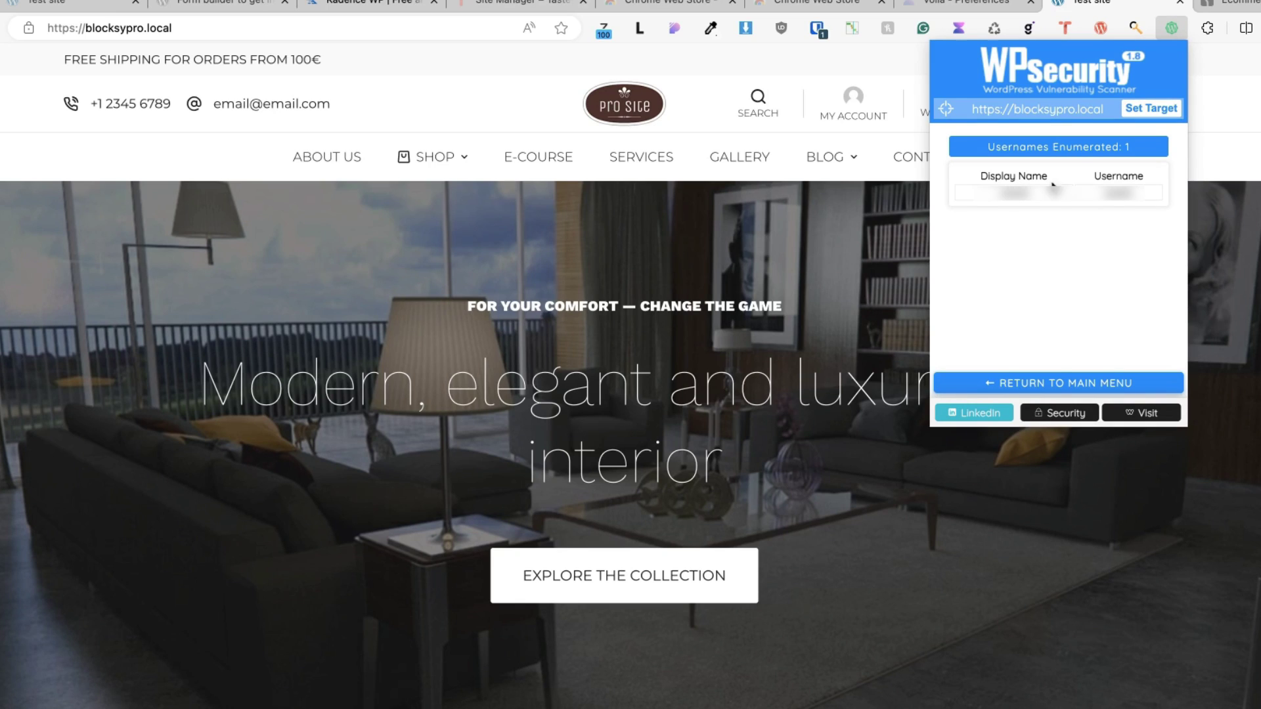
{"action": "left_click", "coordinate": [227, 27]}
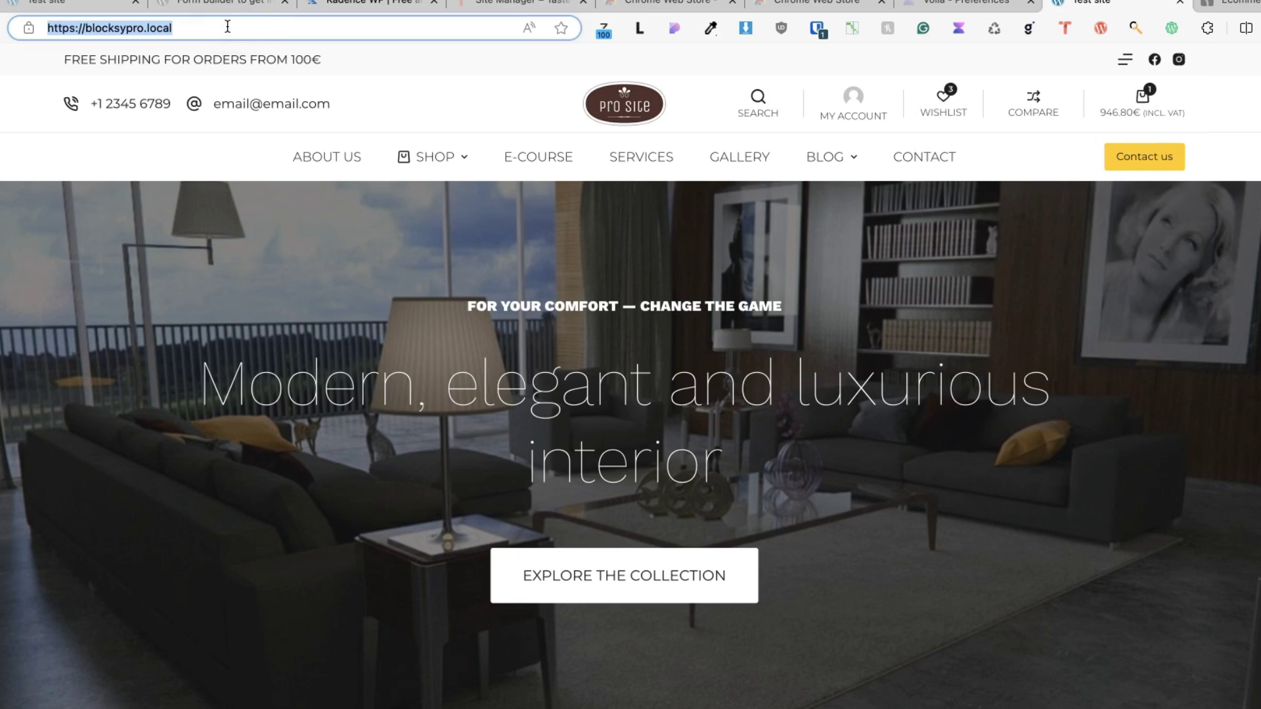
{"action": "type", "text": "top"}
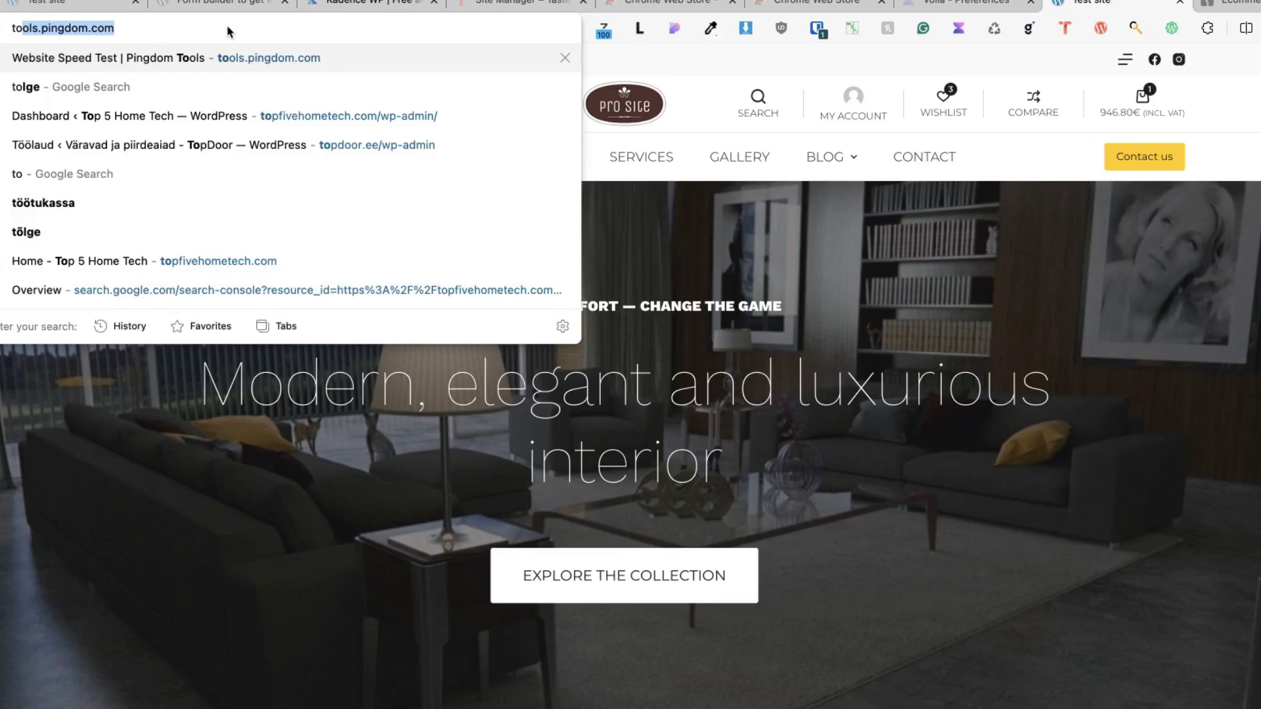
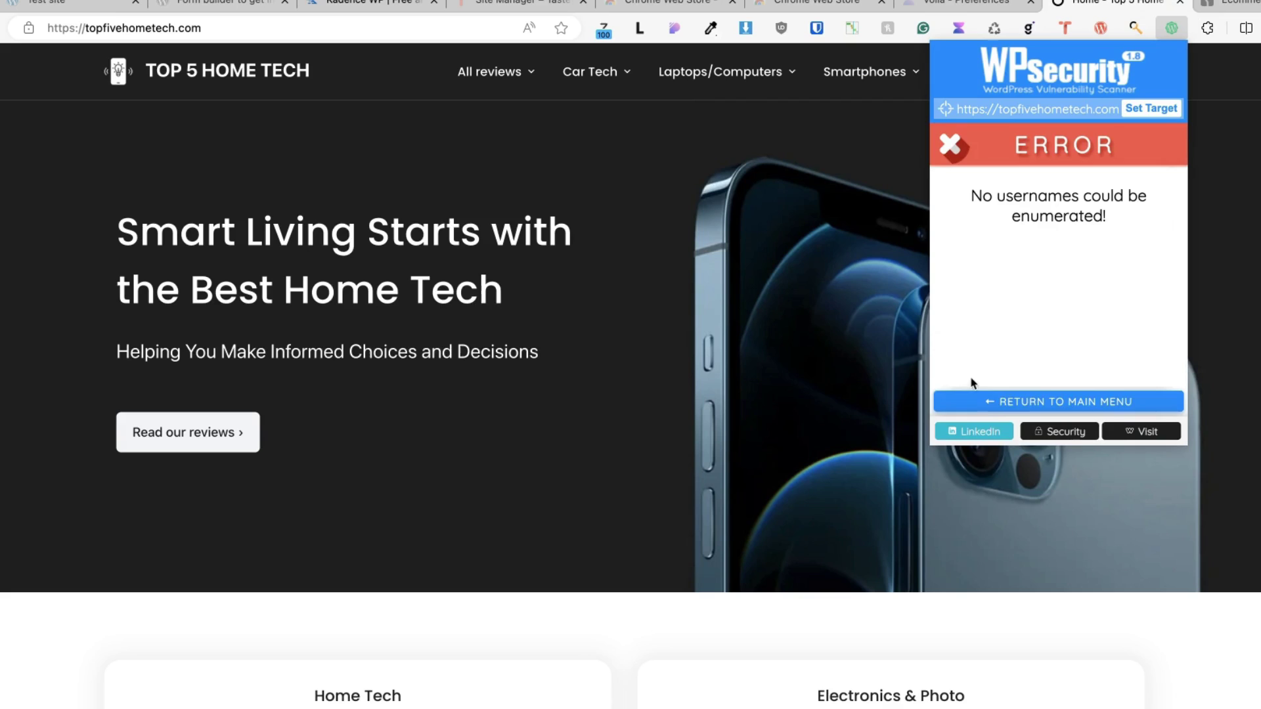
Run the Version & Vulnerabilities check, then view Themes & Plugins: blocksy theme and five plugins
{"action": "left_click", "coordinate": [1002, 398]}
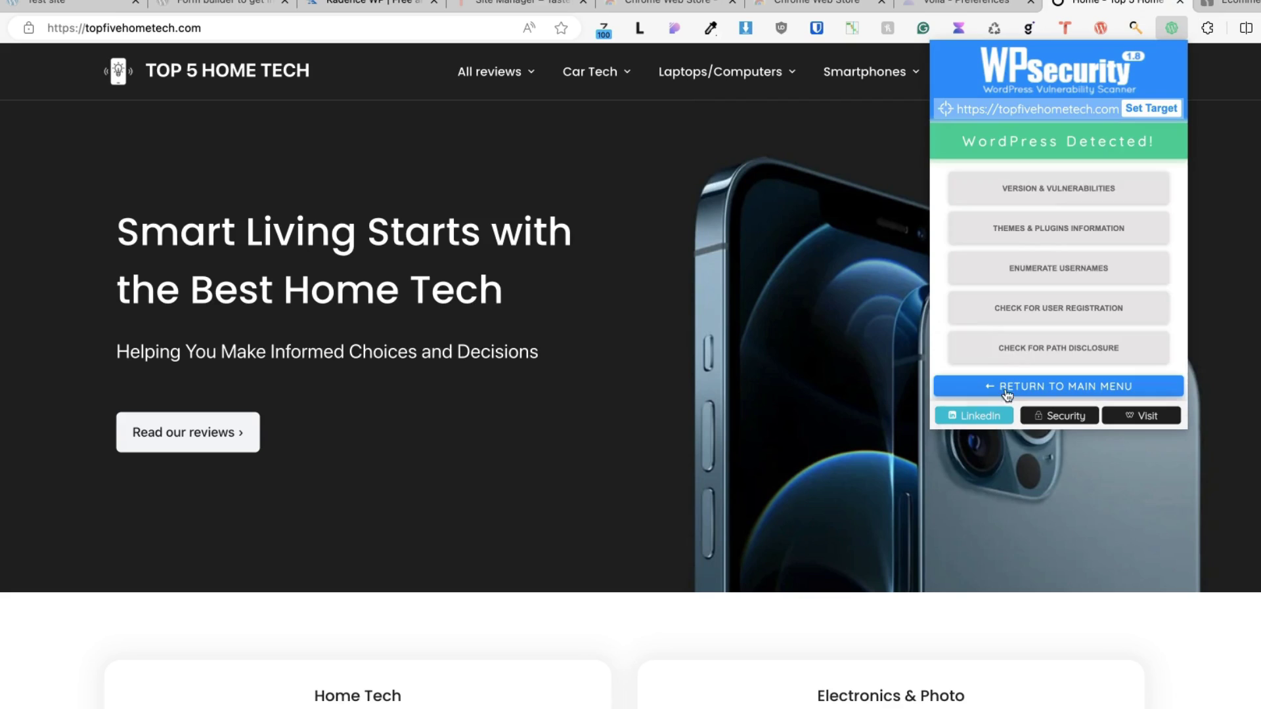
{"action": "left_click", "coordinate": [1036, 198]}
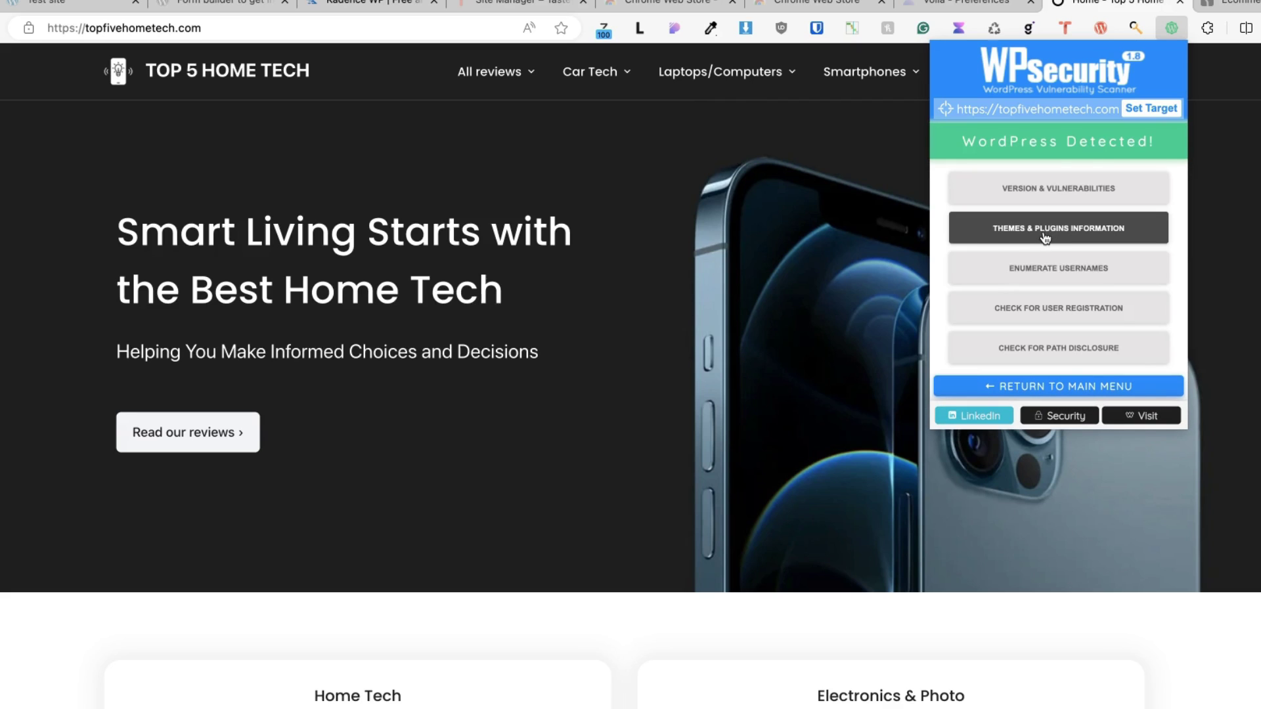
{"action": "left_click", "coordinate": [1043, 233]}
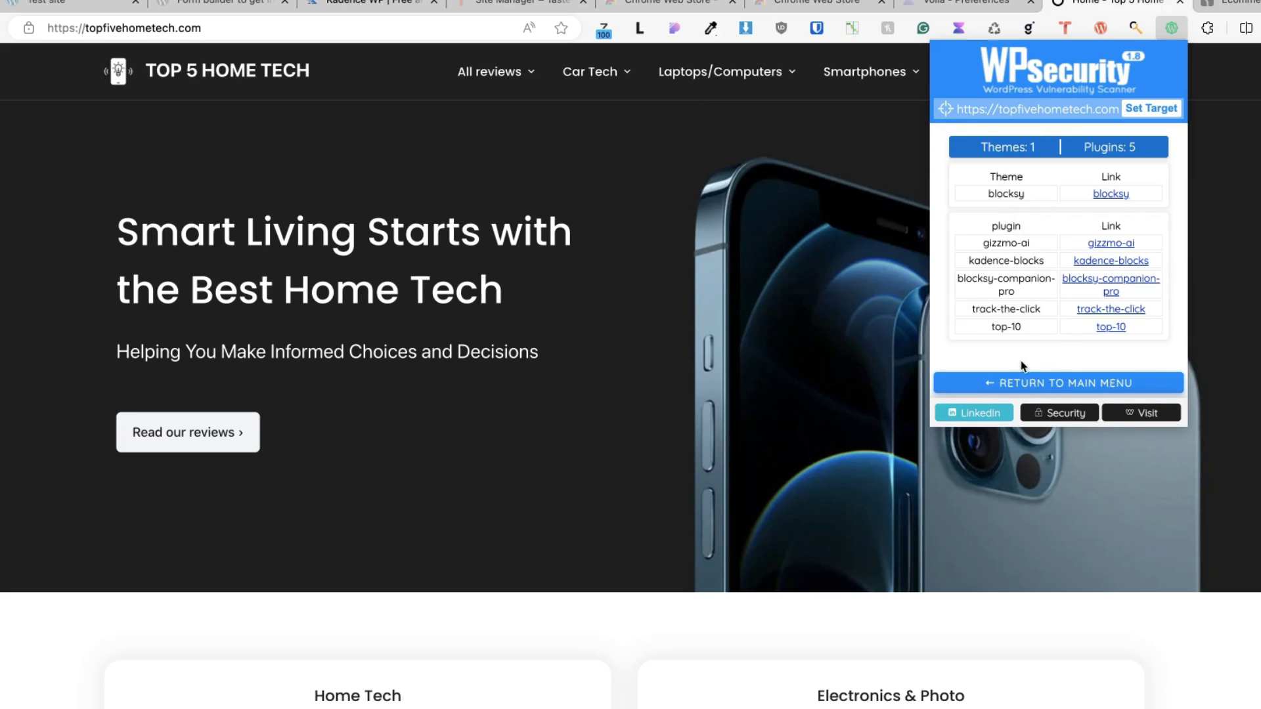
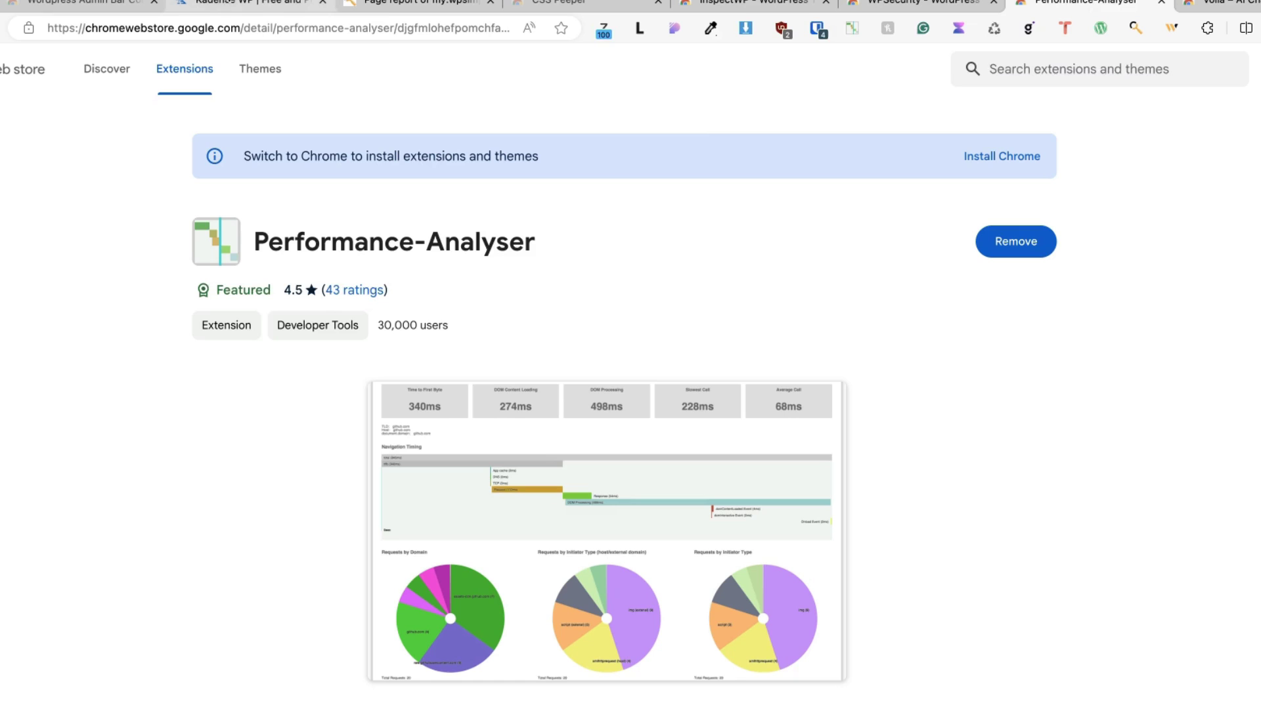
Run Performance-Analyser on kadencewp.com and review its 92-request, 5-domain, 782ms charts
{"action": "left_click", "coordinate": [224, 4]}
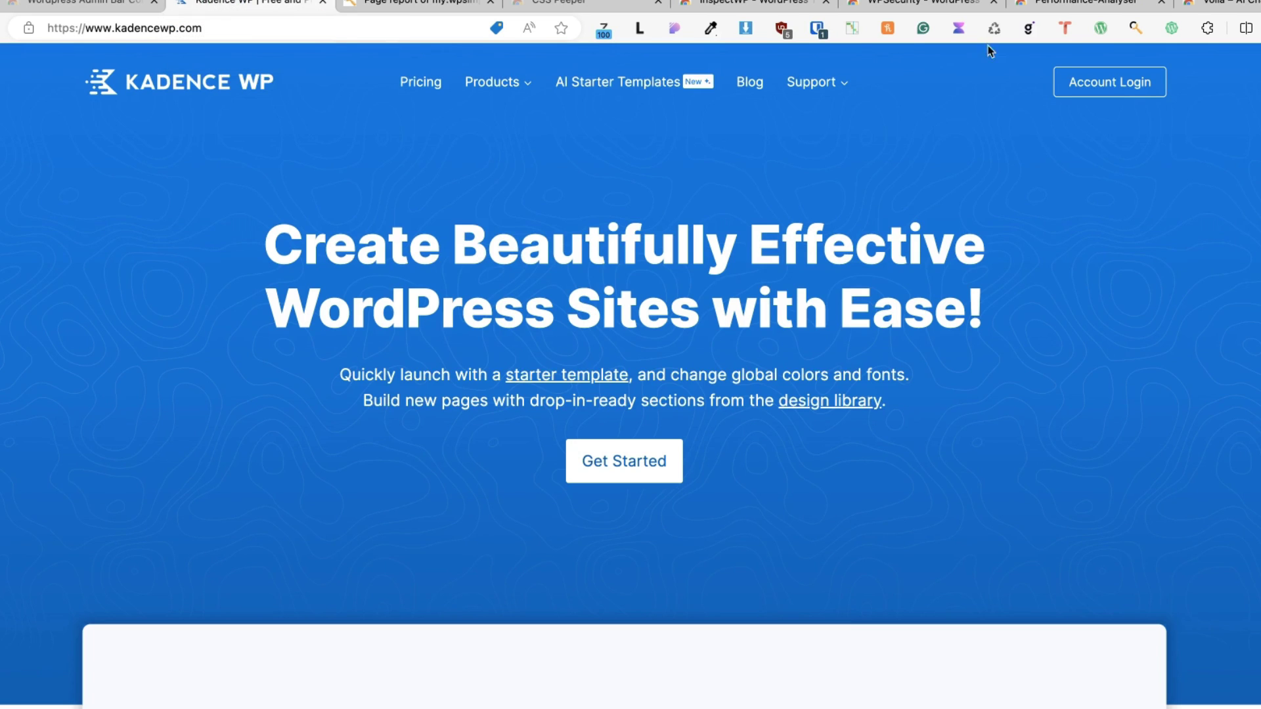
{"action": "left_click", "coordinate": [850, 28]}
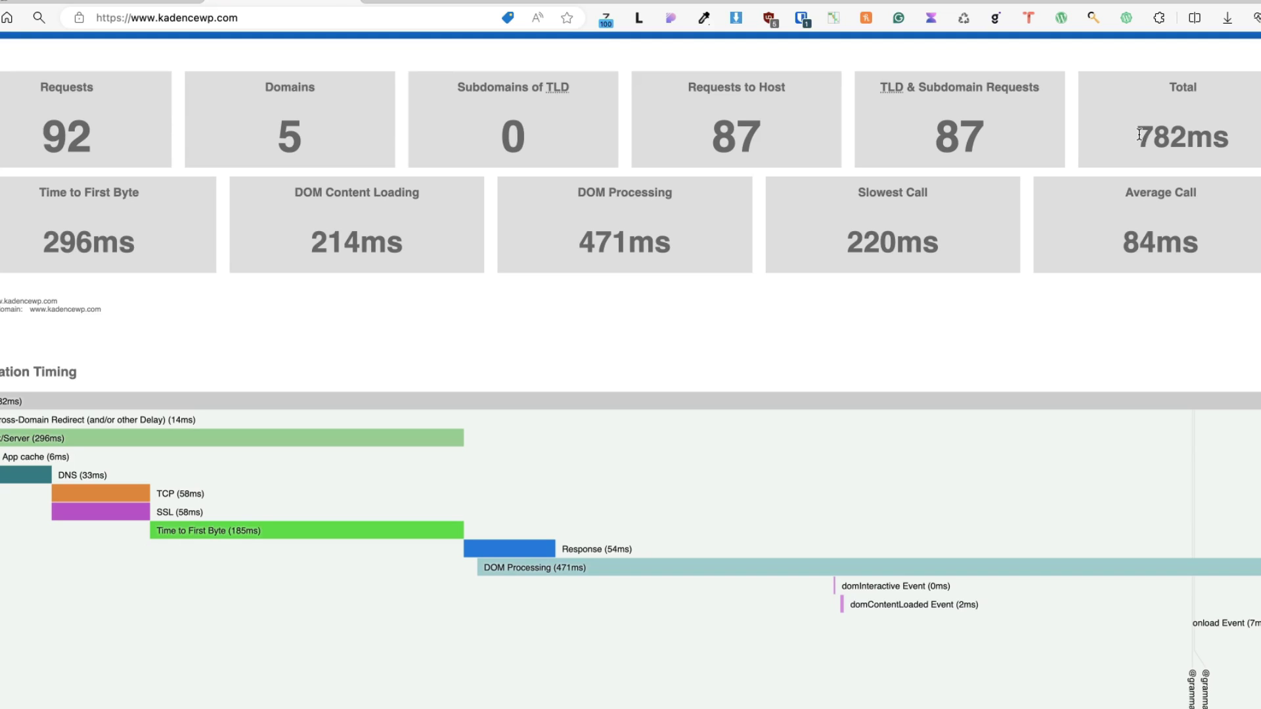
{"action": "scroll", "coordinate": [250, 224], "scroll_direction": "down", "scroll_amount": 5}
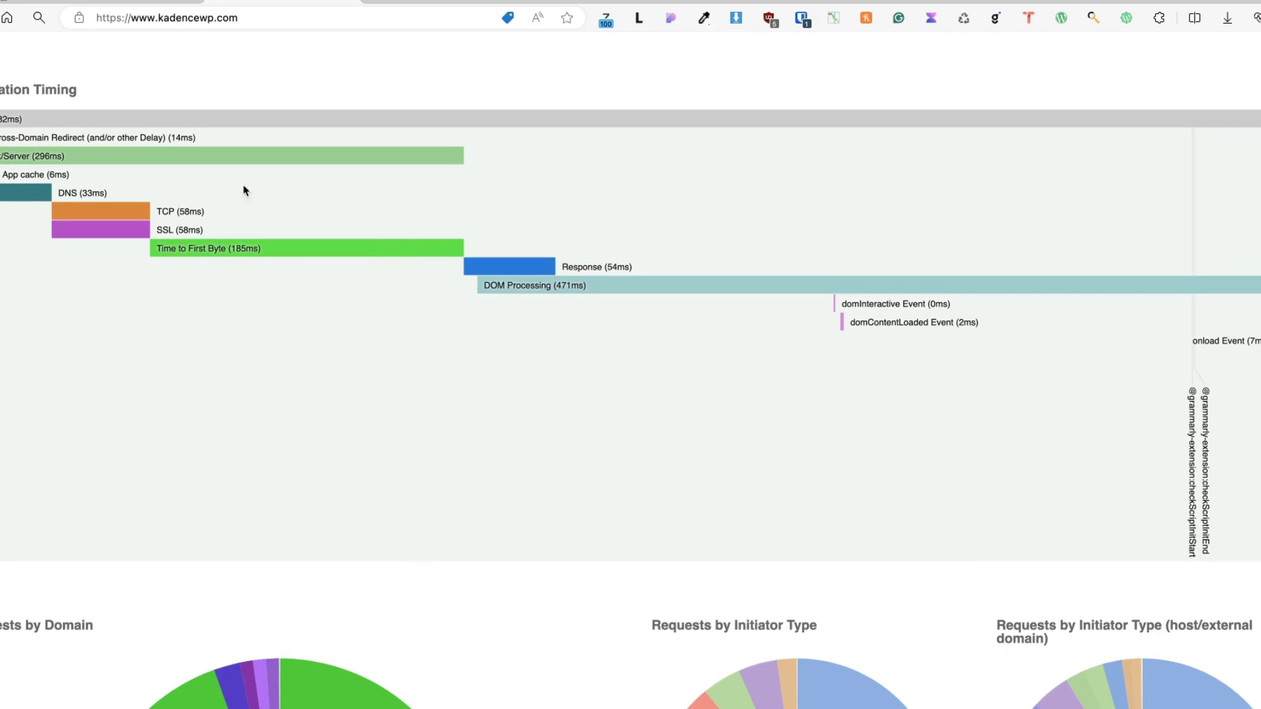
{"action": "scroll", "coordinate": [440, 307], "scroll_direction": "down", "scroll_amount": 10}
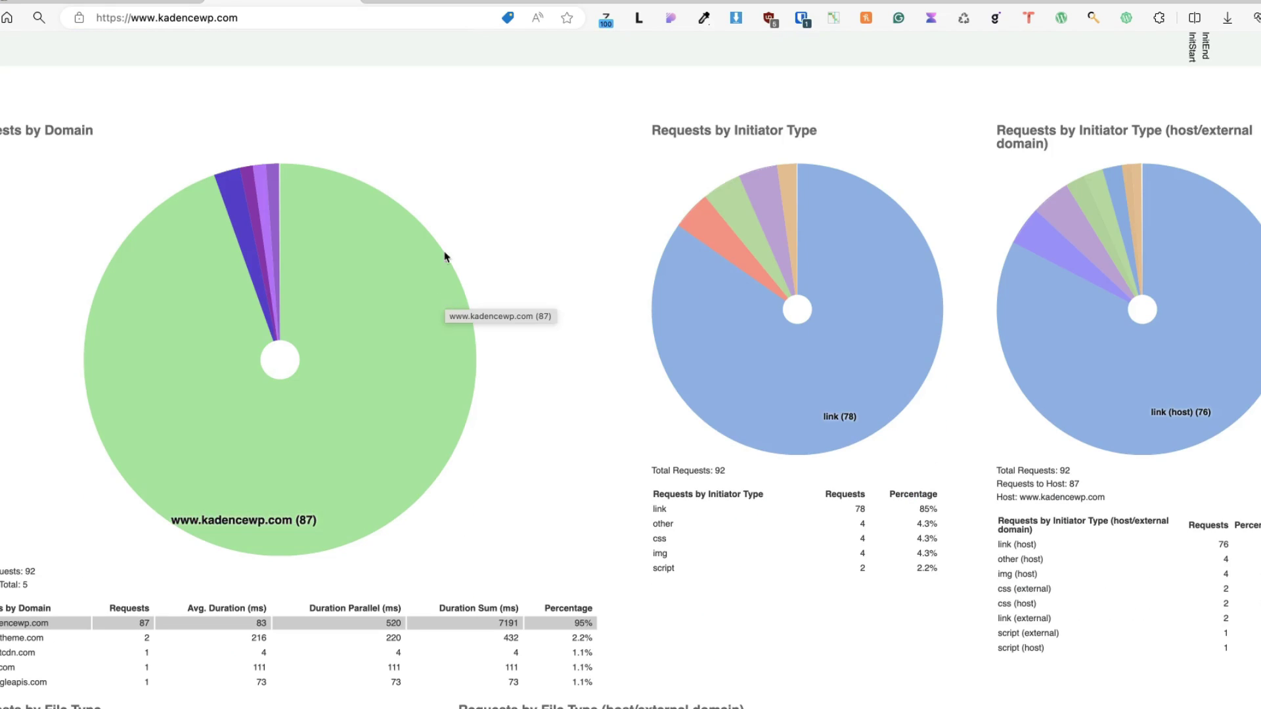
{"action": "scroll", "coordinate": [470, 220], "scroll_direction": "up", "scroll_amount": 15}
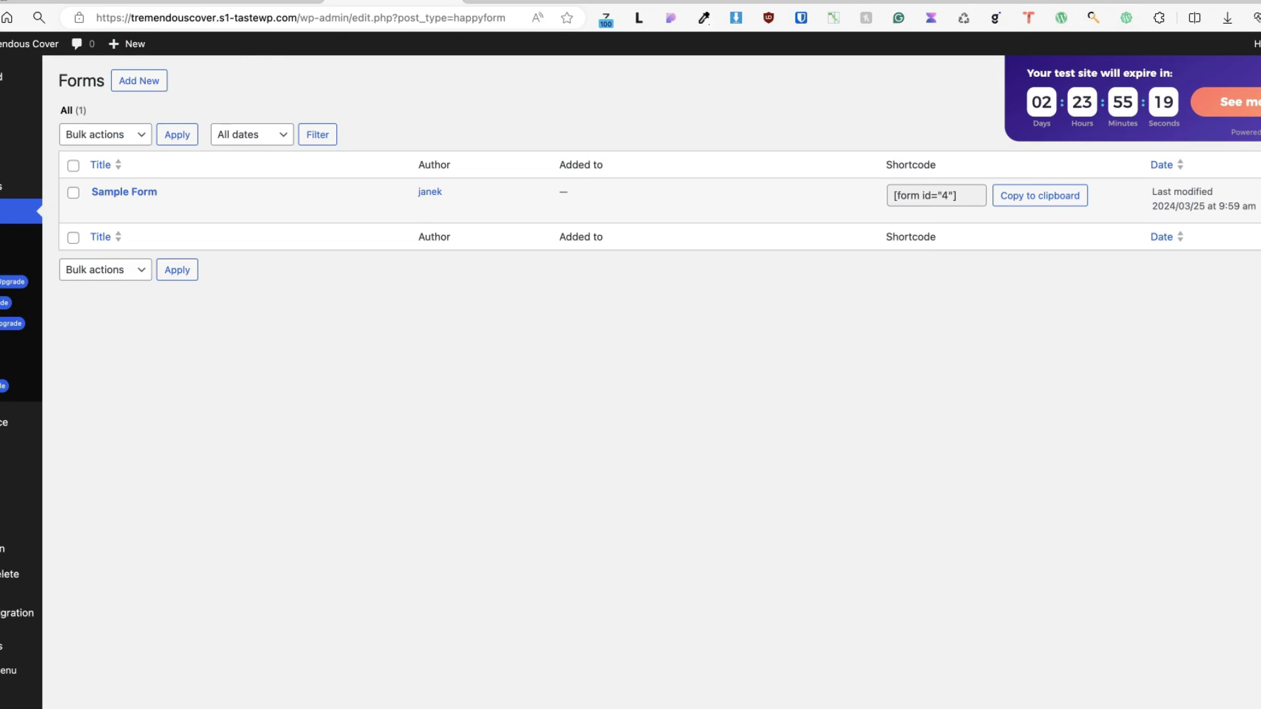
Run Performance-Analyser on the WordPress Forms page and review its 89-request, 722ms report
{"action": "left_click", "coordinate": [834, 18]}
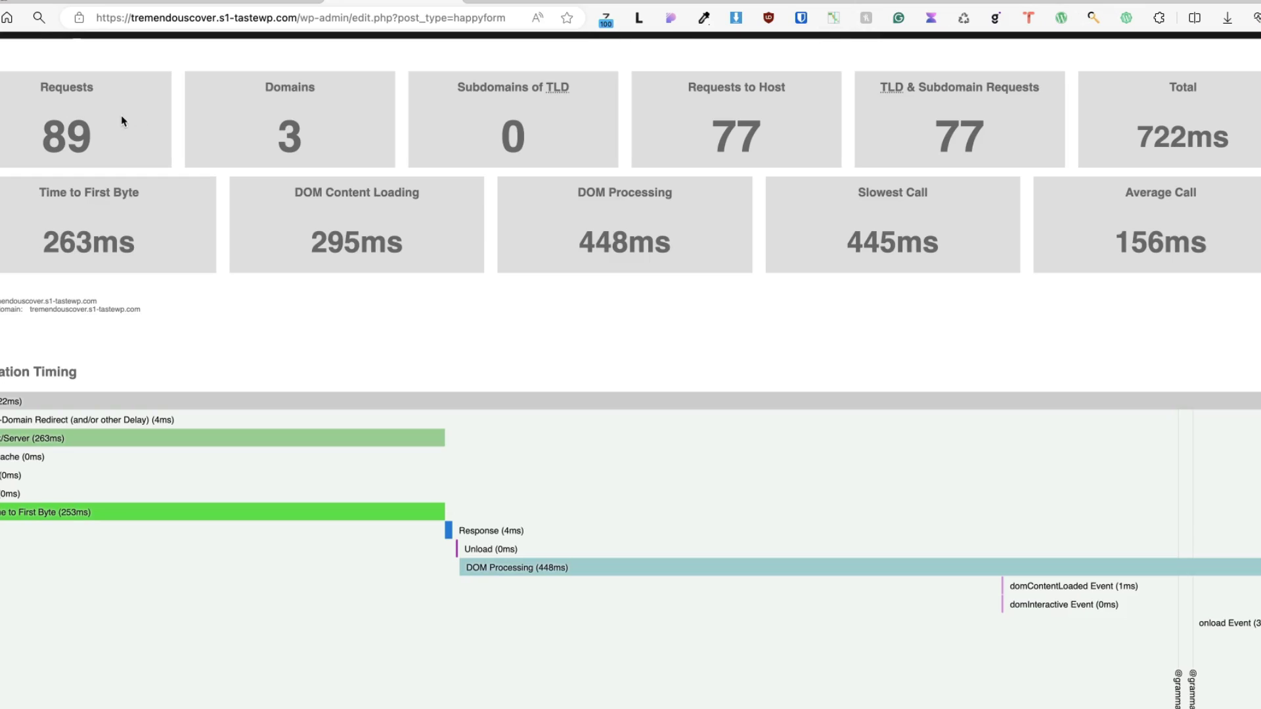
{"action": "scroll", "coordinate": [608, 332], "scroll_direction": "down", "scroll_amount": 20}
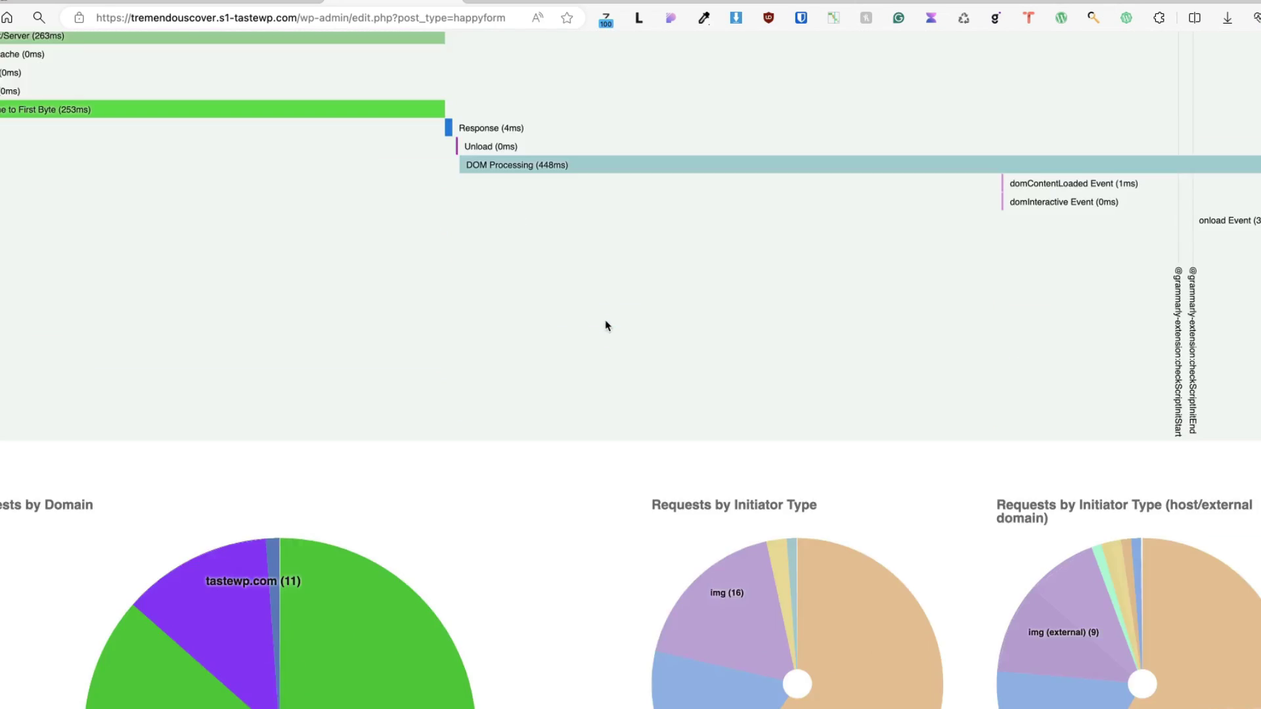
{"action": "scroll", "coordinate": [869, 332], "scroll_direction": "up", "scroll_amount": 7}
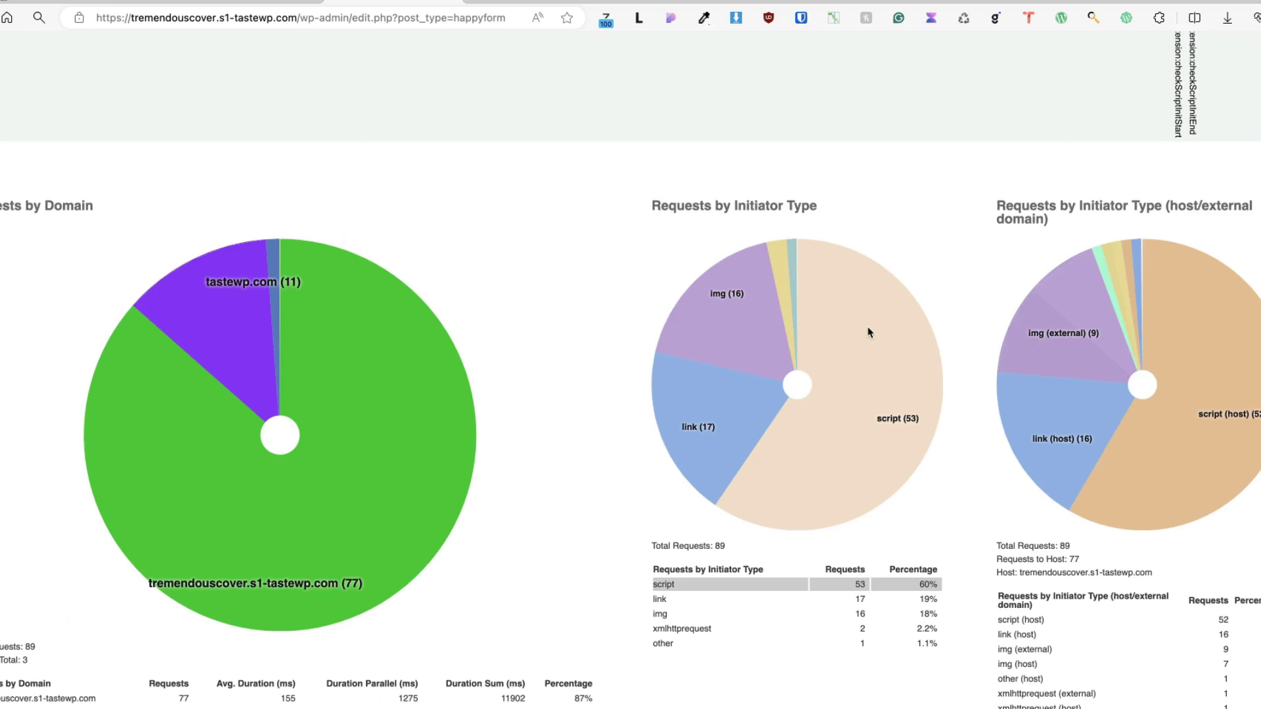
{"action": "mouse_move", "coordinate": [869, 332]}
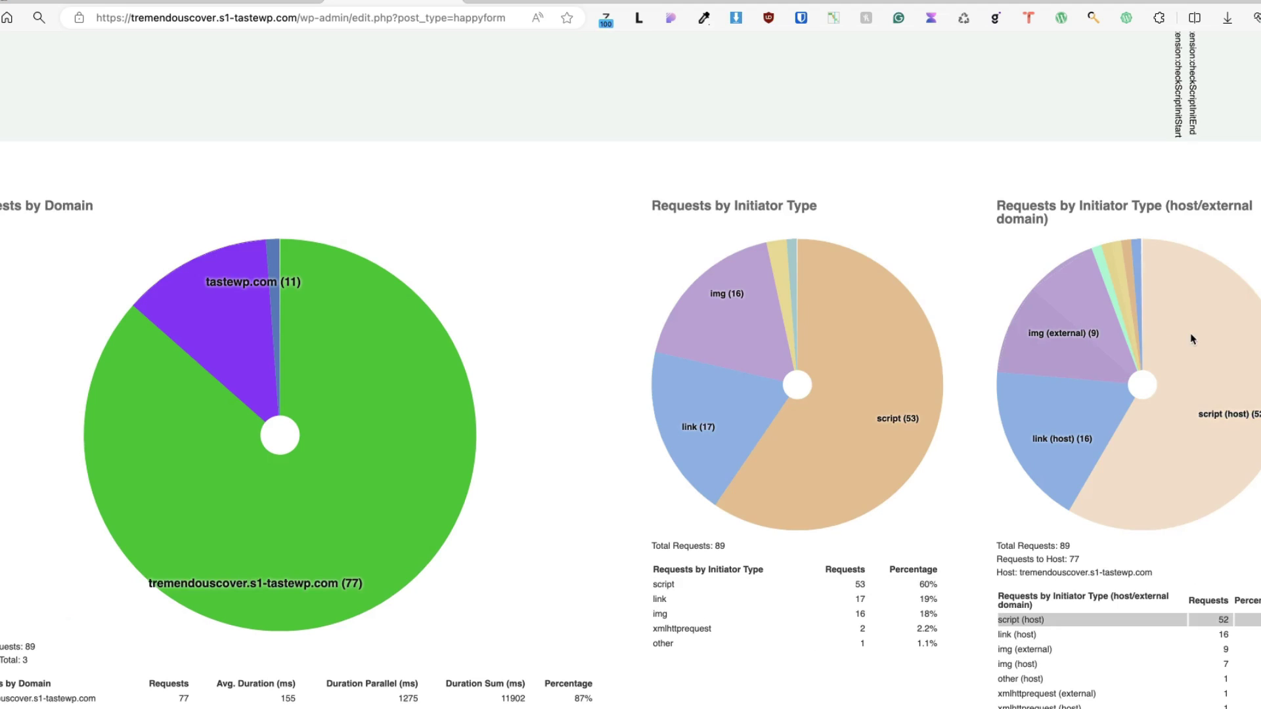
{"action": "scroll", "coordinate": [1189, 341], "scroll_direction": "down", "scroll_amount": 6}
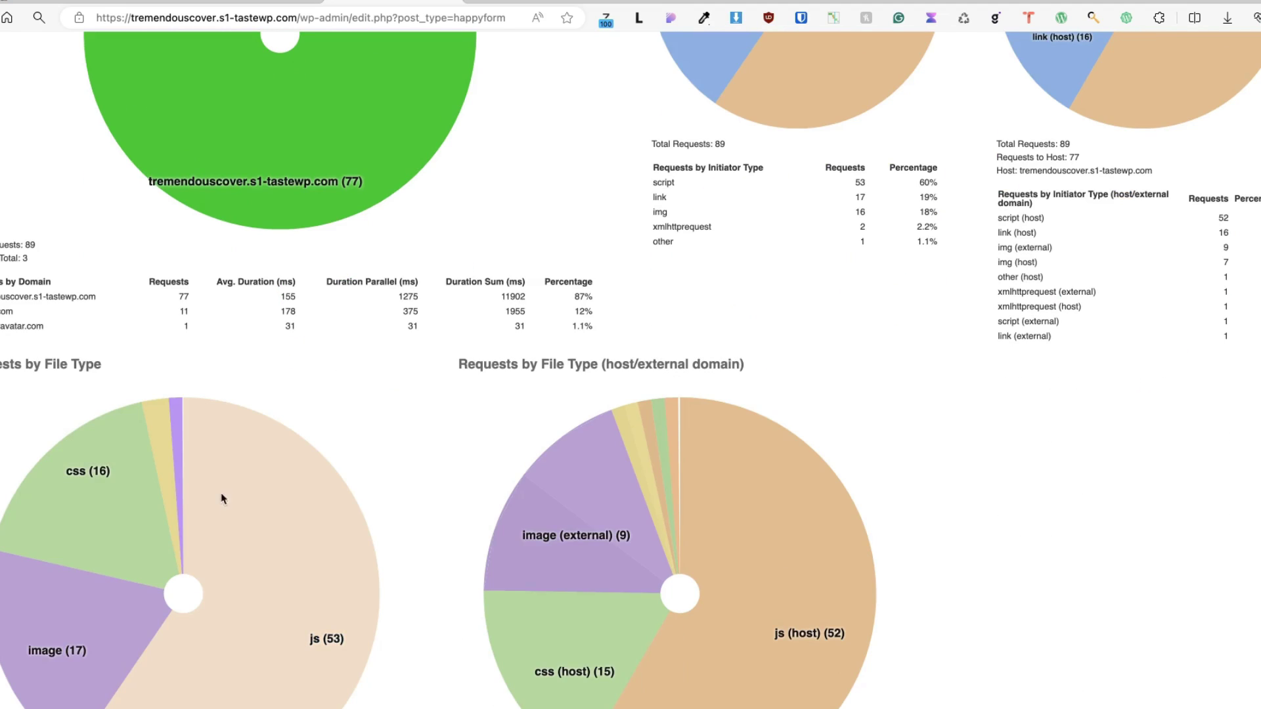
{"action": "scroll", "coordinate": [676, 394], "scroll_direction": "down", "scroll_amount": 6}
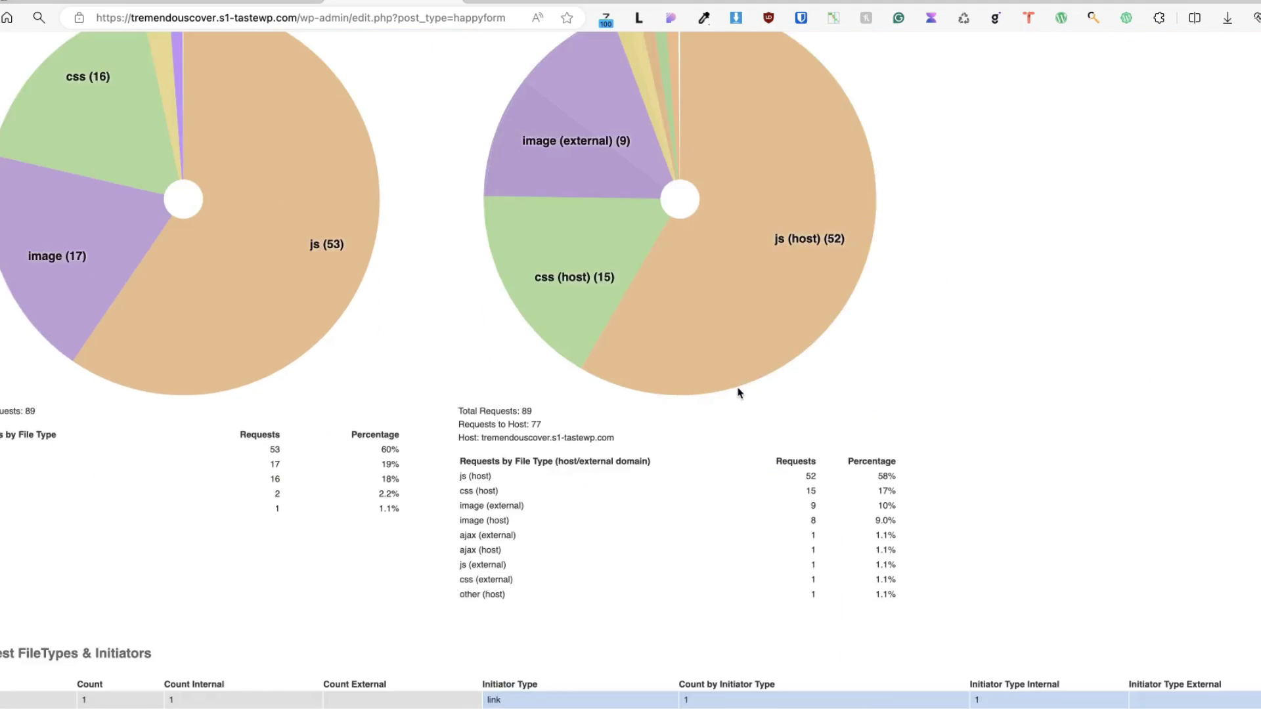
{"action": "scroll", "coordinate": [736, 388], "scroll_direction": "up", "scroll_amount": 15}
{"action": "scroll", "coordinate": [733, 382], "scroll_direction": "up", "scroll_amount": 5}
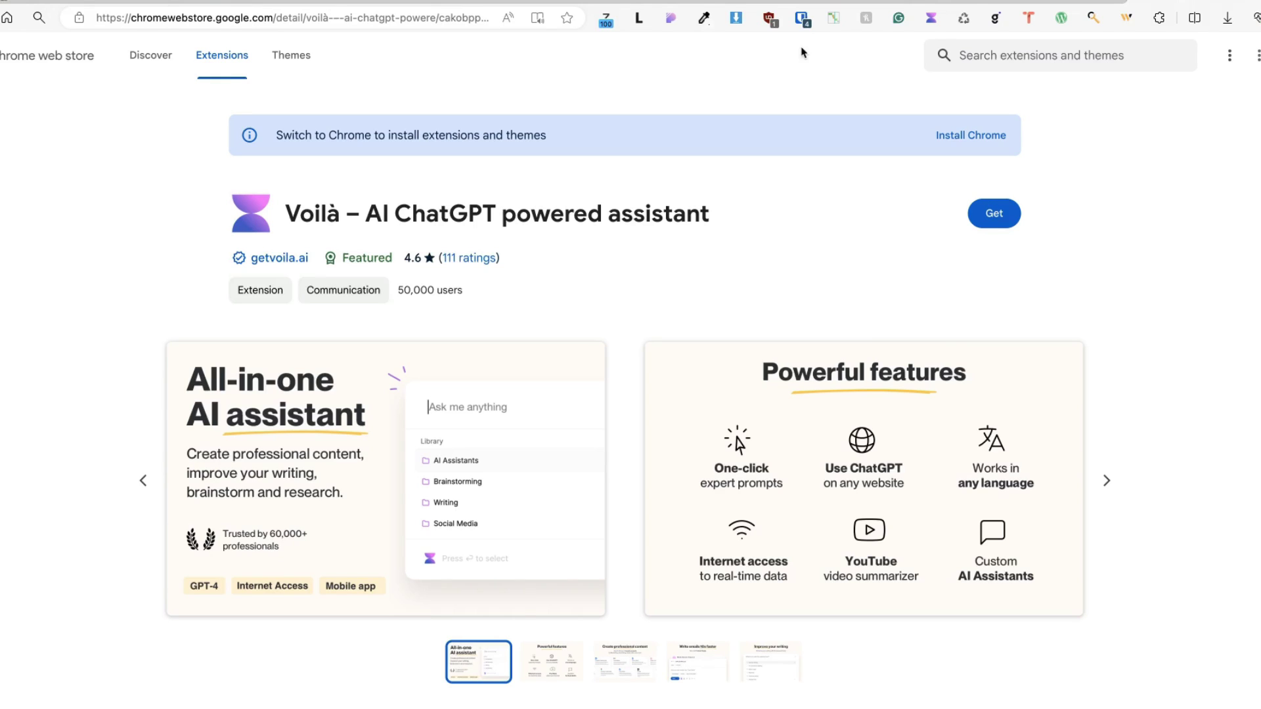
Move the Chrome Web Store tab aside and go to tastewp.com
{"action": "left_click", "coordinate": [904, 2]}
{"action": "left_click_drag", "start_coordinate": [905, 3], "coordinate": [262, 147]}
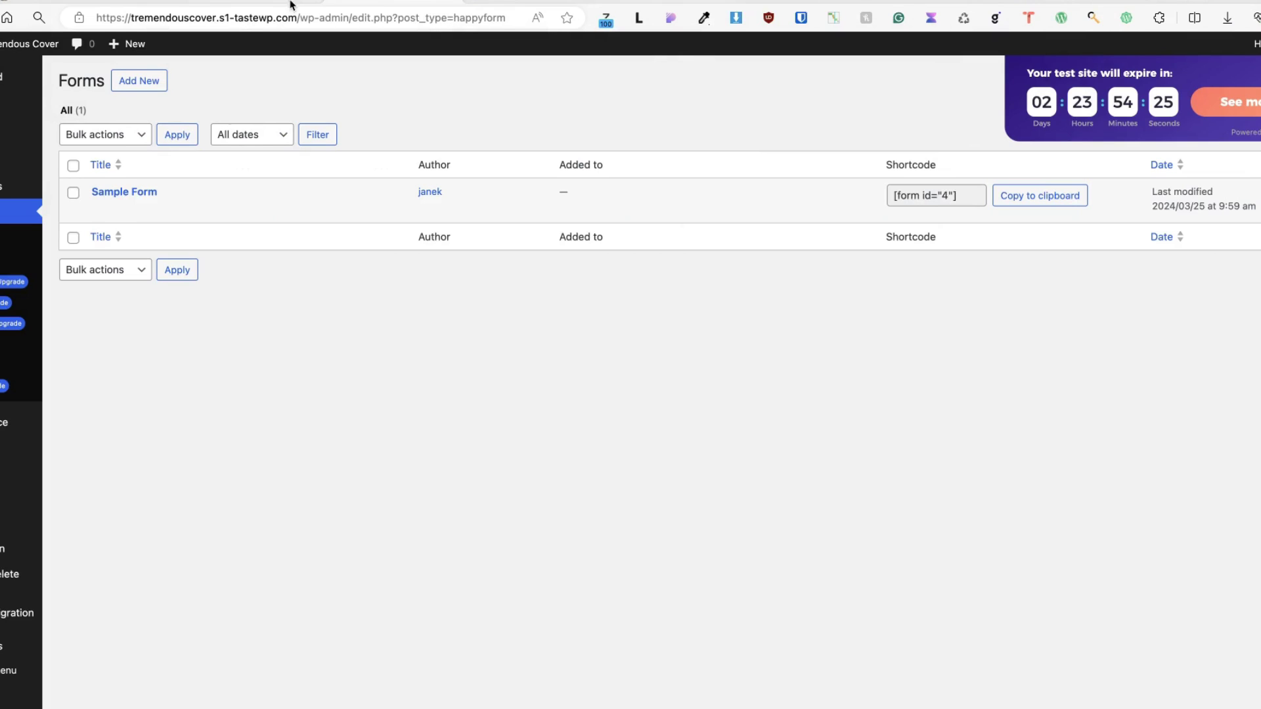
{"action": "left_click", "coordinate": [260, 13]}
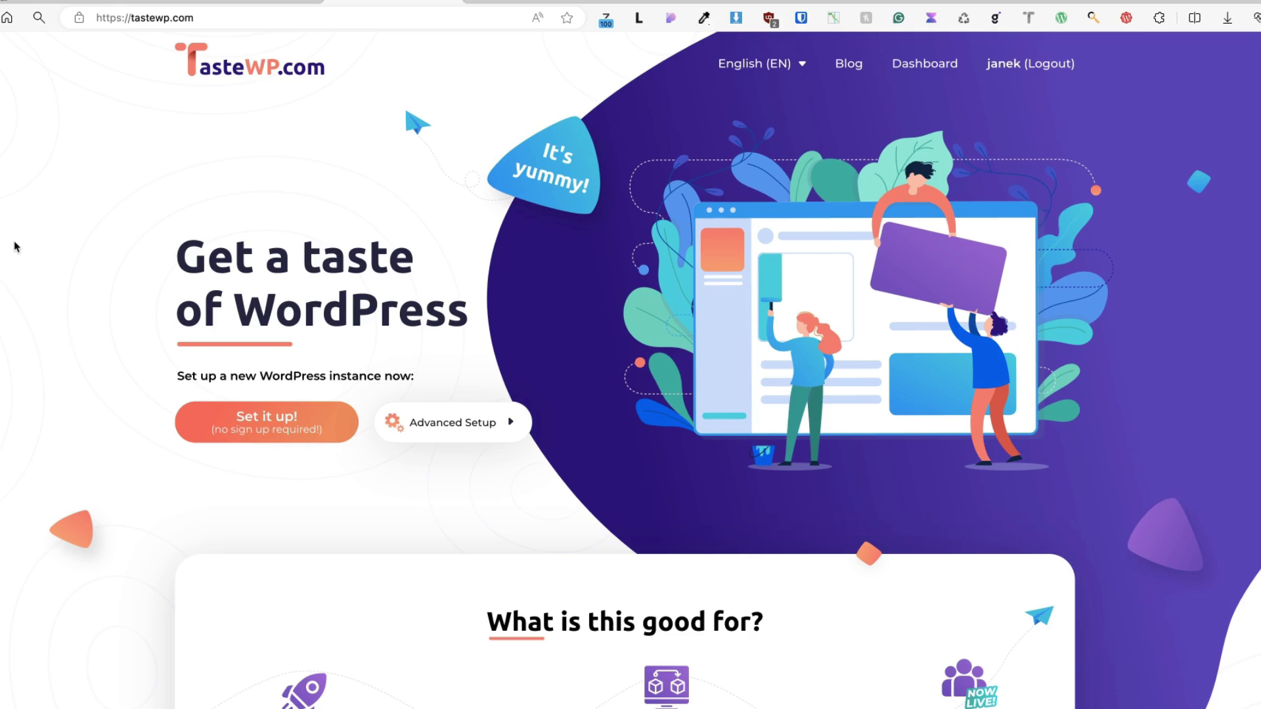
Have Voilà summarize the tastewp.com page using the 'Summarize the content' prompt
{"action": "key", "text": "super+j"}
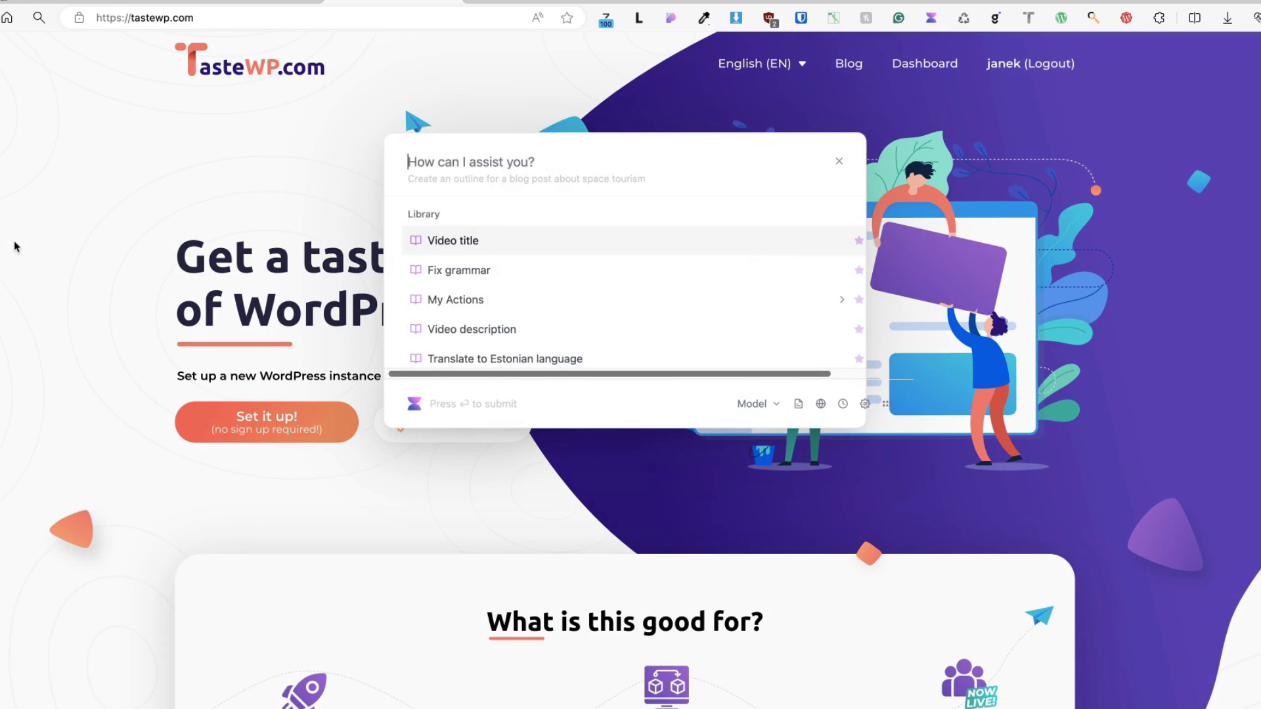
{"action": "type", "text": "summ"}
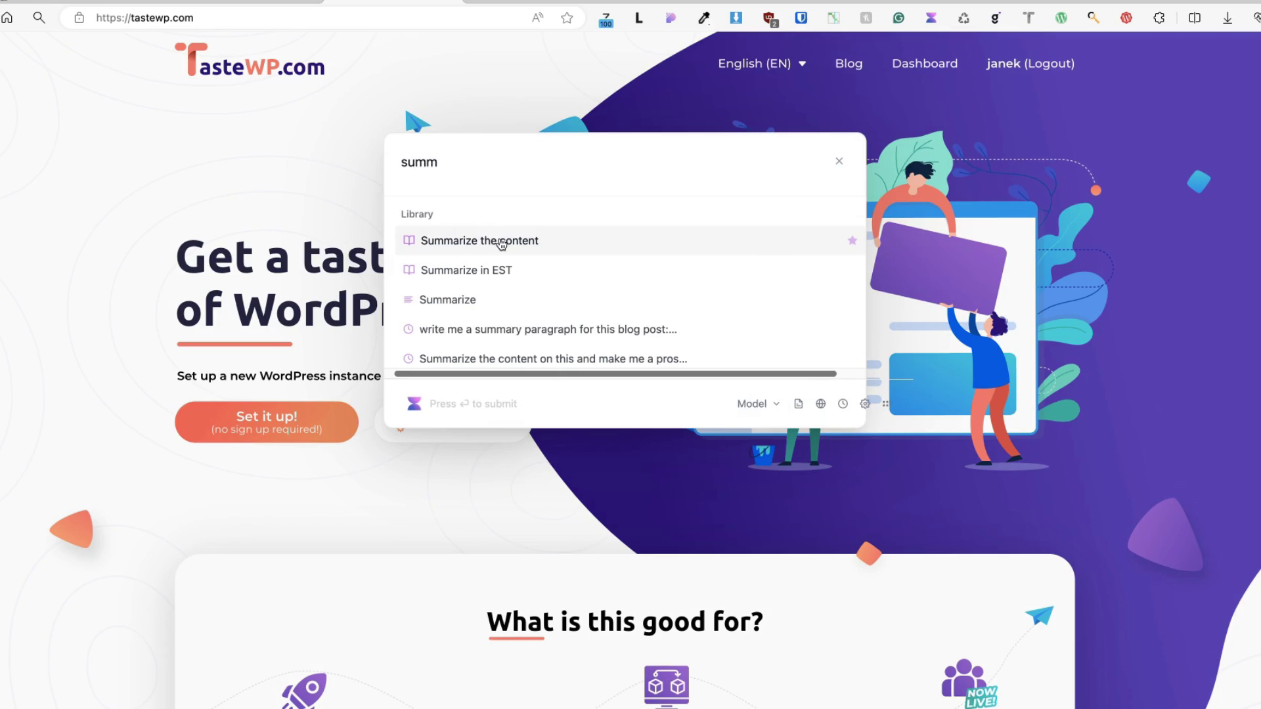
{"action": "left_click", "coordinate": [502, 245]}
{"action": "key", "text": "Return"}
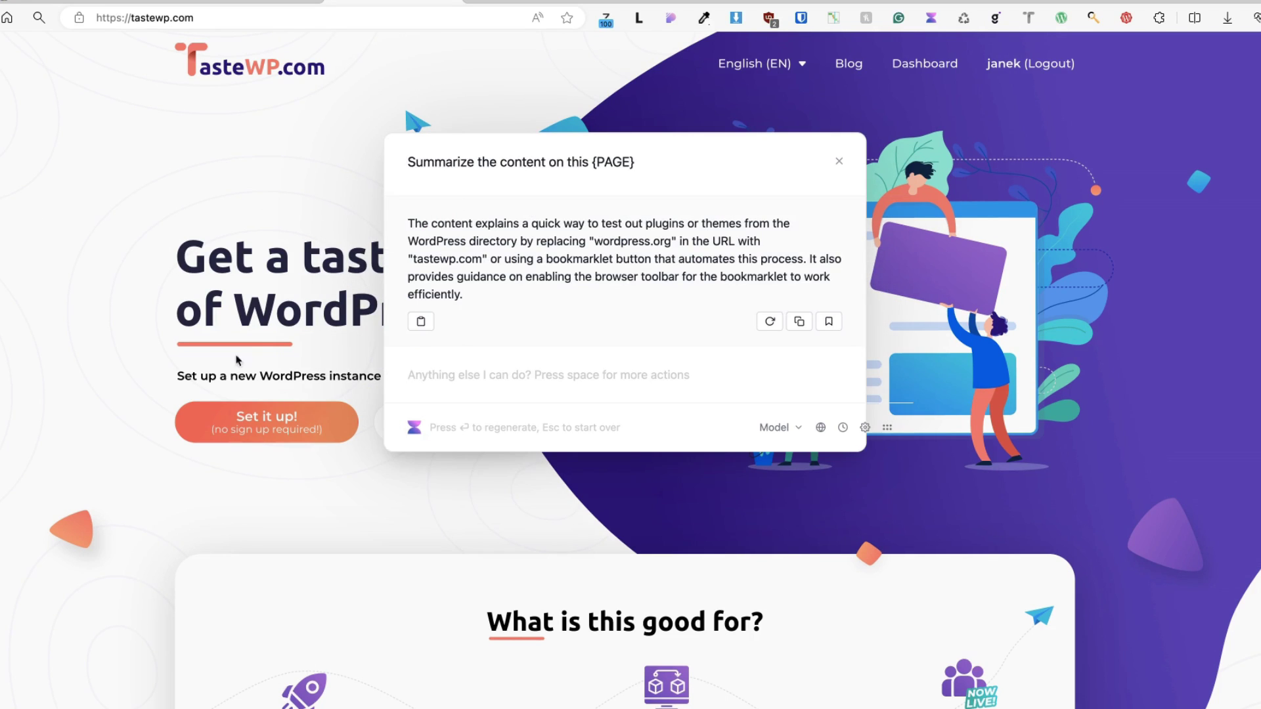
{"action": "scroll", "coordinate": [630, 453], "scroll_direction": "down", "scroll_amount": 10}
{"action": "scroll", "coordinate": [630, 460], "scroll_direction": "up", "scroll_amount": 10}
Load kadencewp.com and have Voilà summarize its content
{"action": "left_click", "coordinate": [249, 13]}
{"action": "type", "text": "kadencewp.com"}
{"action": "key", "text": "Return"}
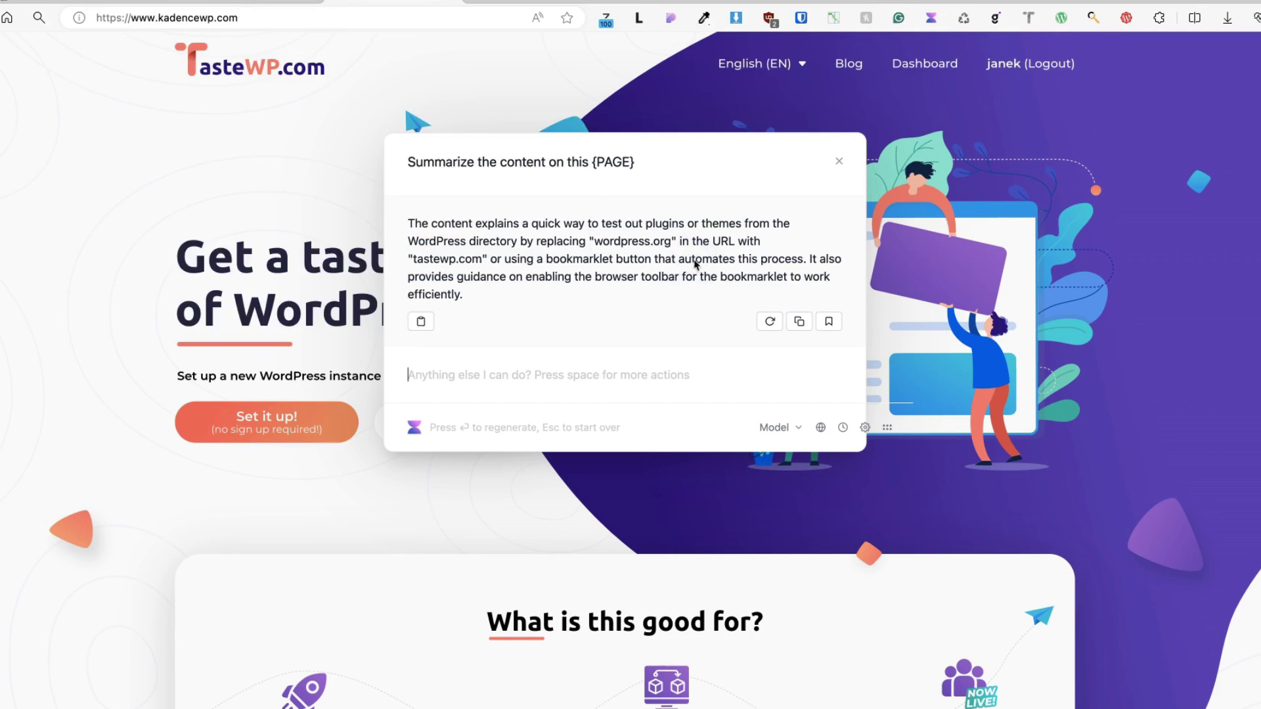
{"action": "key", "text": "super+k"}
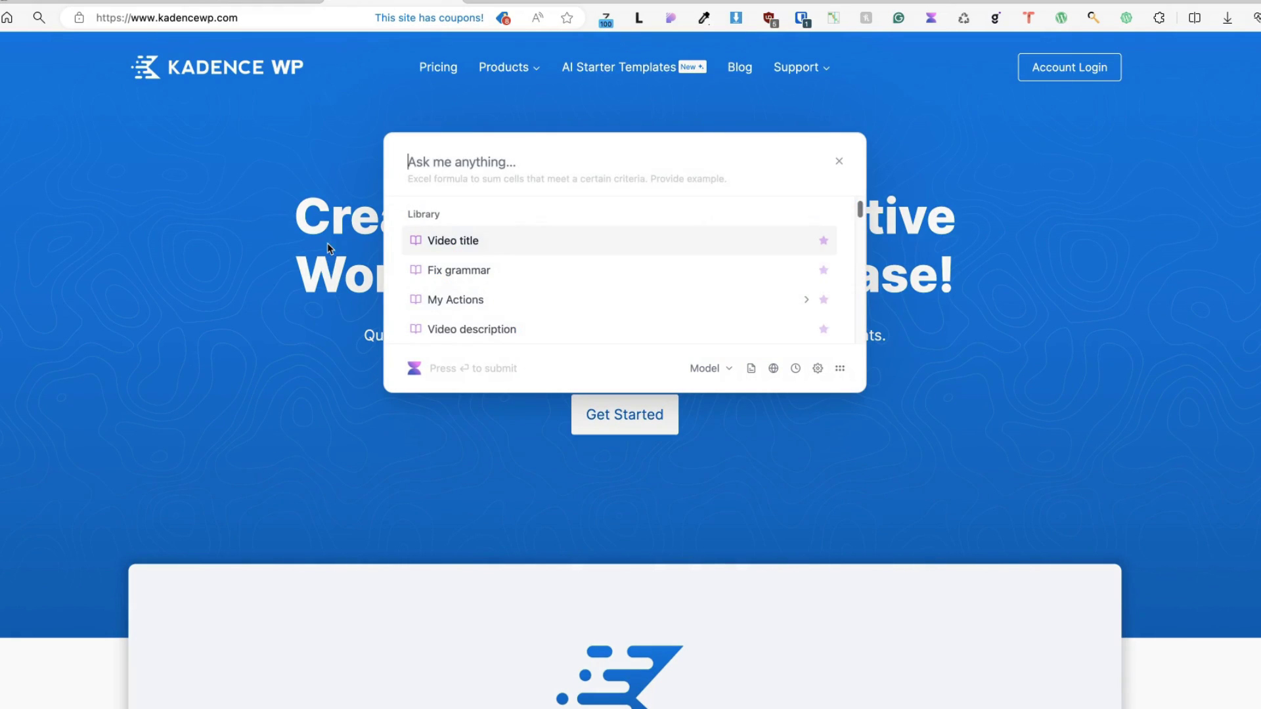
{"action": "type", "text": "sum"}
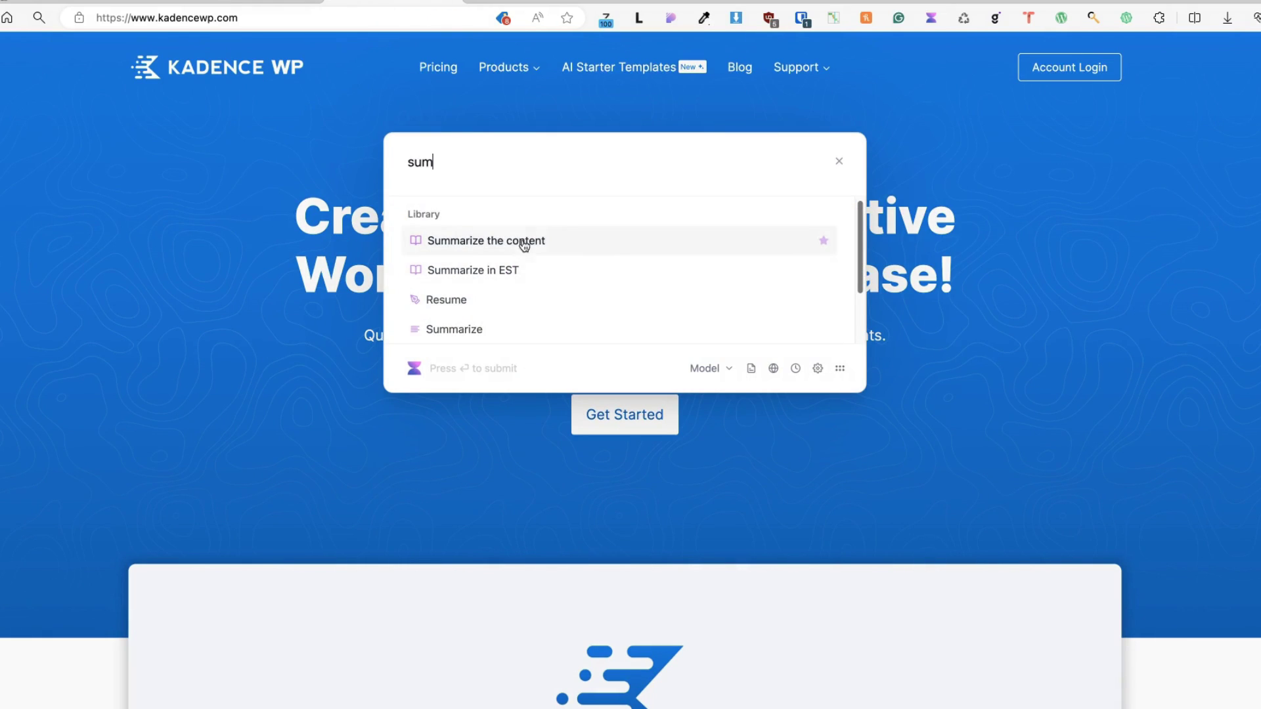
{"action": "left_click", "coordinate": [519, 241]}
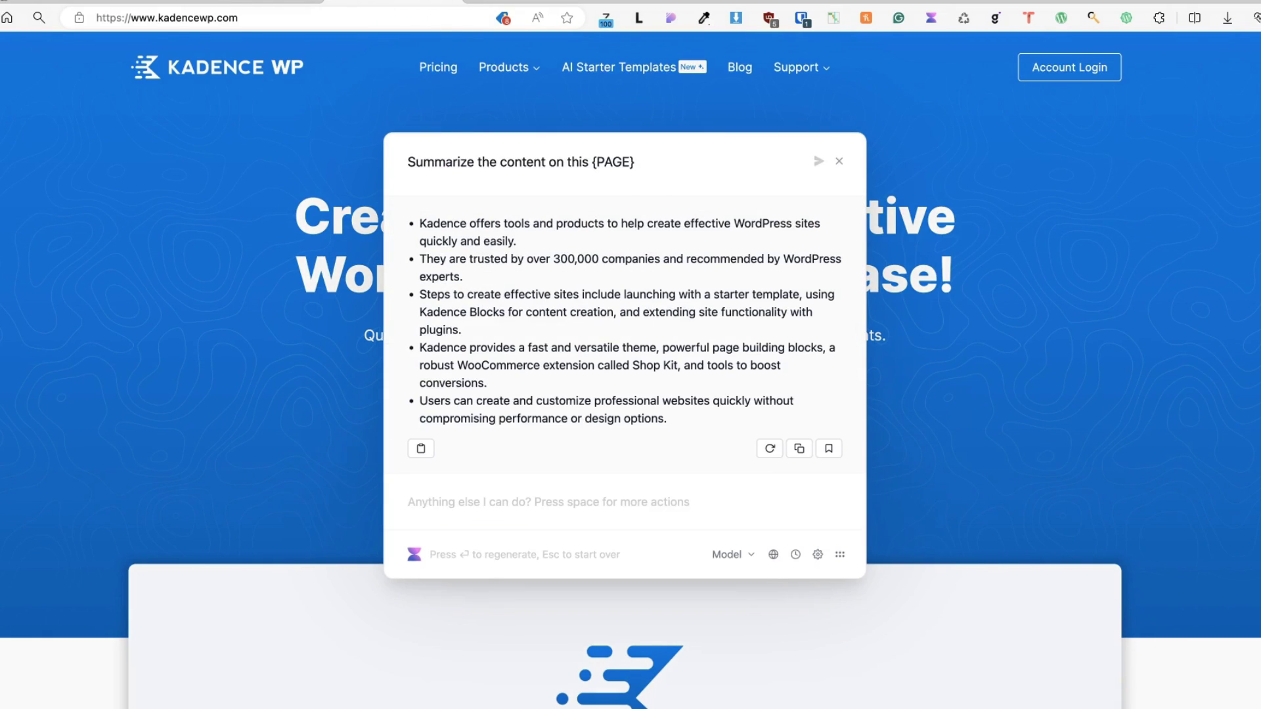
{"action": "left_click", "coordinate": [839, 161]}
Check Voilà's AI models, then request code that disables WordPress comments
{"action": "key", "text": "super+k"}
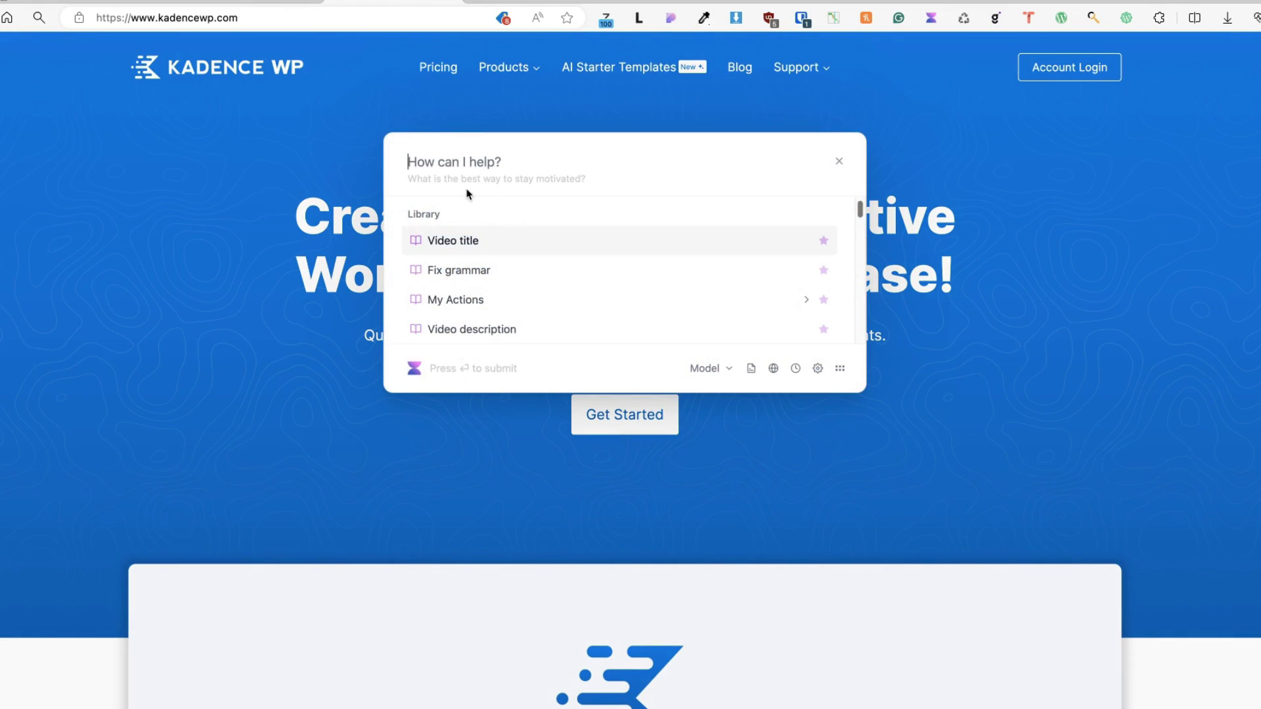
{"action": "left_click", "coordinate": [731, 372]}
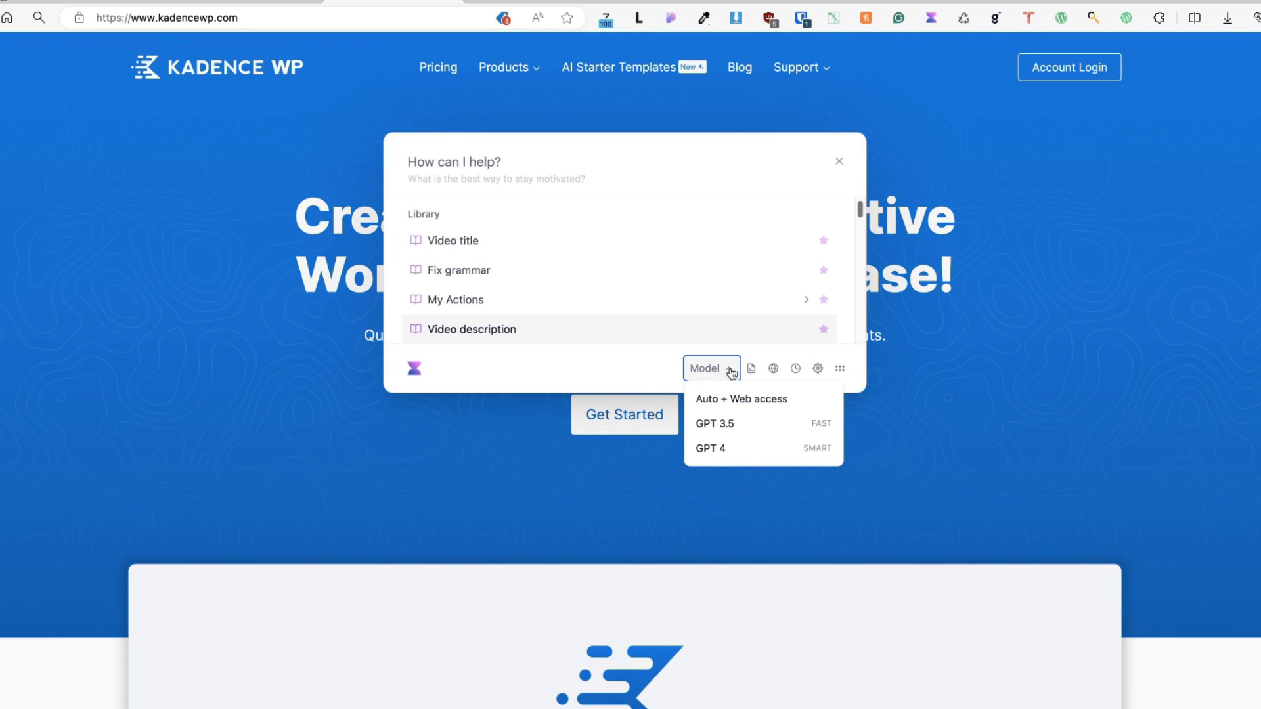
{"action": "left_click", "coordinate": [523, 159]}
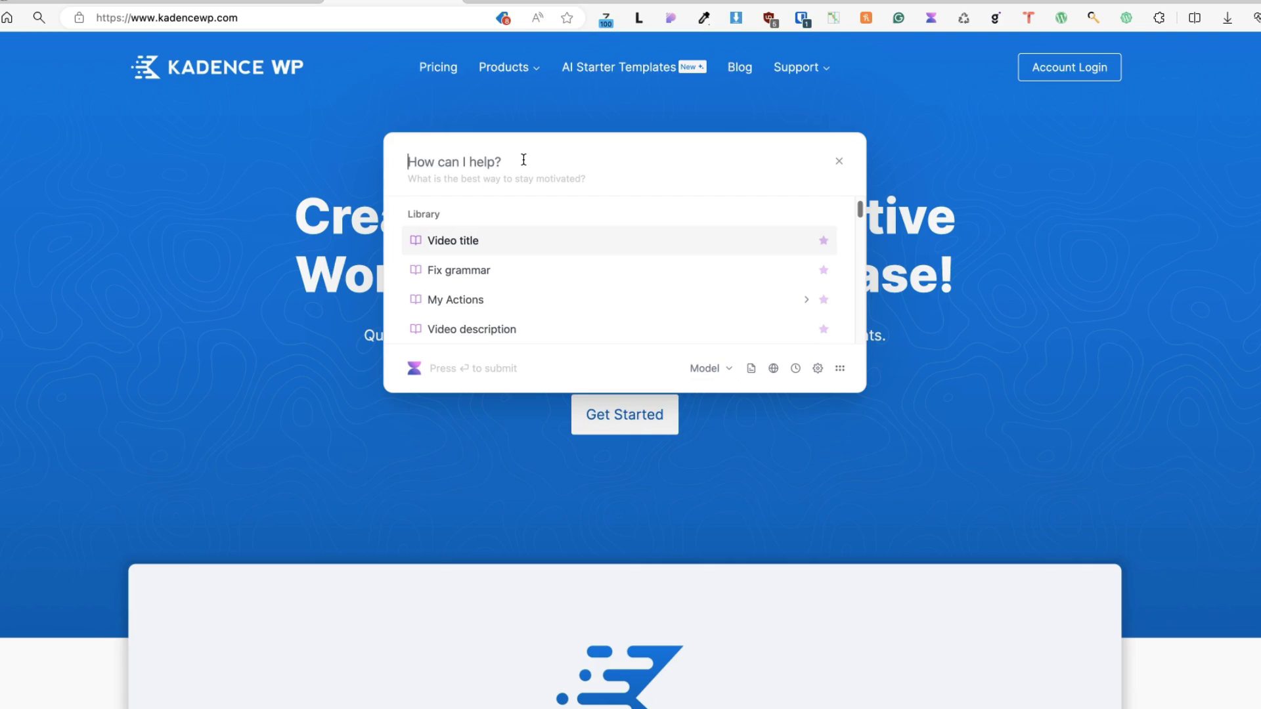
{"action": "type", "text": "write me a "}
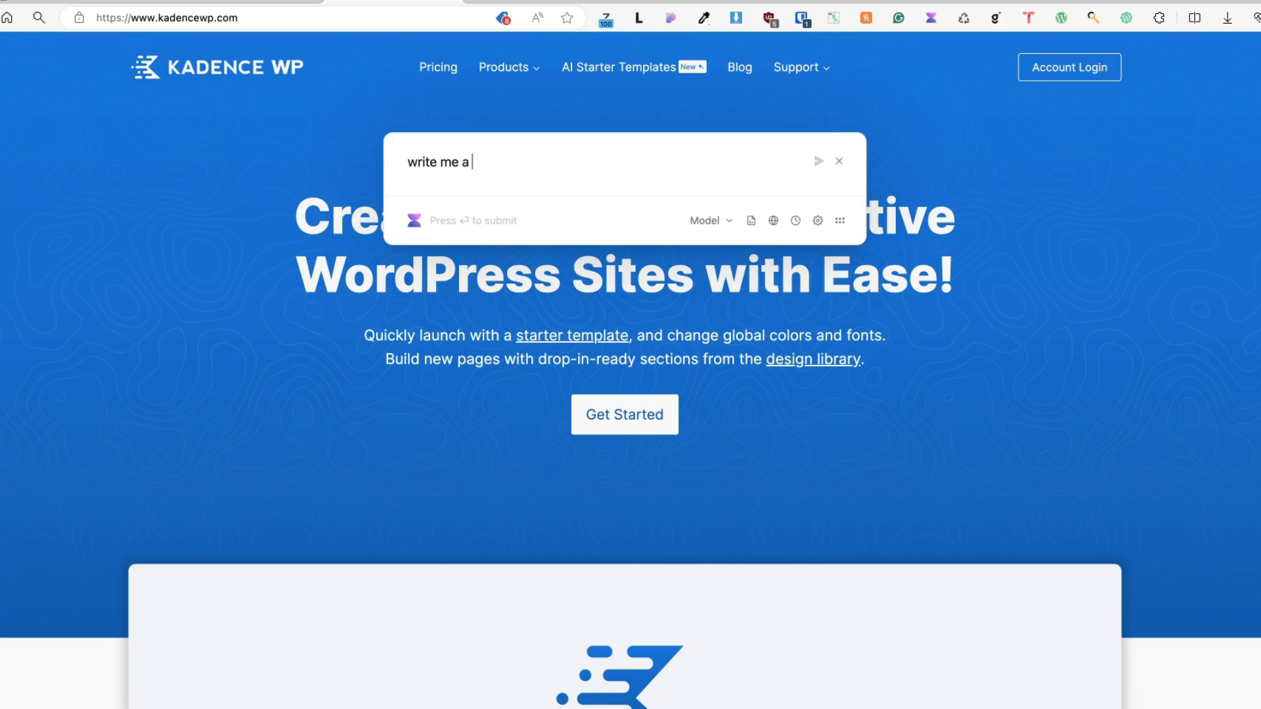
{"action": "type", "text": "code that disable wordpress comments"}
{"action": "key", "text": "Return"}
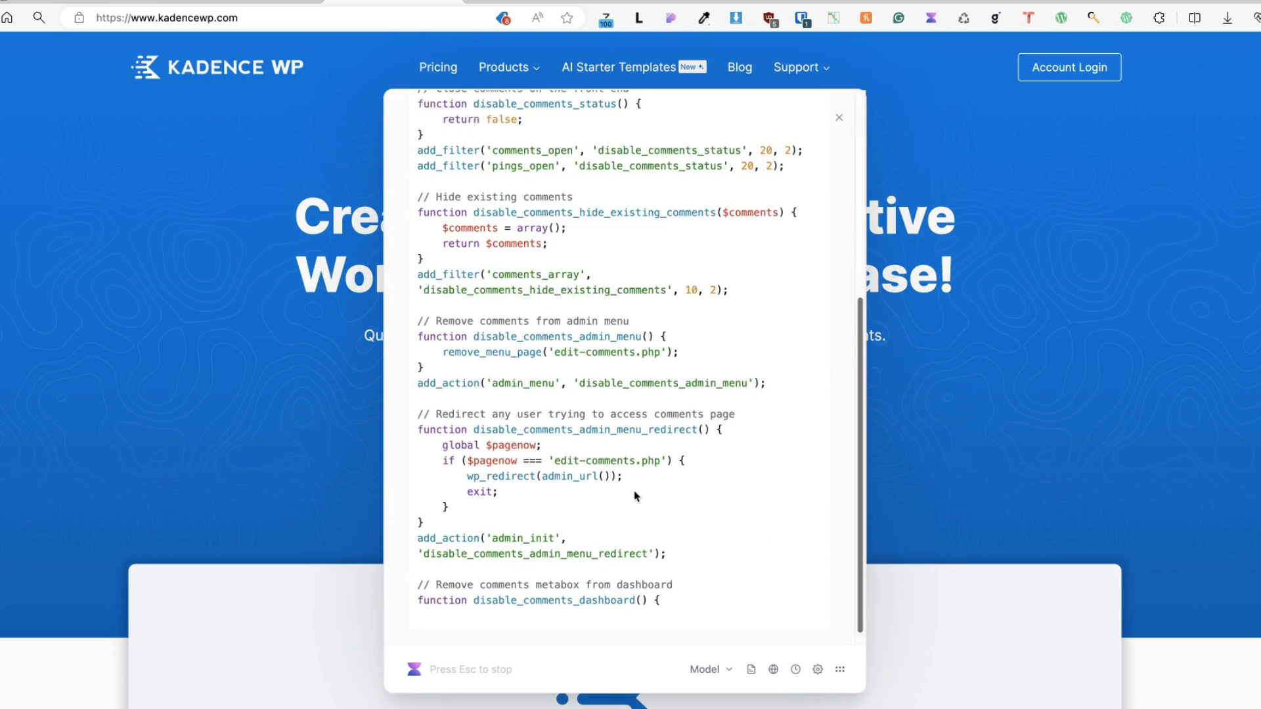
{"action": "left_click", "coordinate": [841, 118]}
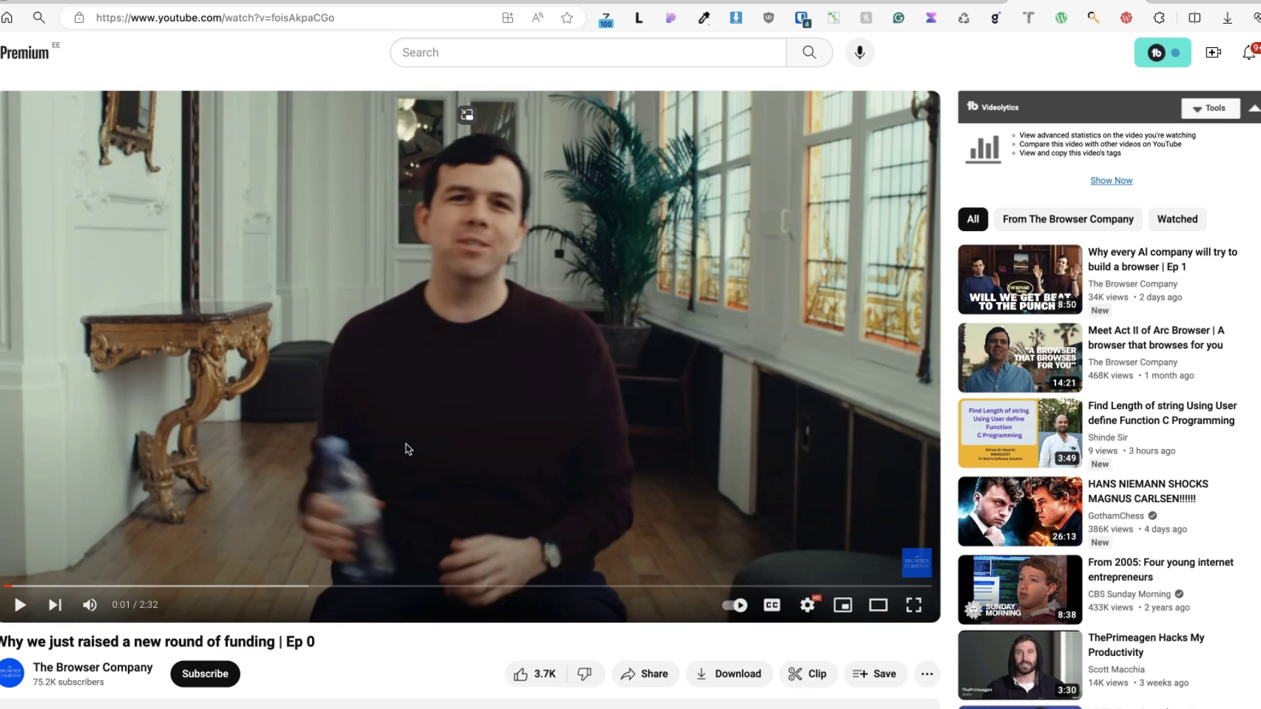
Have Voilà summarize the M3 MacBook Air YouTube video
{"action": "scroll", "coordinate": [432, 436], "scroll_direction": "down", "scroll_amount": 7}
{"action": "scroll", "coordinate": [431, 437], "scroll_direction": "down", "scroll_amount": 3}
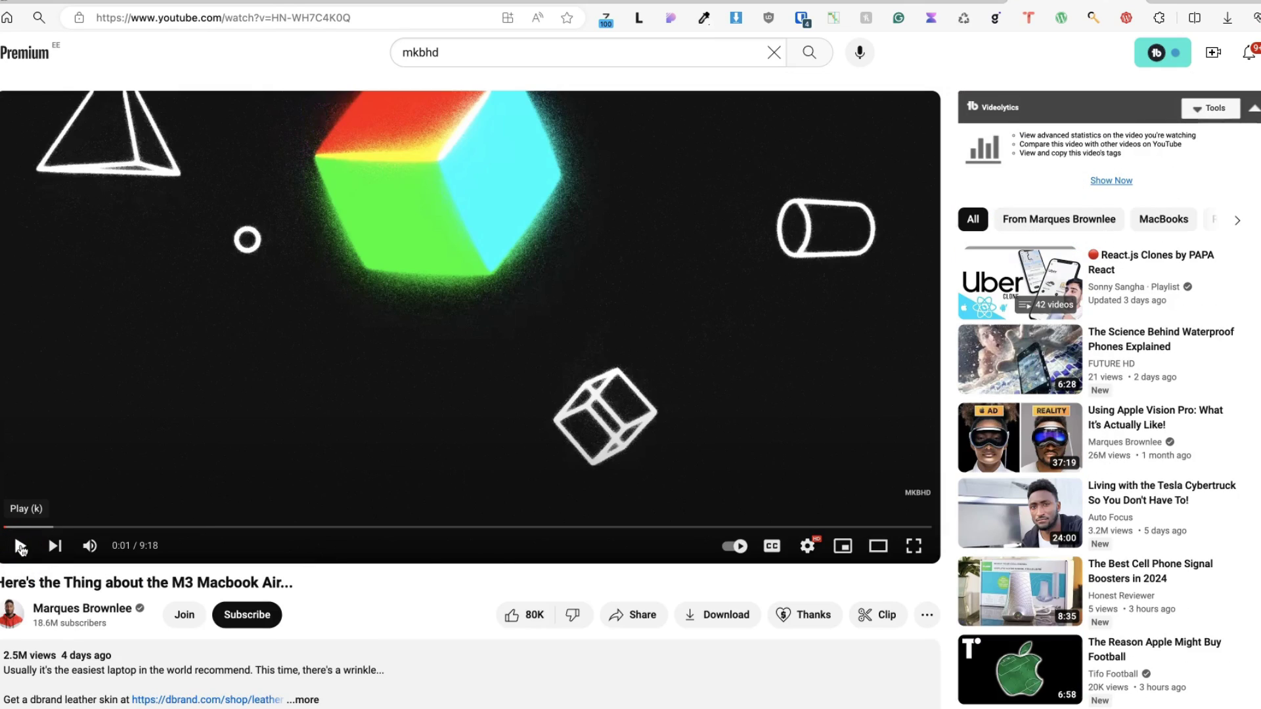
{"action": "key", "text": "alt+space"}
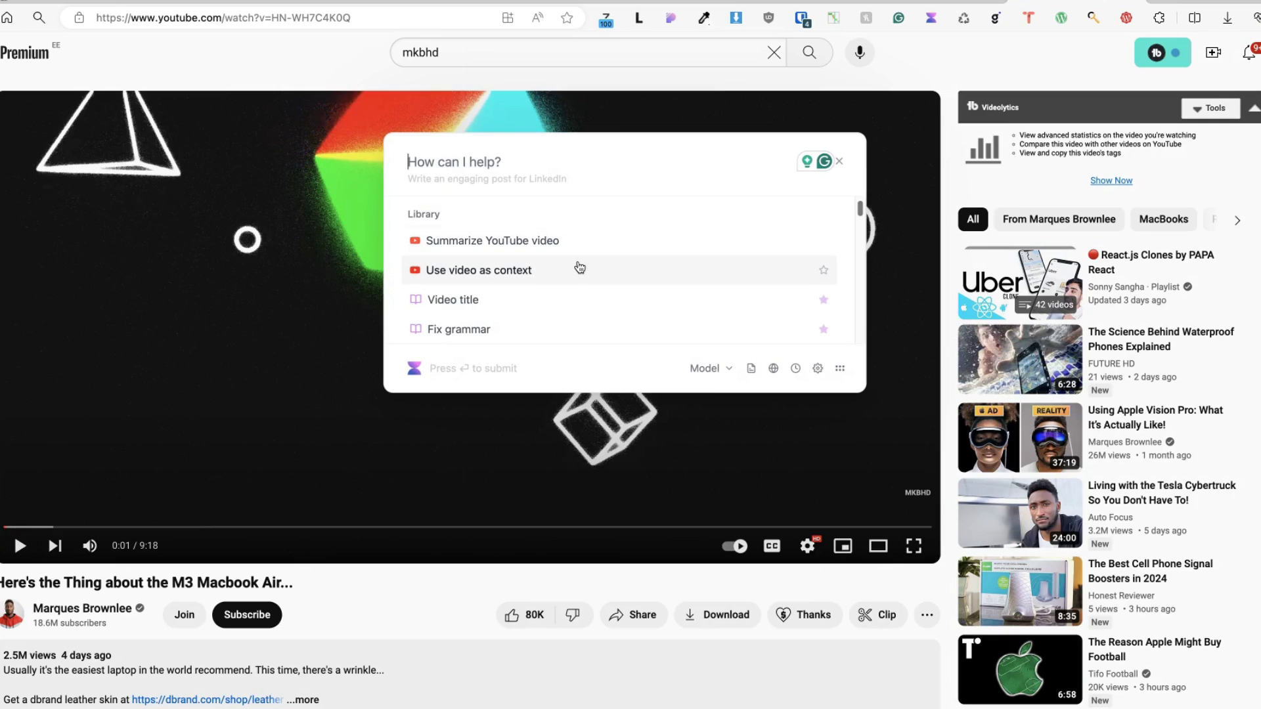
{"action": "left_click", "coordinate": [536, 242]}
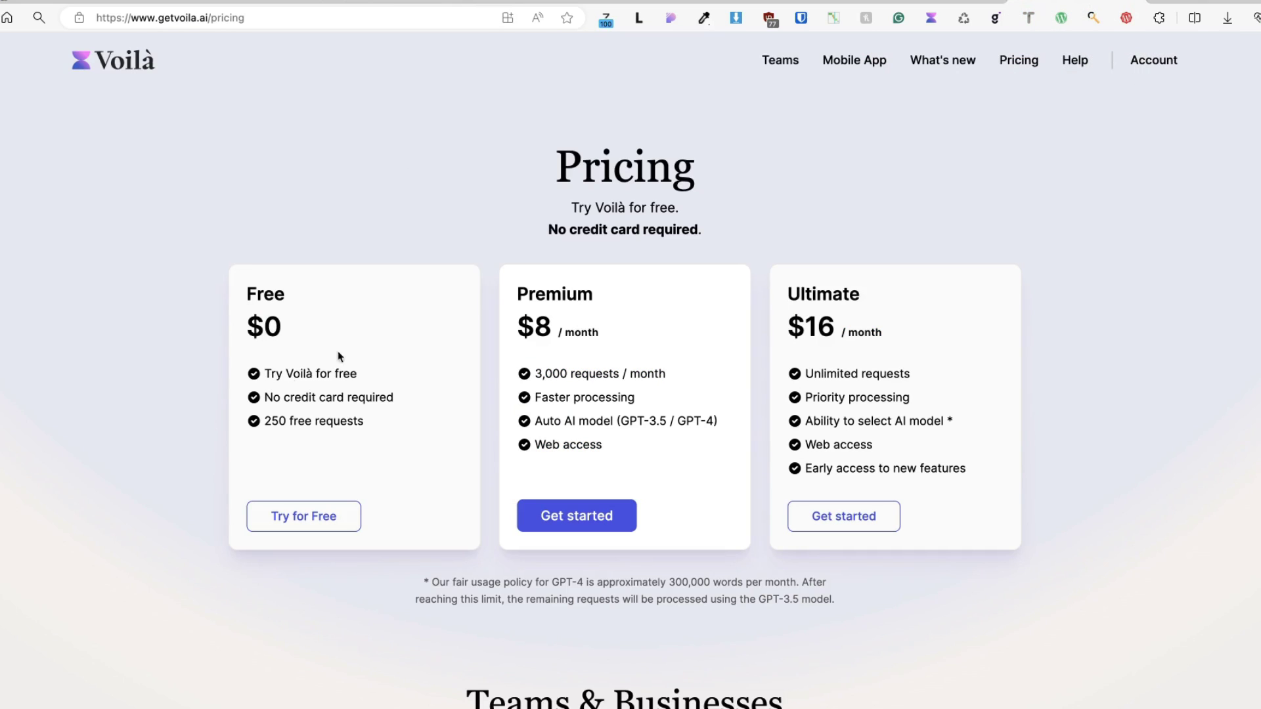
Highlight the '250 free requests' text under the Free plan on Voilà's pricing page
{"action": "left_click", "coordinate": [134, 396]}
{"action": "left_click_drag", "start_coordinate": [376, 426], "coordinate": [166, 425]}
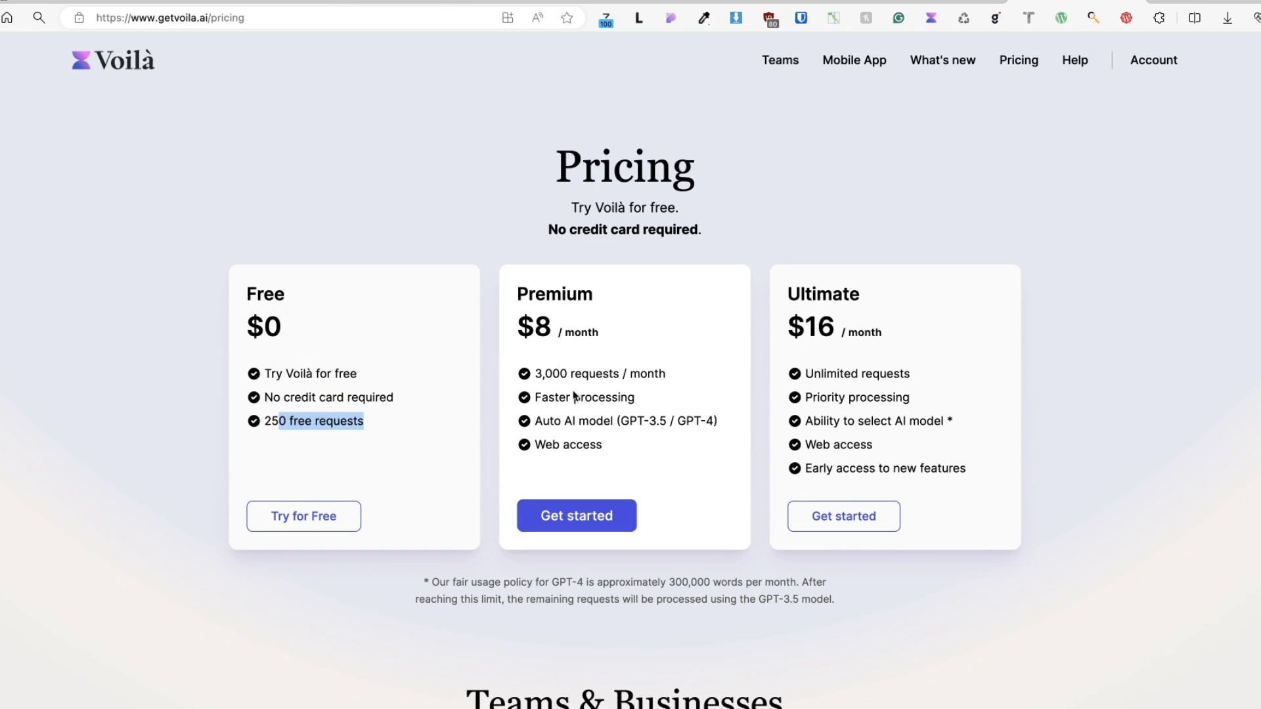